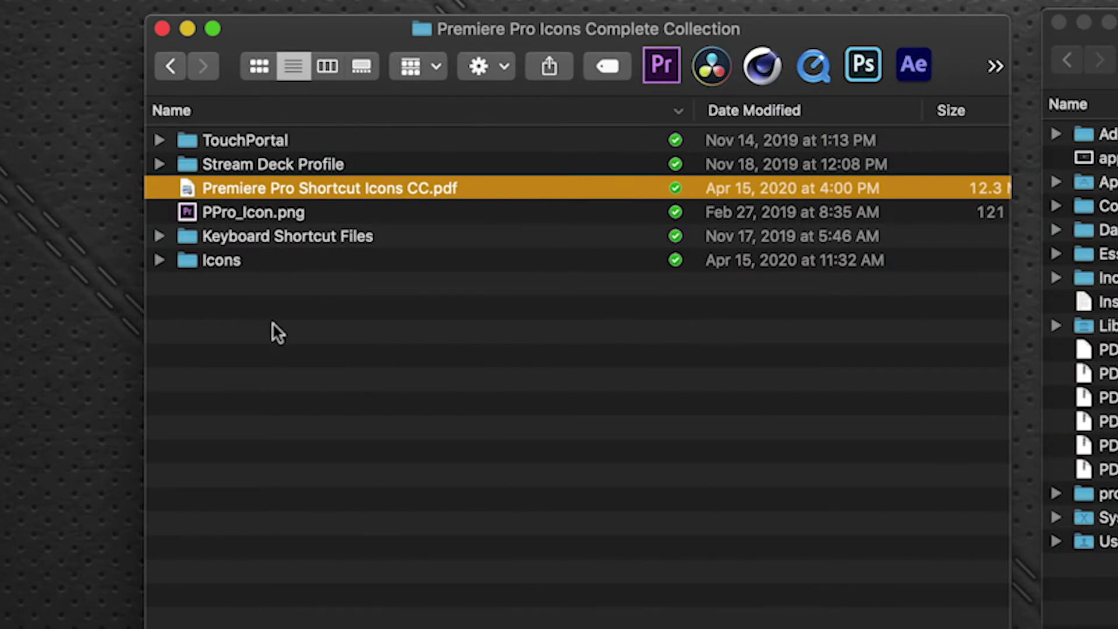
Step: Browse the Labelled icons folder, previewing the window.png and Zoom_To_Frame icons
click(159, 260)
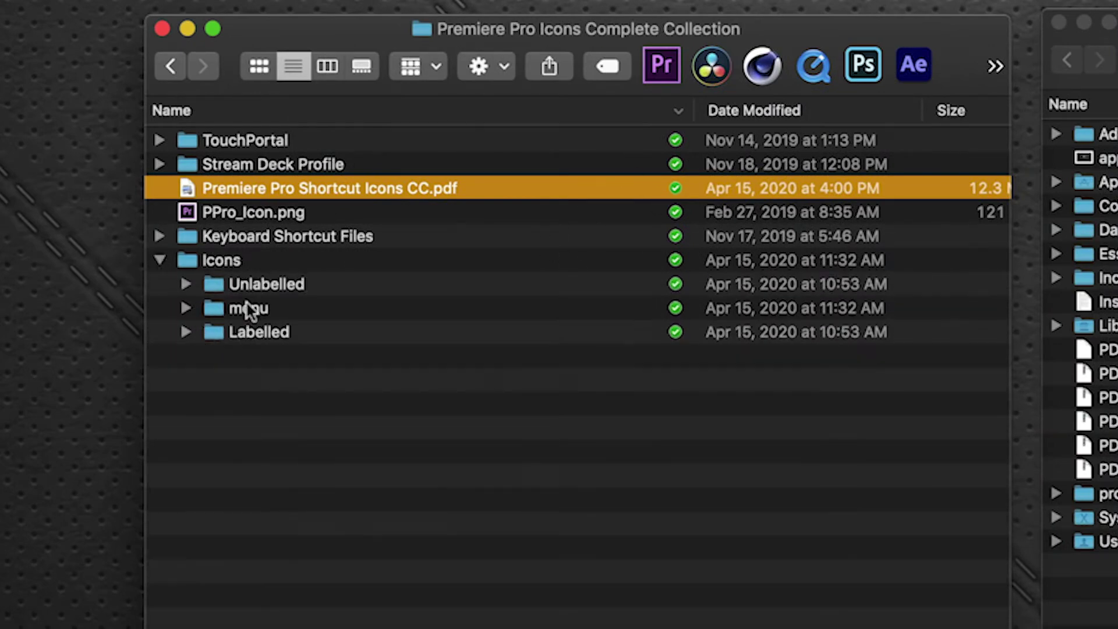
click(186, 332)
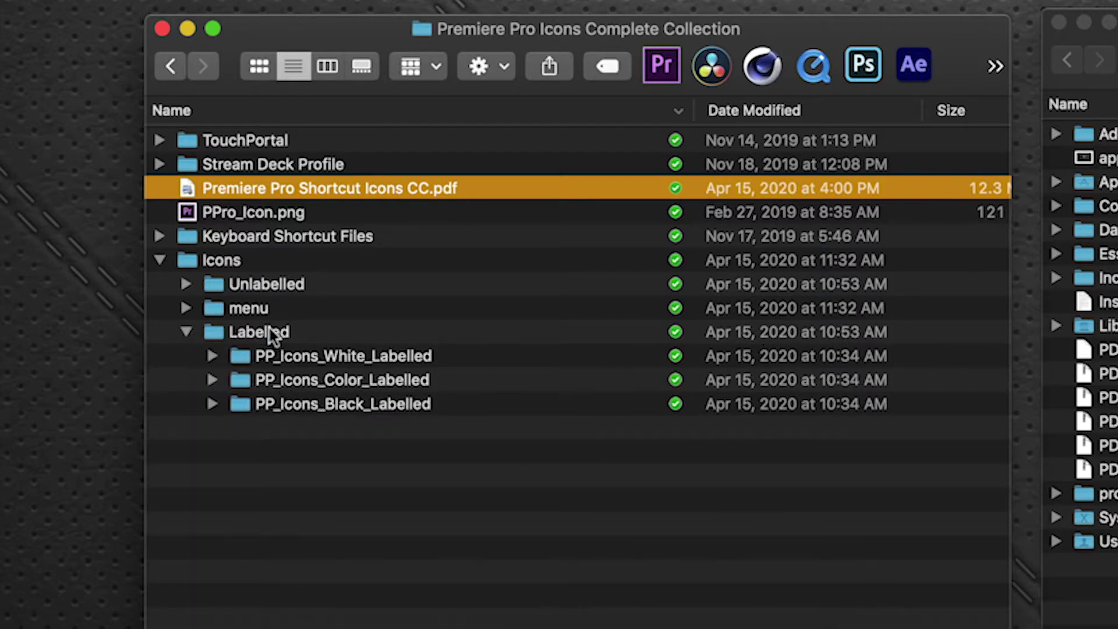
click(187, 308)
click(314, 337)
key(space)
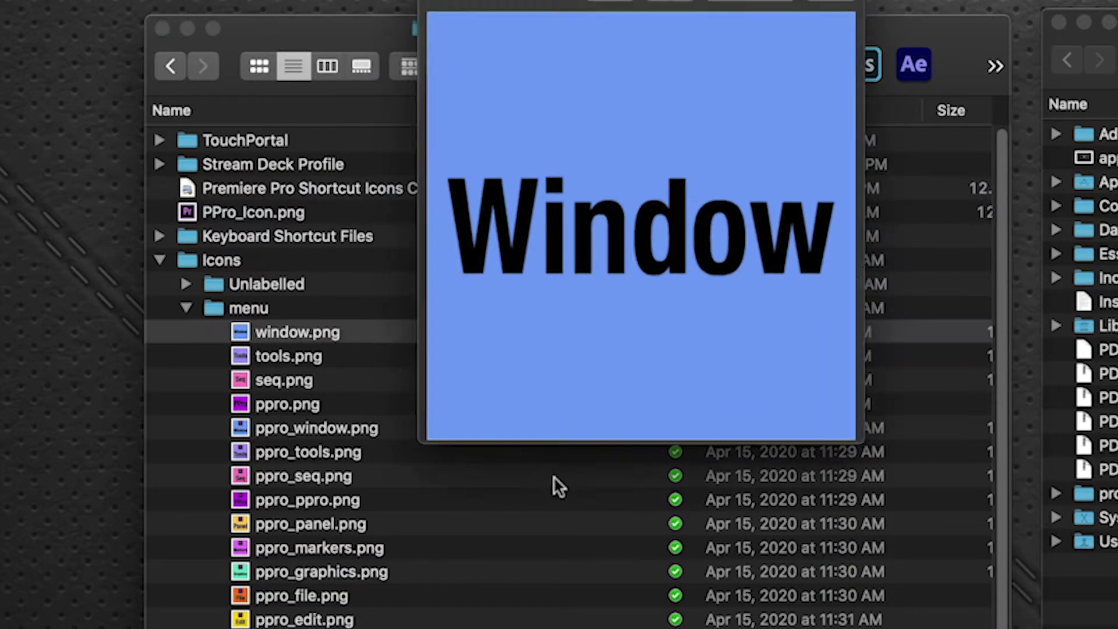
key(space)
click(187, 308)
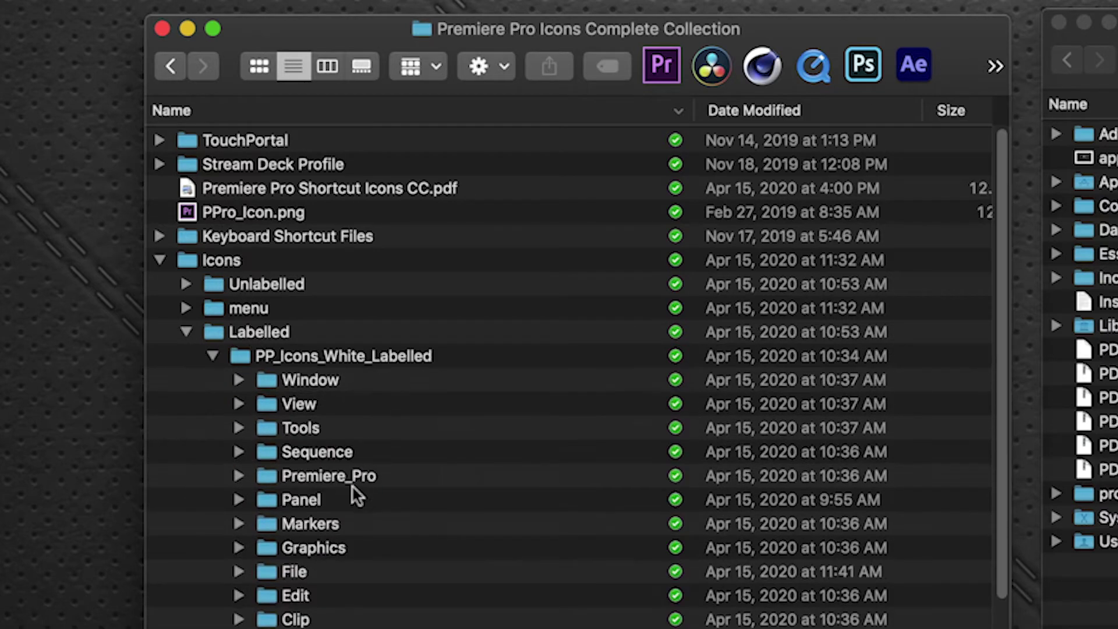
key(space)
Step: Preview the black Zoom to Frame icon in PP_Icons_Black_Labelled
key(space)
click(211, 356)
click(213, 403)
key(space)
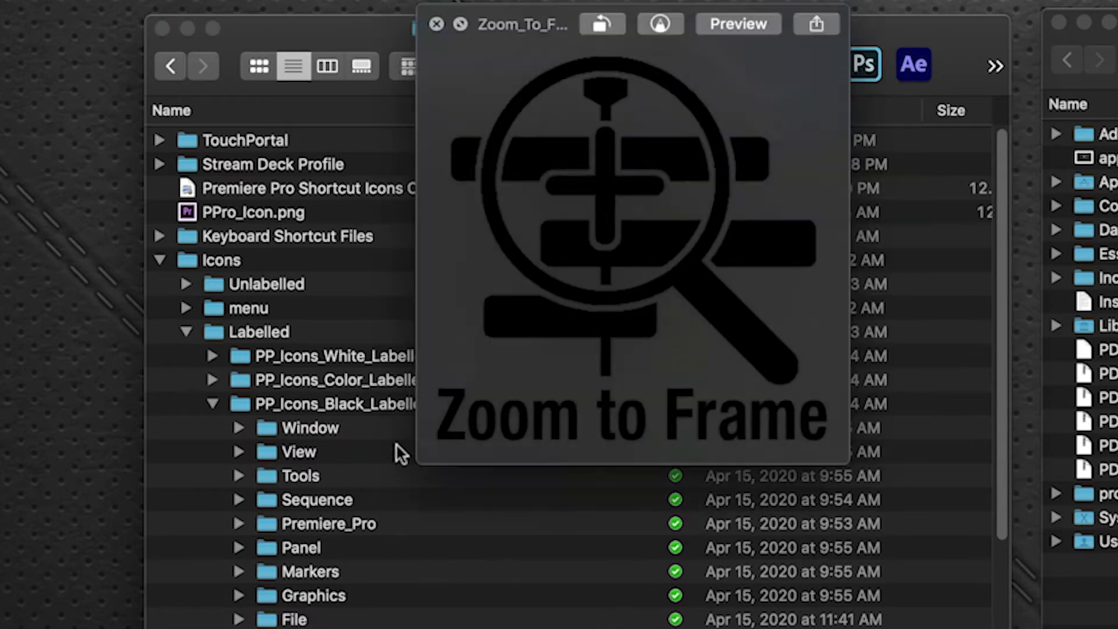
key(space)
click(213, 404)
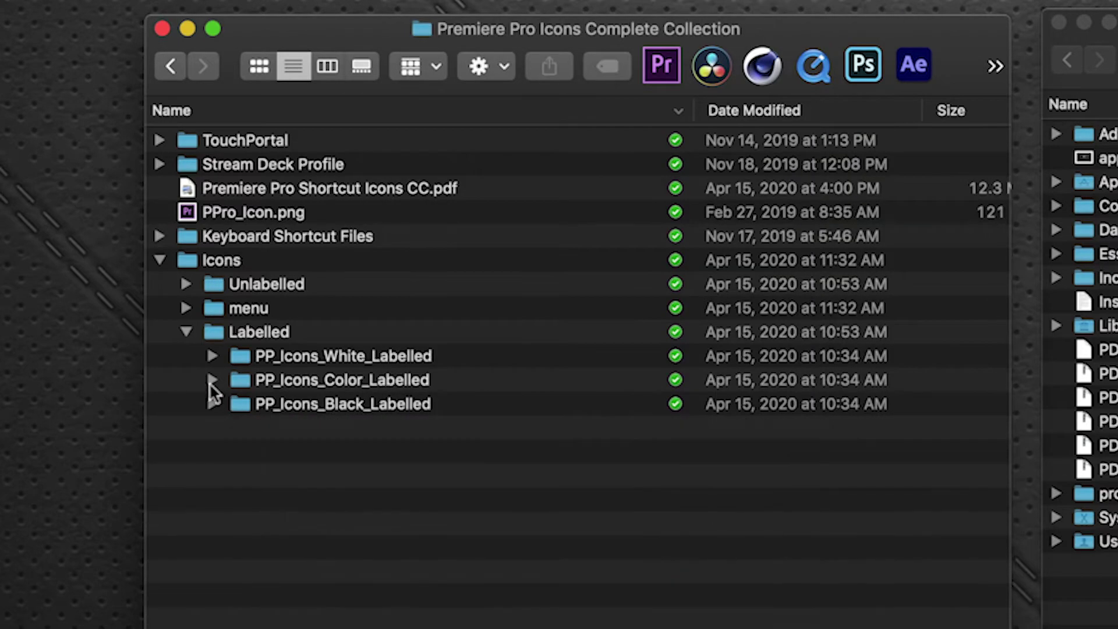
Step: Preview the Show_Rulers icon in PP_Icons_Color_Labelled's View folder
click(211, 380)
click(250, 425)
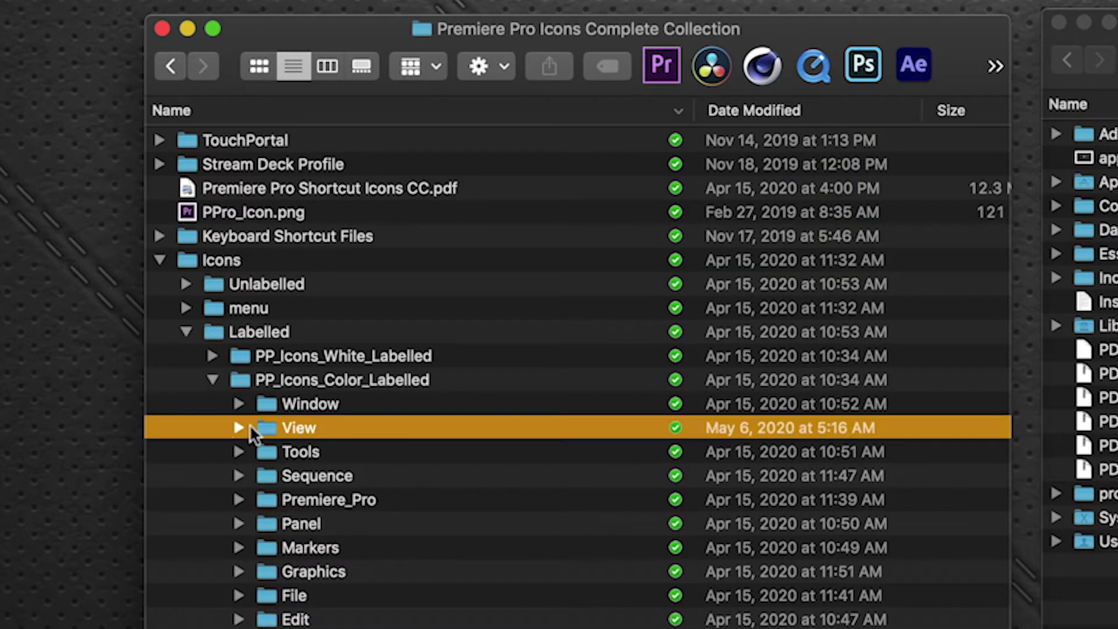
key(Right)
key(Down)
key(Down)
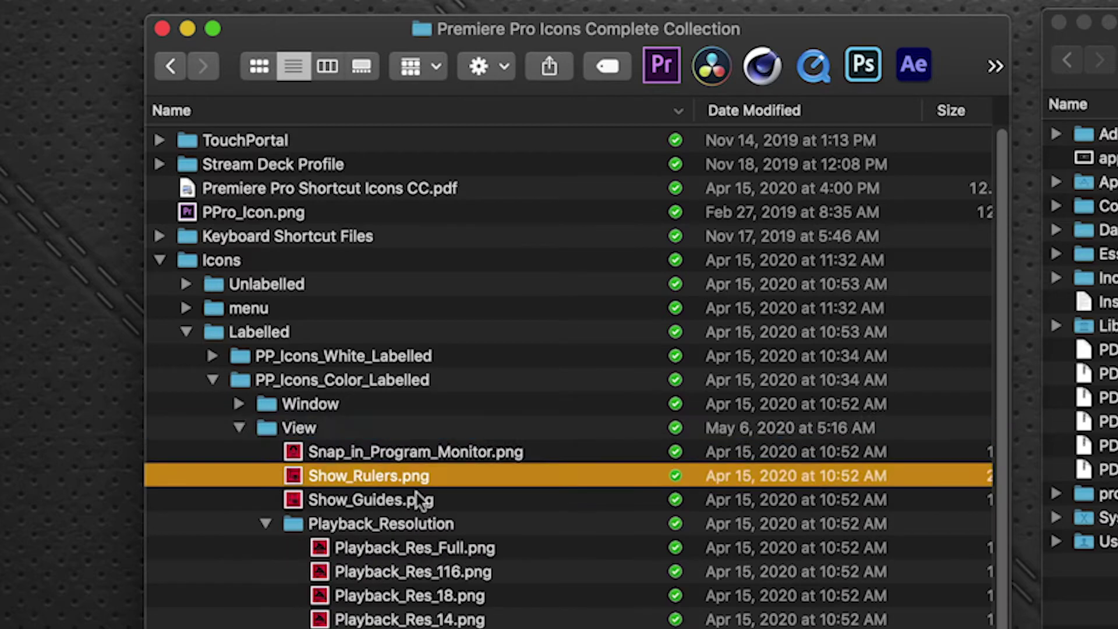
key(space)
Step: Check Workspaces.png in the Window icon folder, then collapse all the Icons folders
key(space)
click(238, 428)
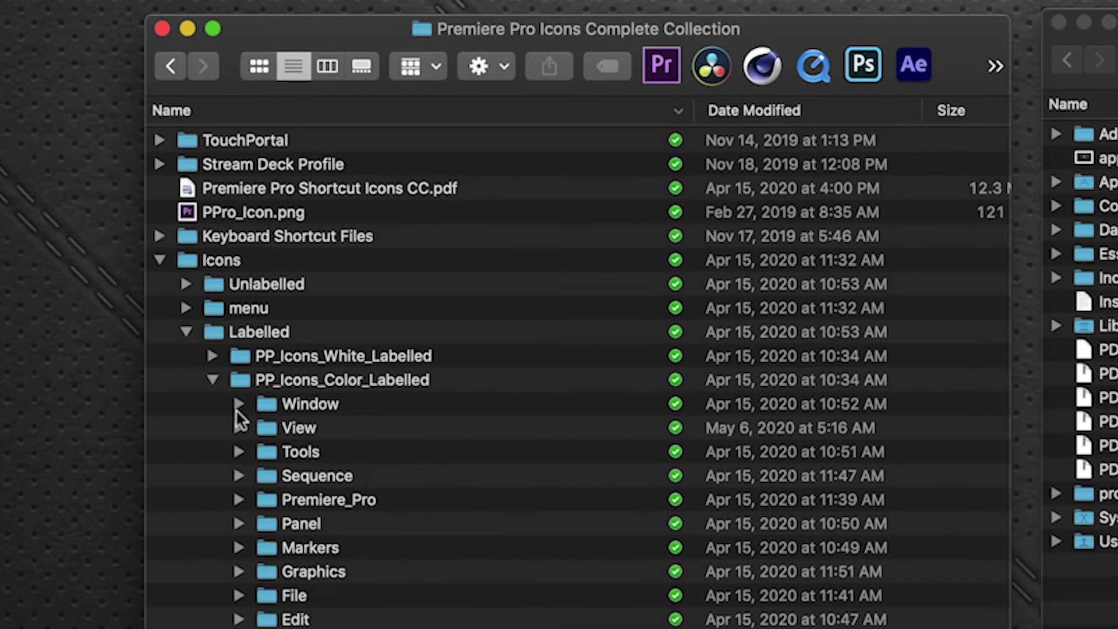
click(239, 404)
click(353, 437)
key(space)
key(space)
click(239, 404)
click(212, 380)
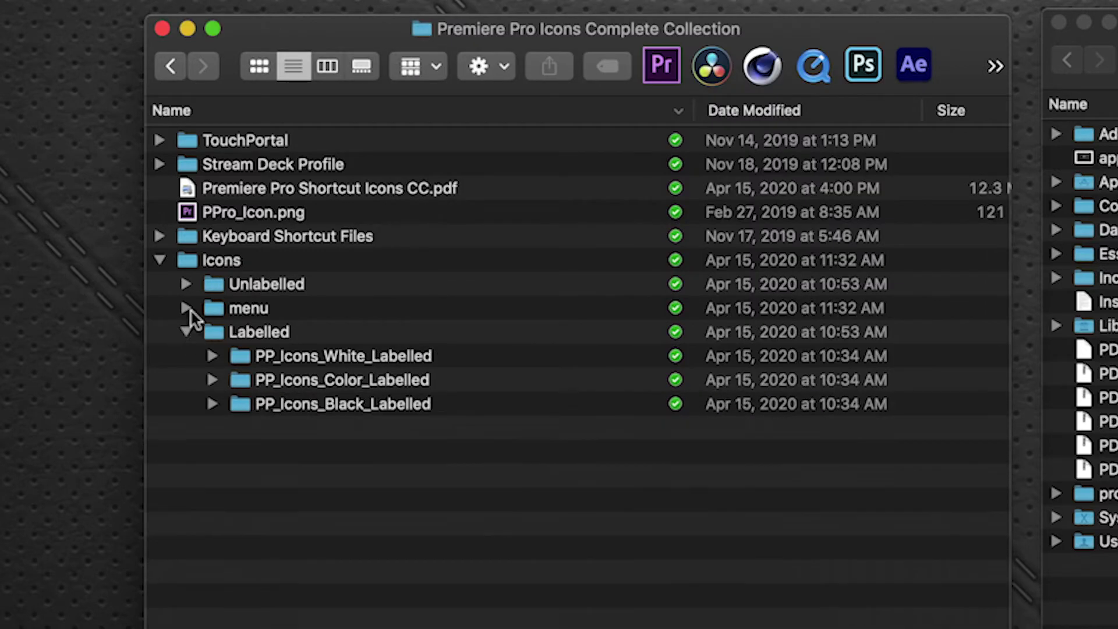
click(185, 332)
click(159, 260)
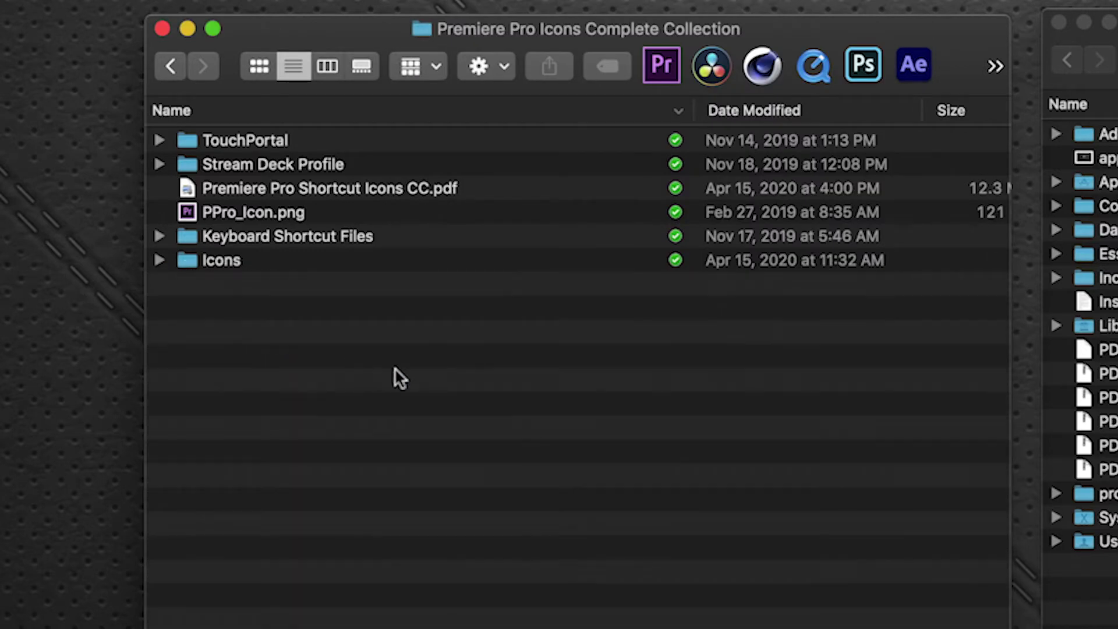
Step: Reveal Keyboard Shortcut Files and browse Macintosh HD to Users > home > Documents > Adobe > Premiere Pro
click(159, 236)
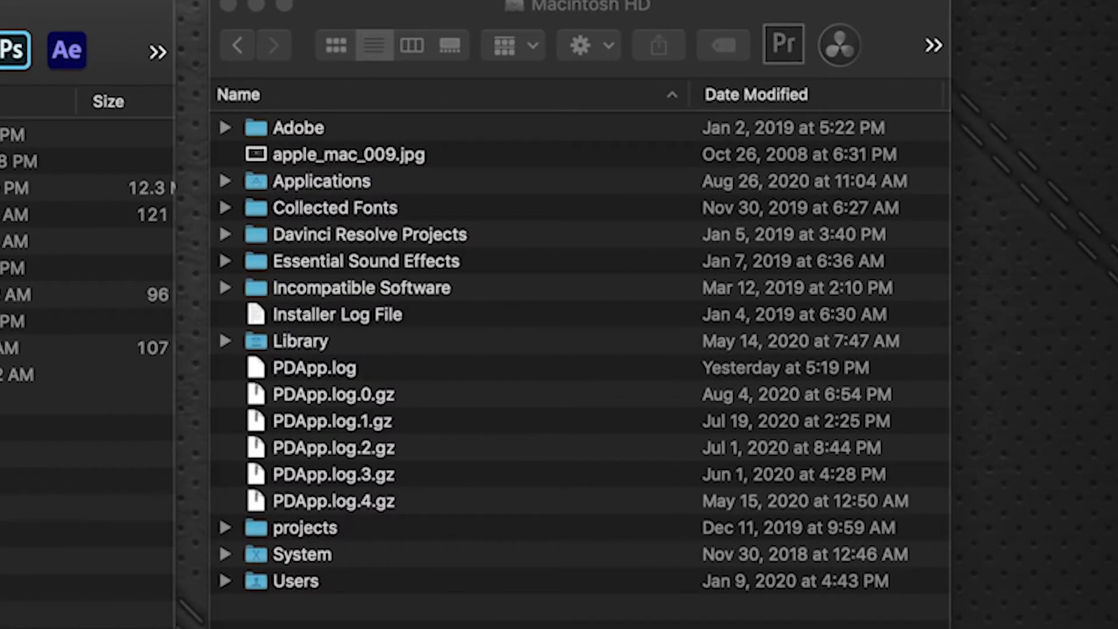
click(493, 127)
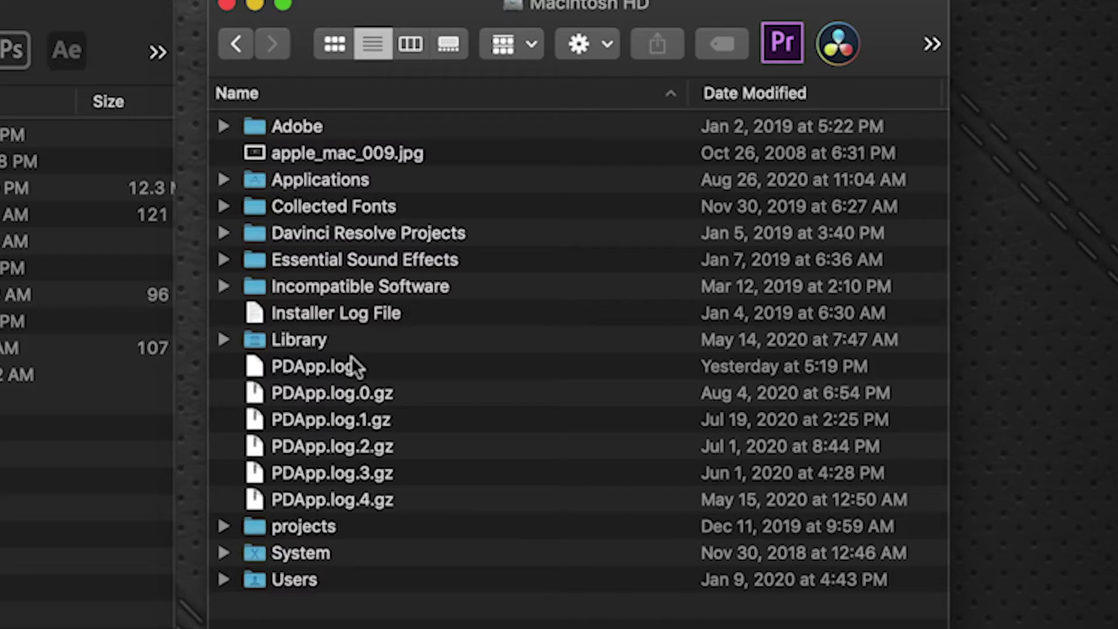
double_click(294, 579)
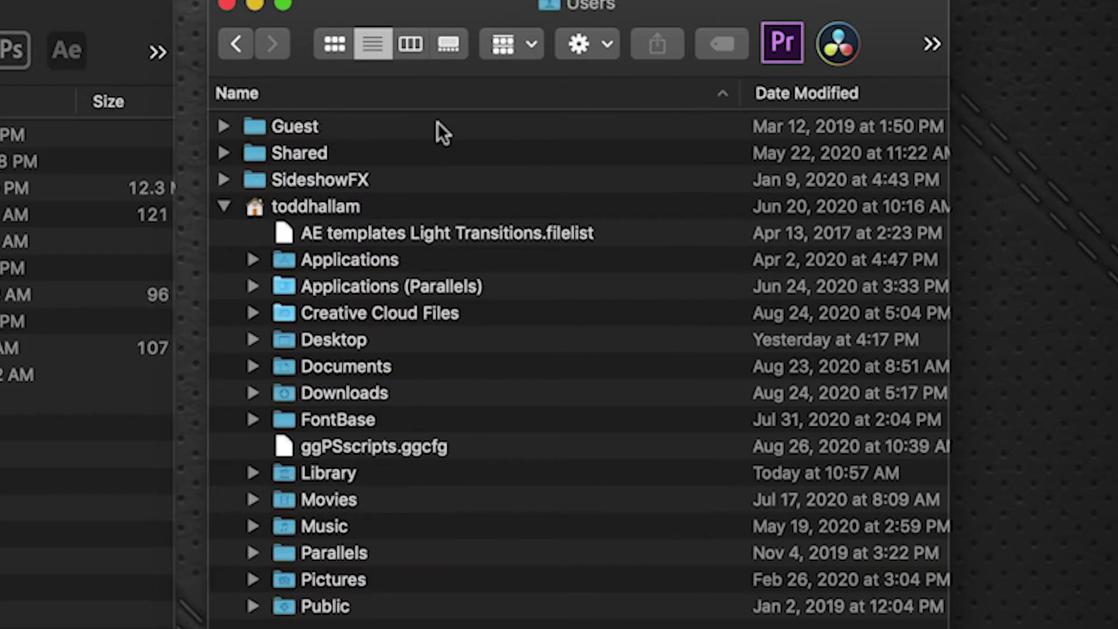
double_click(330, 207)
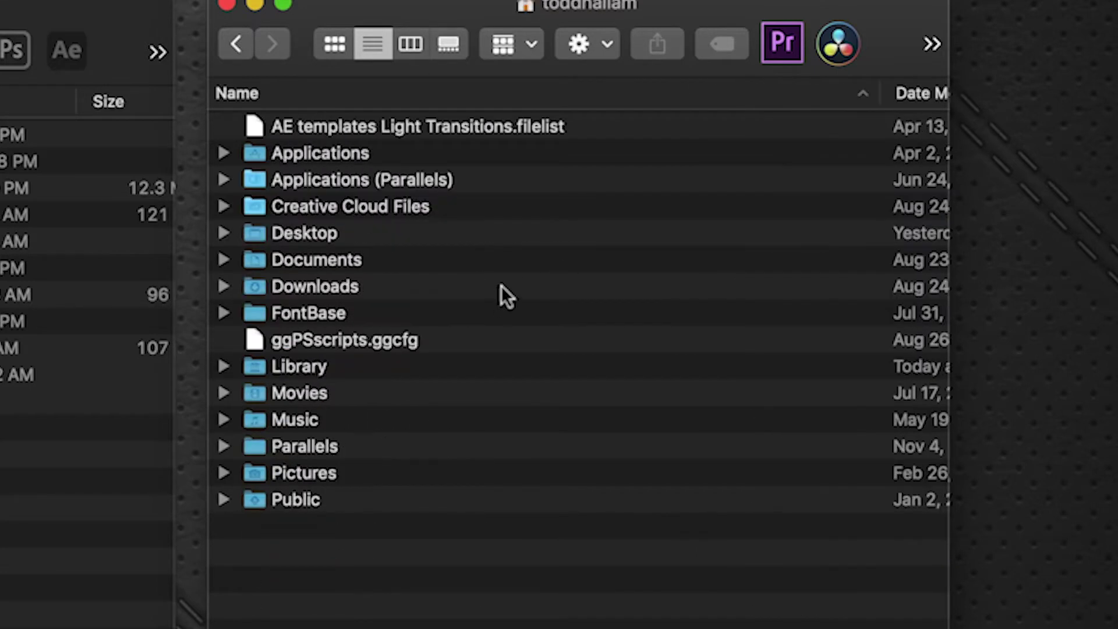
double_click(334, 263)
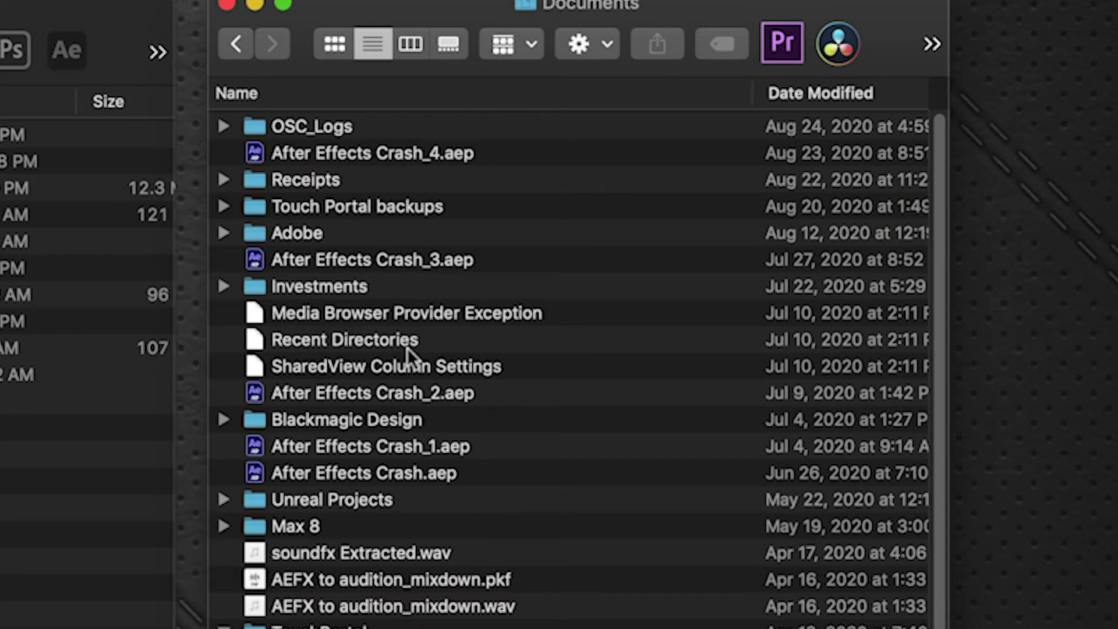
double_click(294, 234)
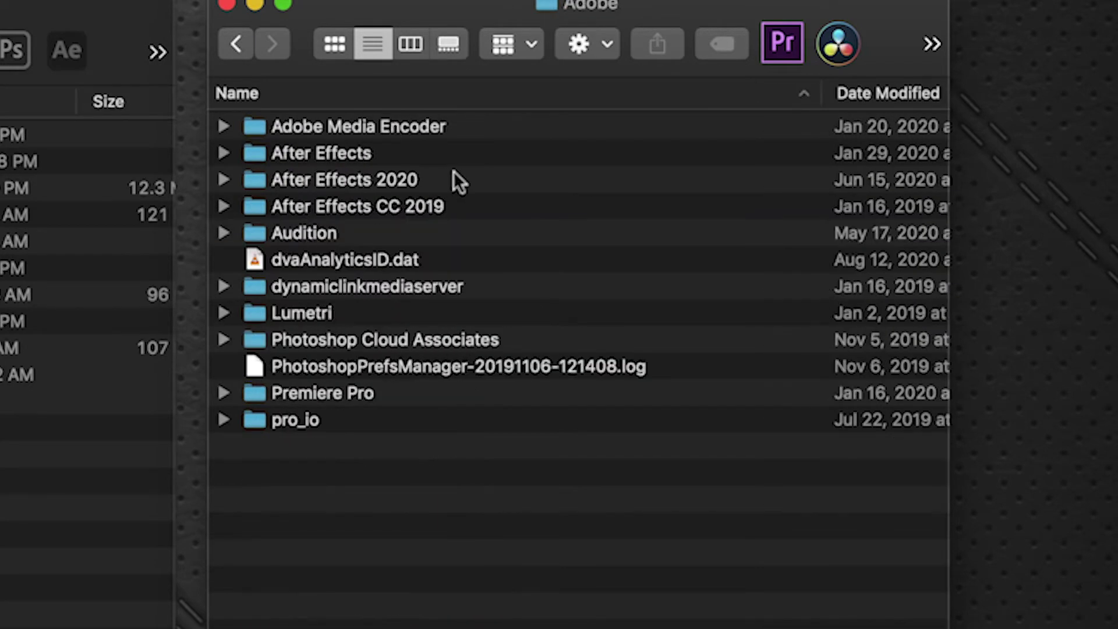
double_click(357, 393)
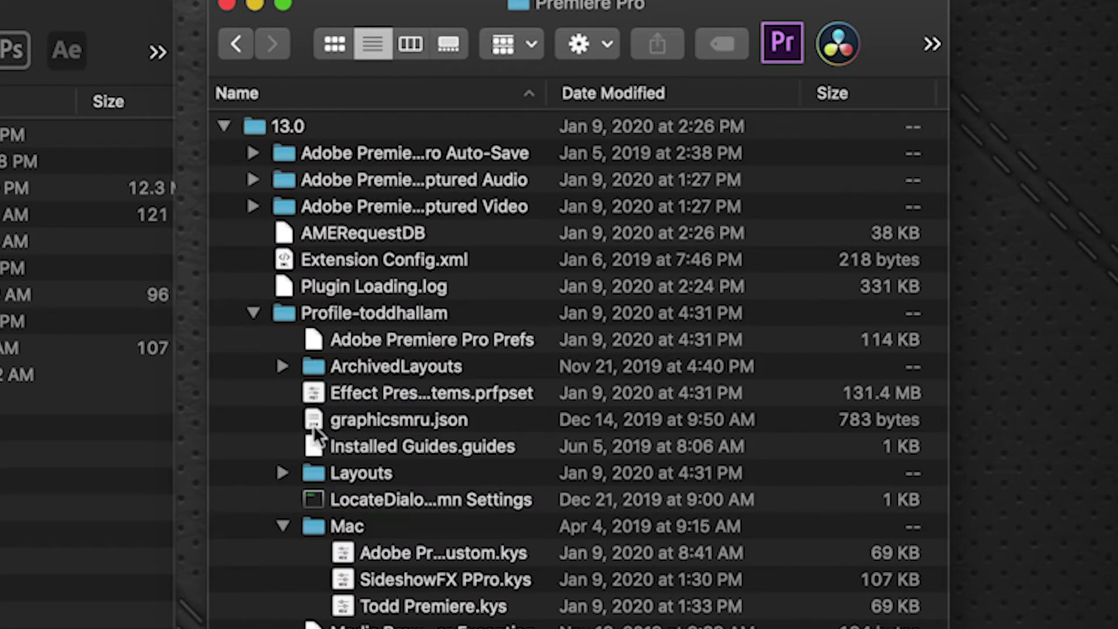
Step: Copy SideshowFX PPro.kys into the Premiere Pro 14.0 user profile folder
click(224, 126)
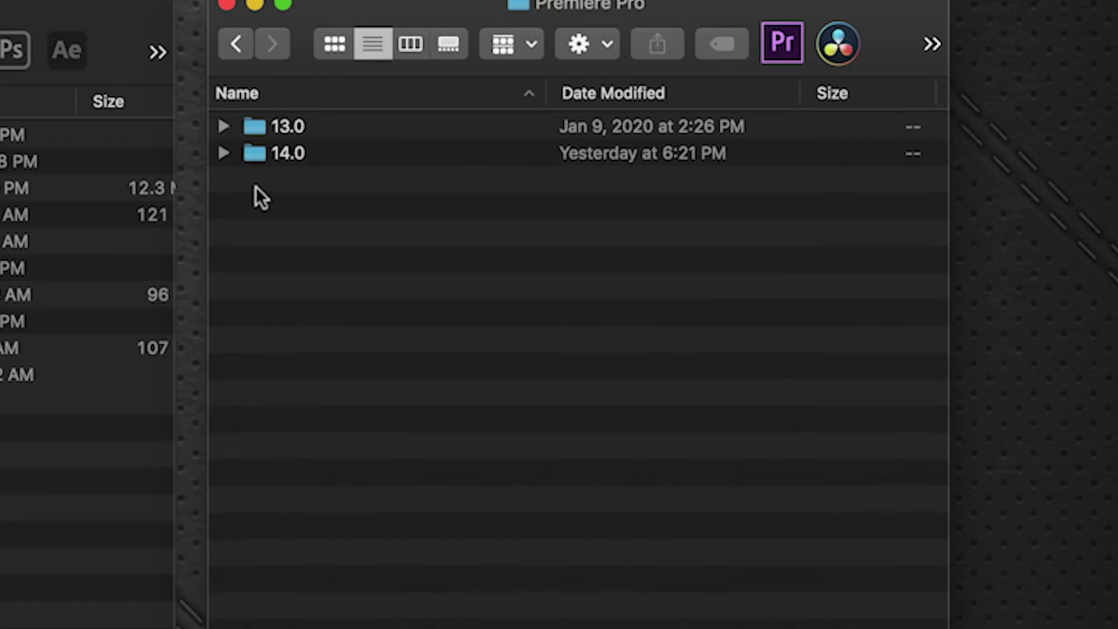
click(223, 153)
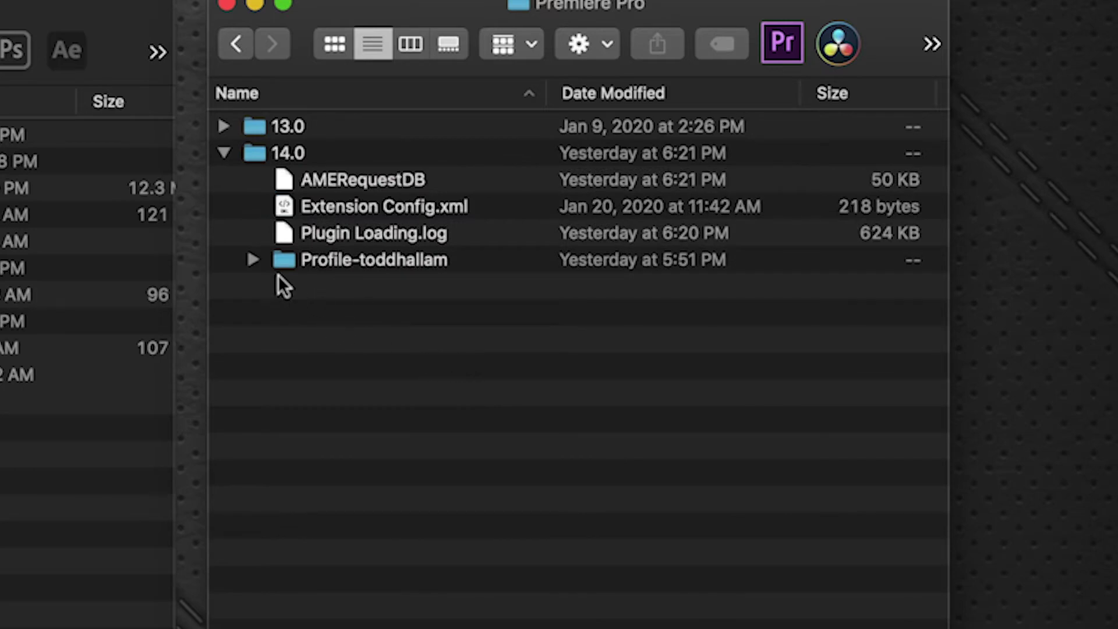
click(253, 260)
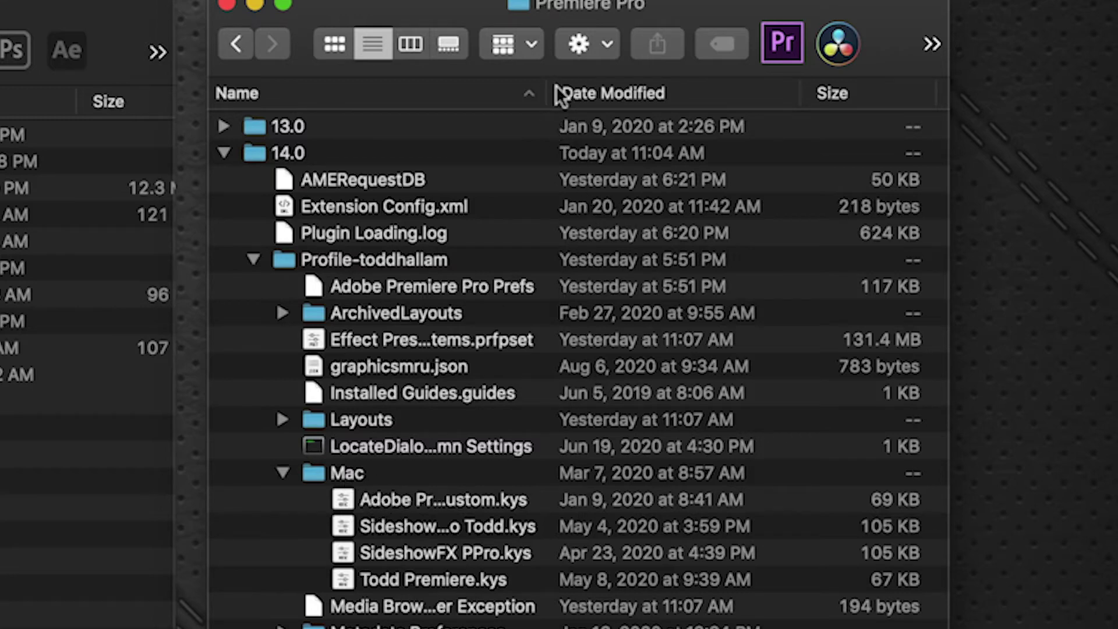
drag(542, 91, 710, 91)
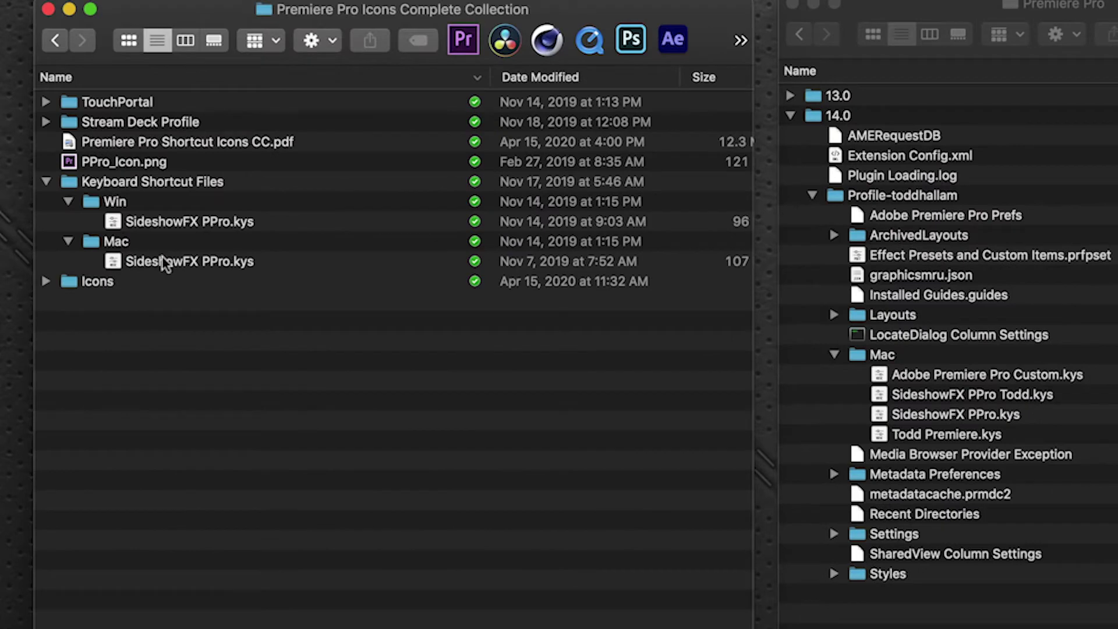
drag(163, 259, 195, 275)
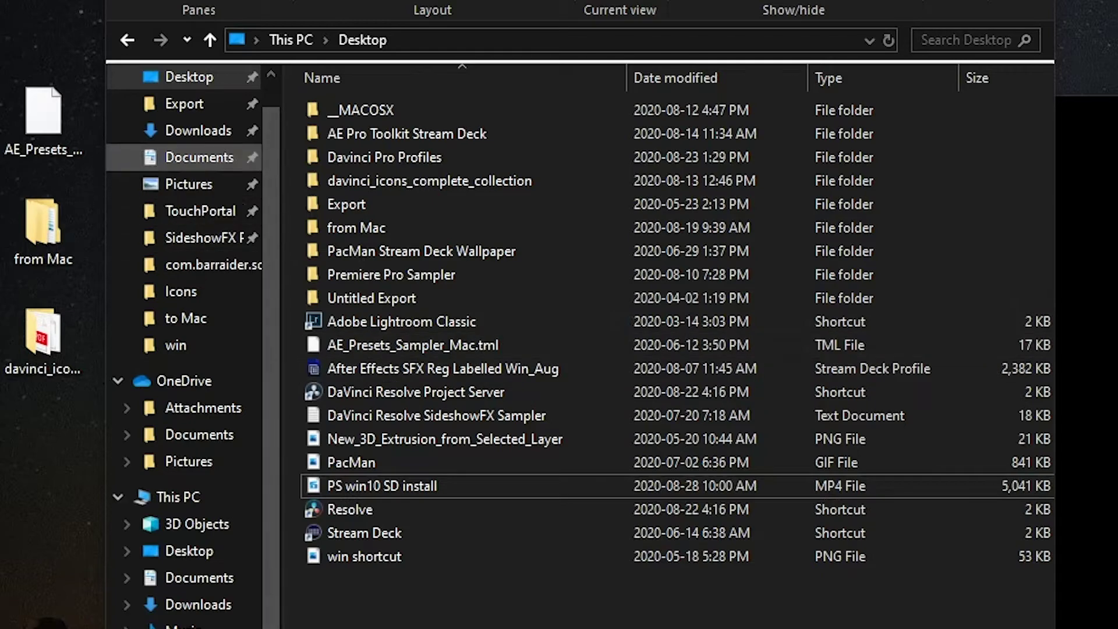
Step: Browse Documents > Adobe > Premiere Pro > 14.0 > profile folder and open the Win shortcuts folder
click(192, 158)
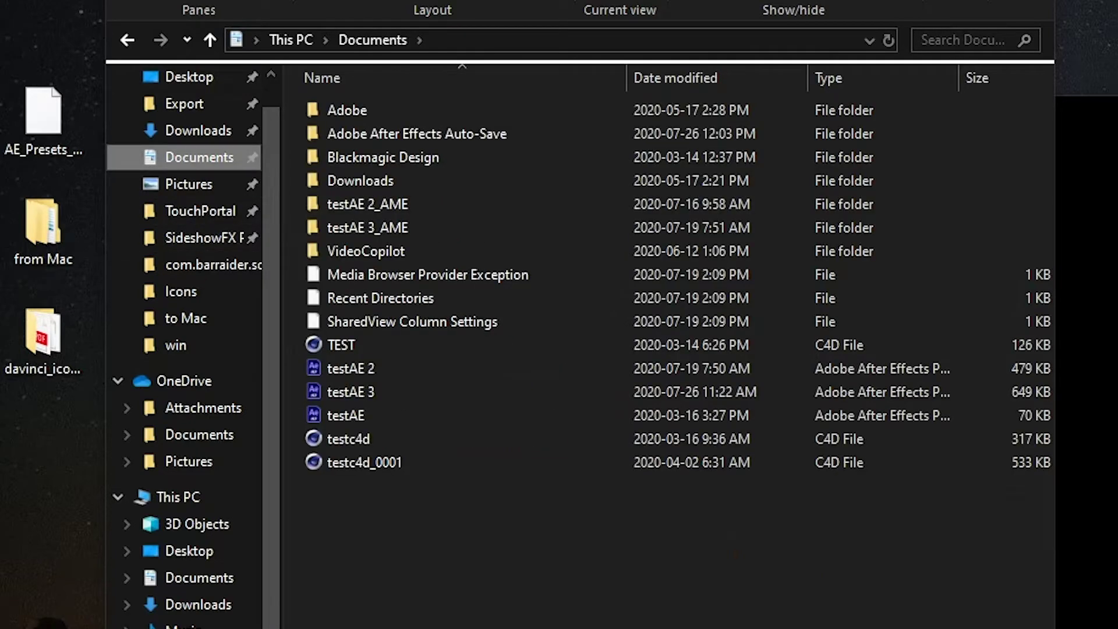
double_click(348, 110)
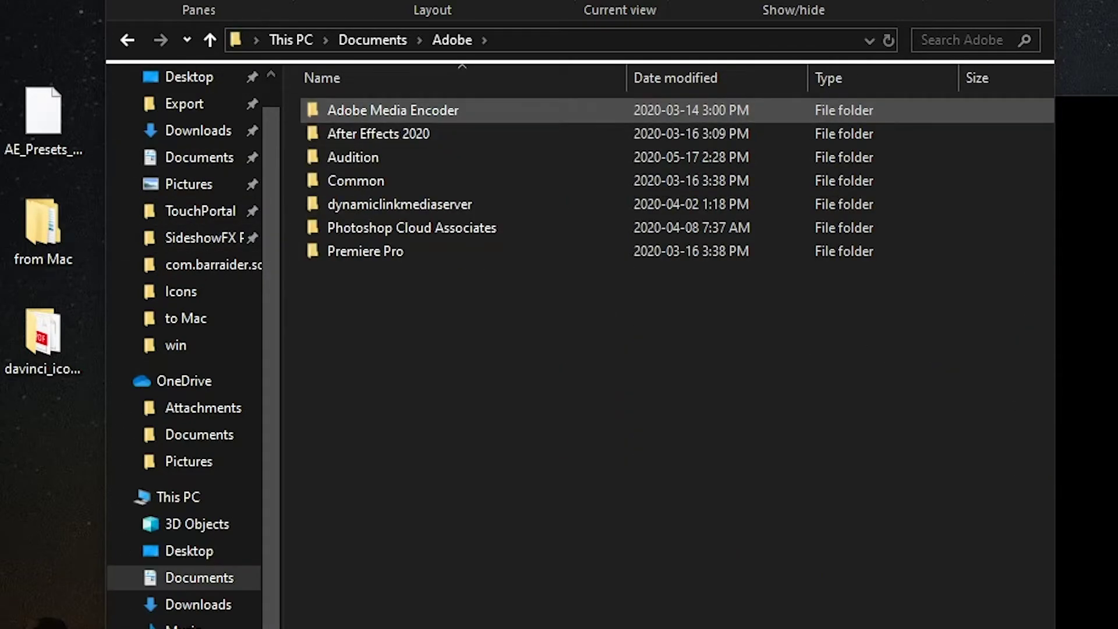
double_click(365, 251)
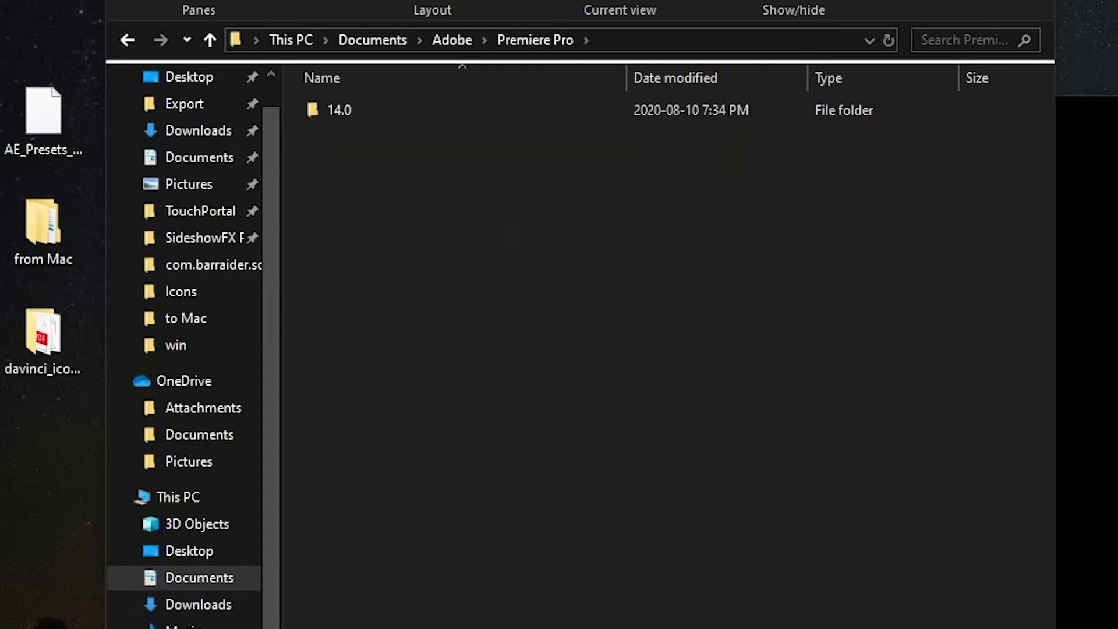
double_click(340, 110)
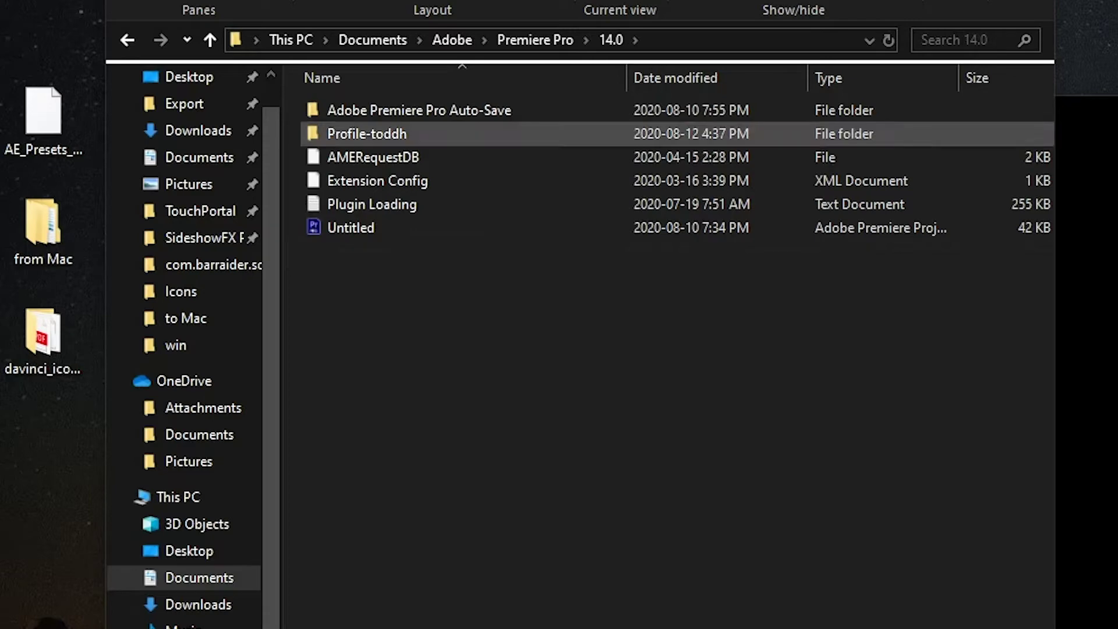
double_click(366, 134)
double_click(350, 181)
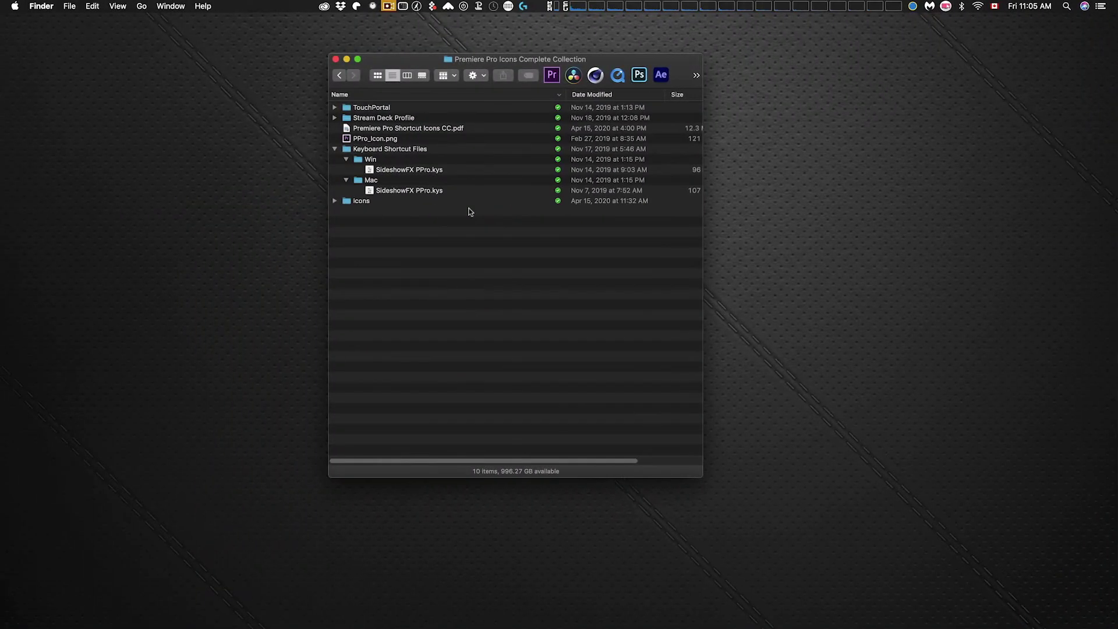
Step: In Premiere Pro's Keyboard Shortcuts, confirm SideshowFX PPro stays the keyboard layout preset
key(super+Tab)
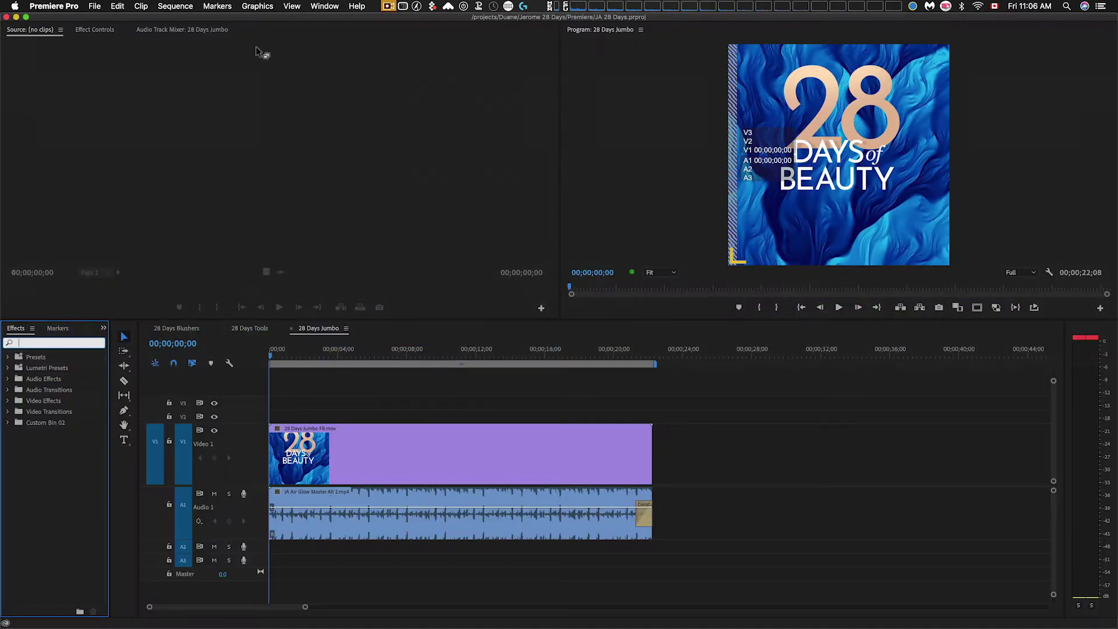
click(67, 5)
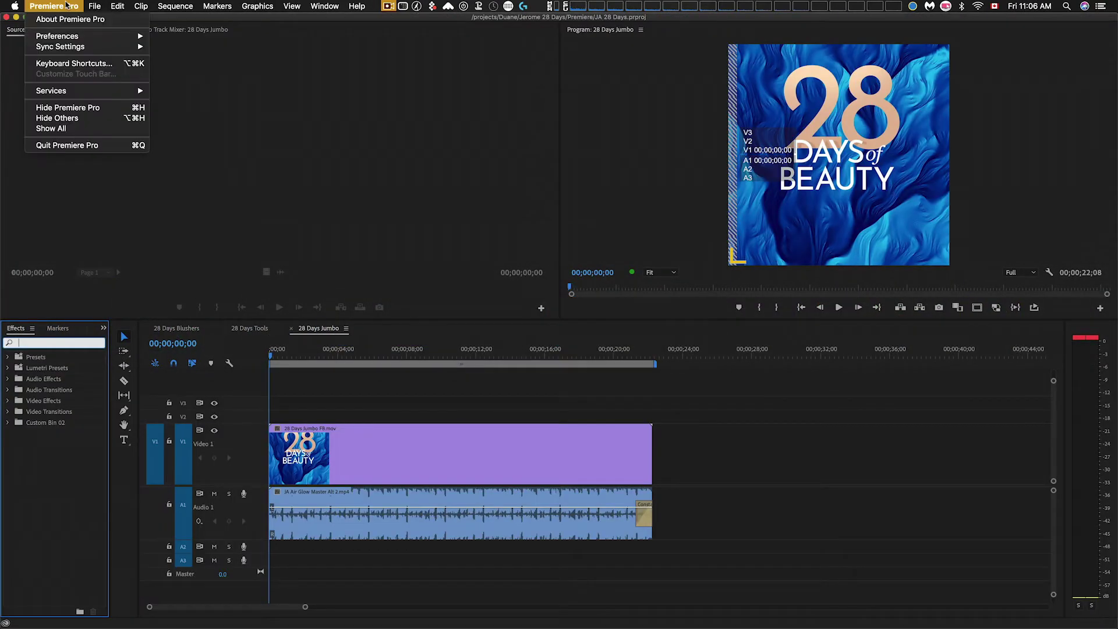
click(82, 64)
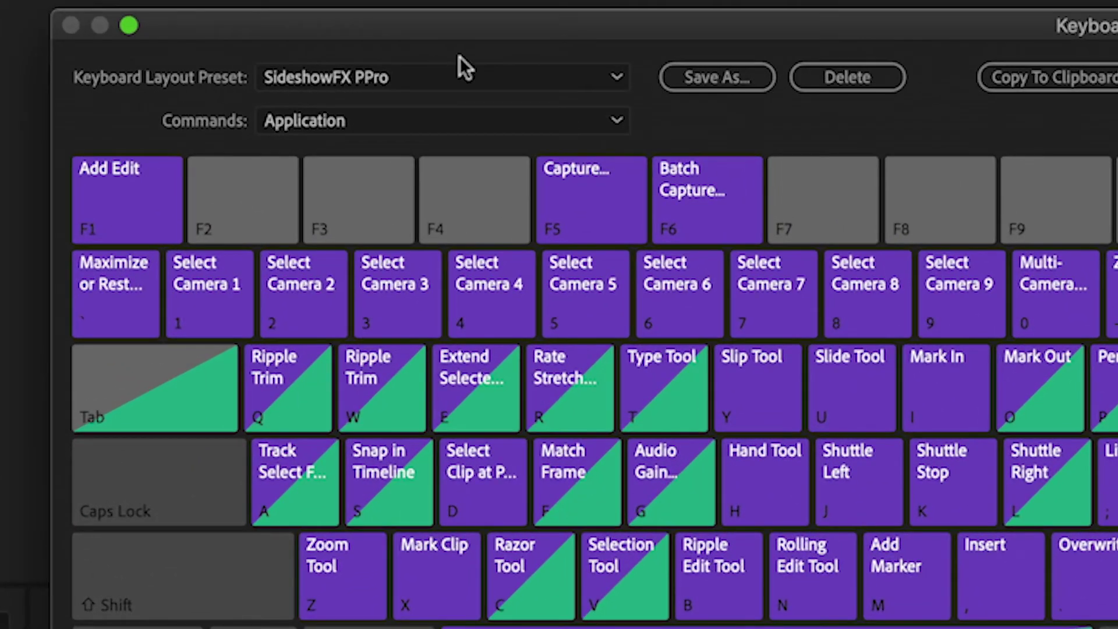
click(451, 69)
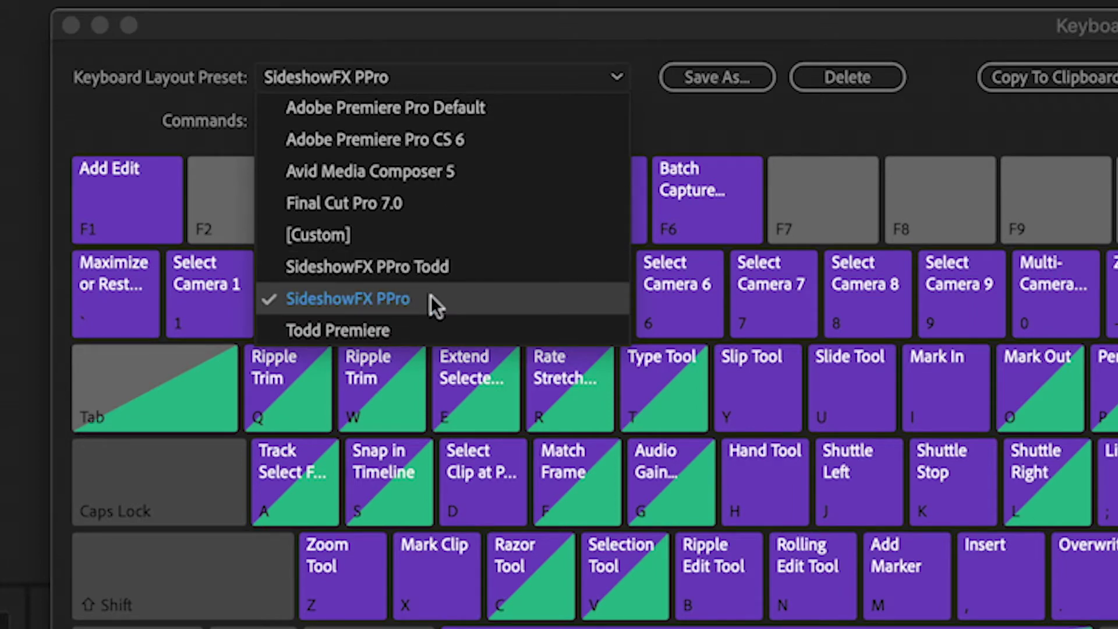
click(576, 7)
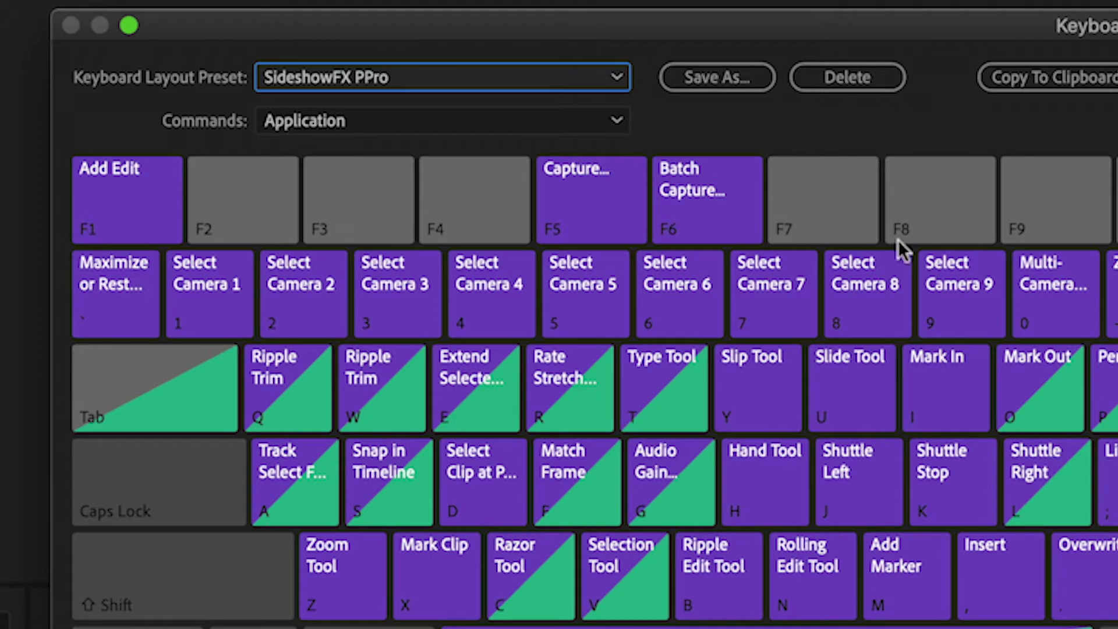
click(498, 62)
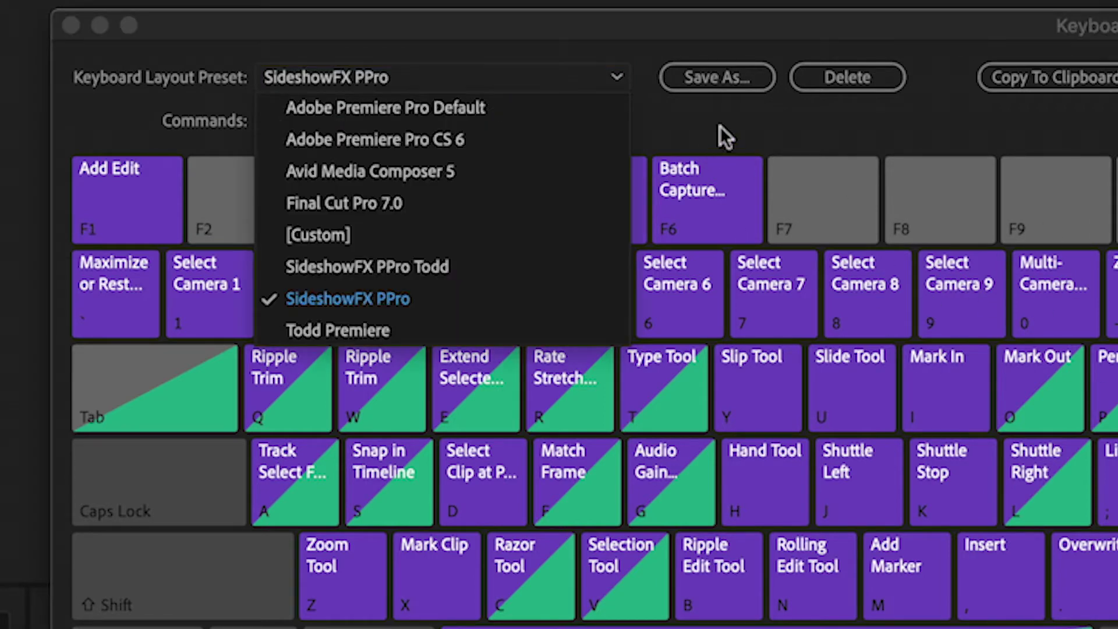
key(Escape)
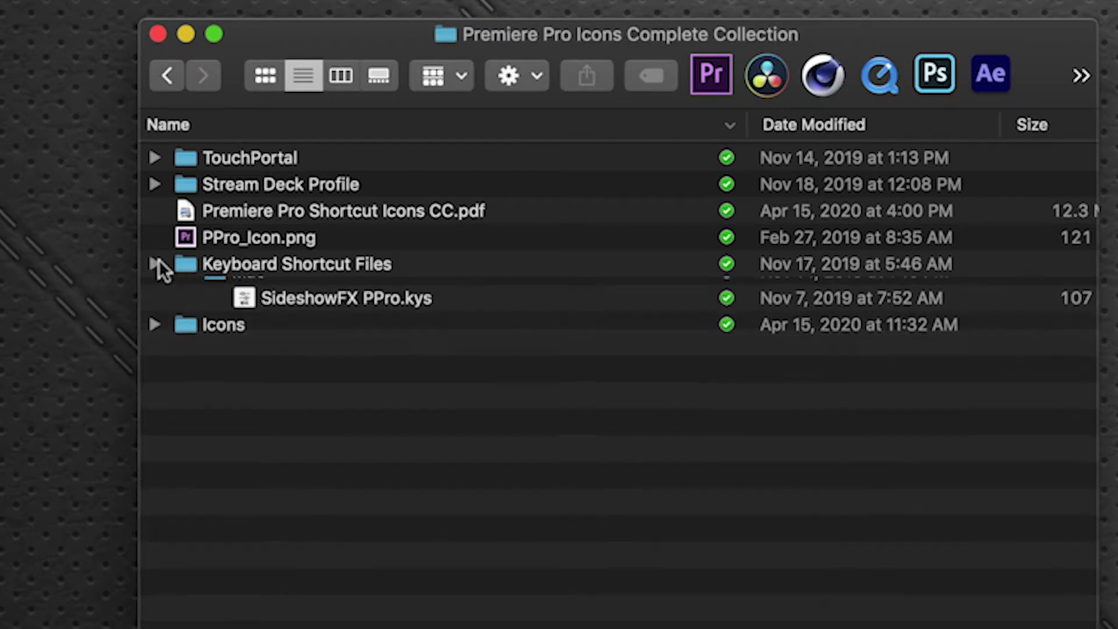
alt+click(155, 184)
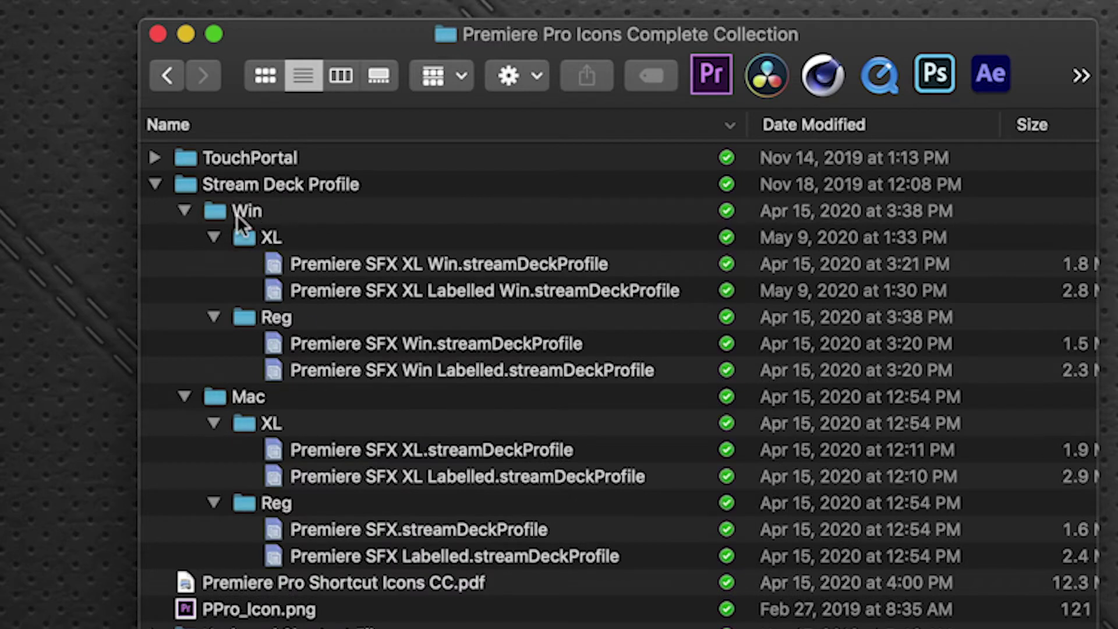
click(184, 211)
click(184, 236)
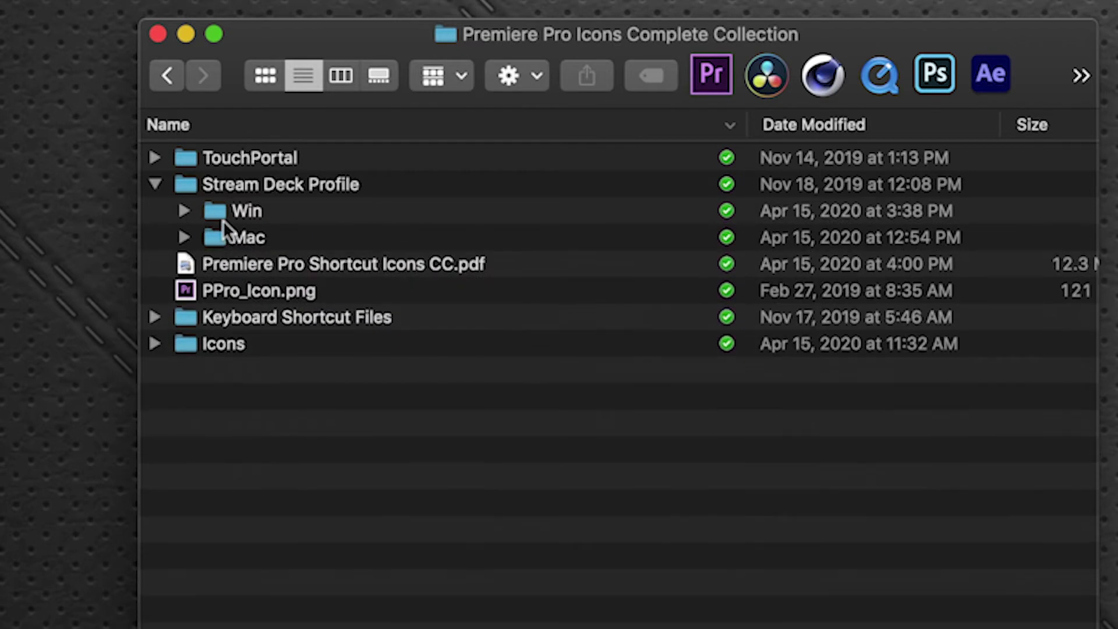
click(184, 237)
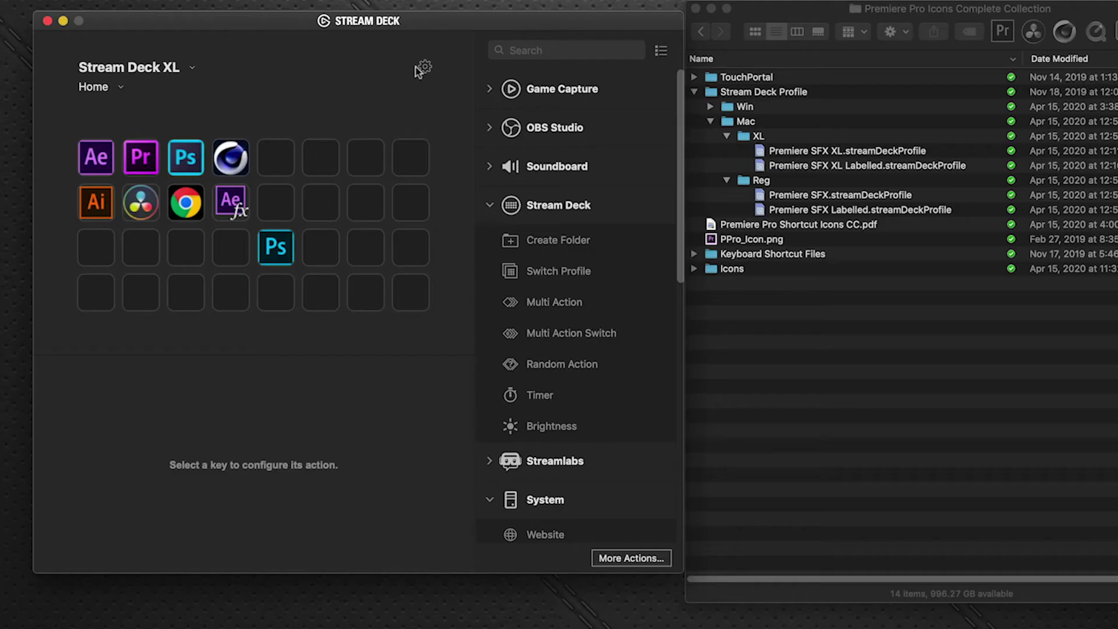
click(425, 68)
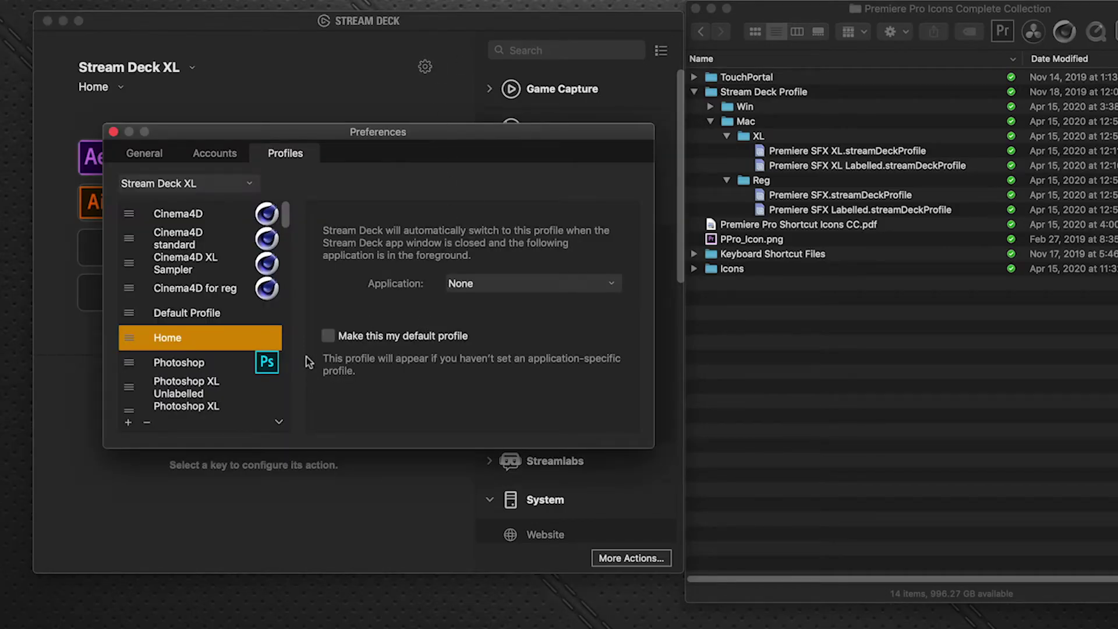
drag(288, 216, 309, 483)
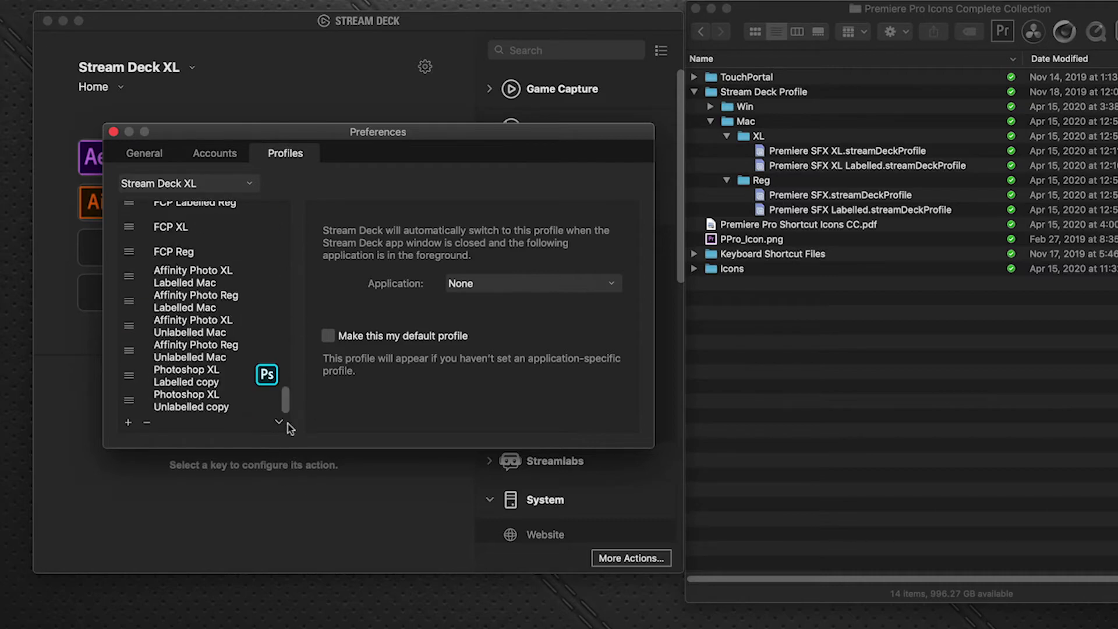
Step: Import Premiere SFX XL Labelled.streamDeckProfile from Stream Deck Profile > Mac > XL
click(279, 422)
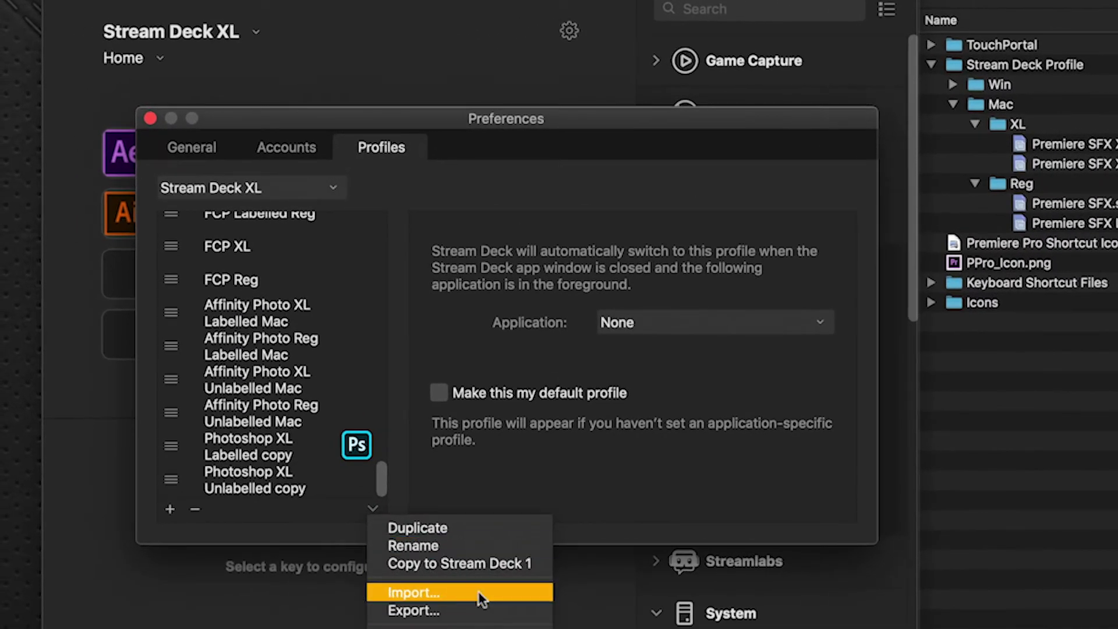
click(481, 593)
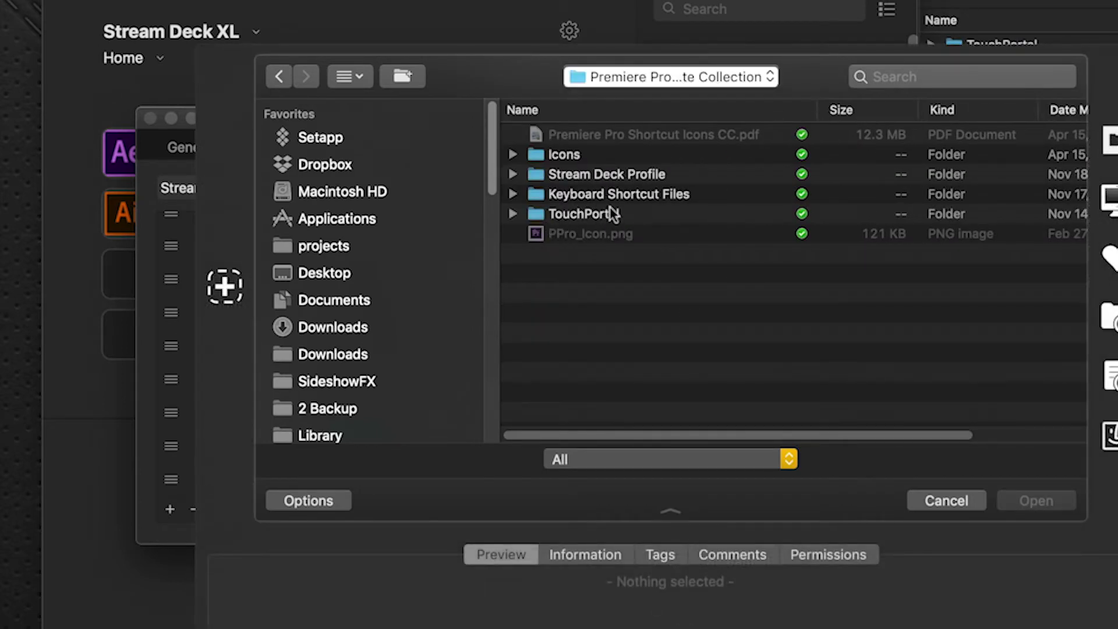
double_click(587, 175)
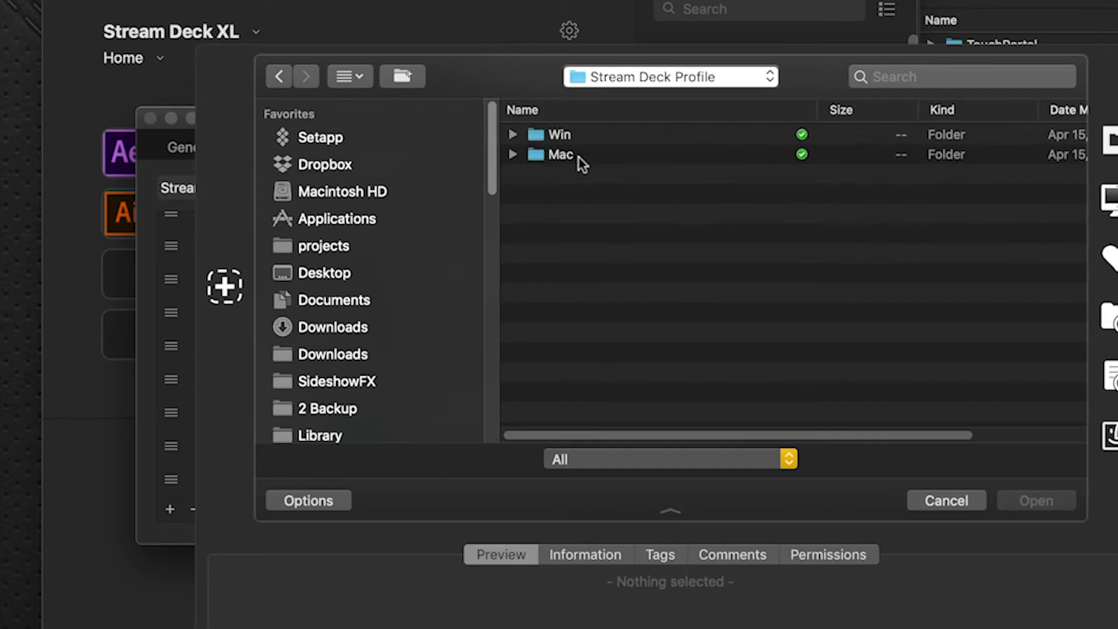
double_click(574, 155)
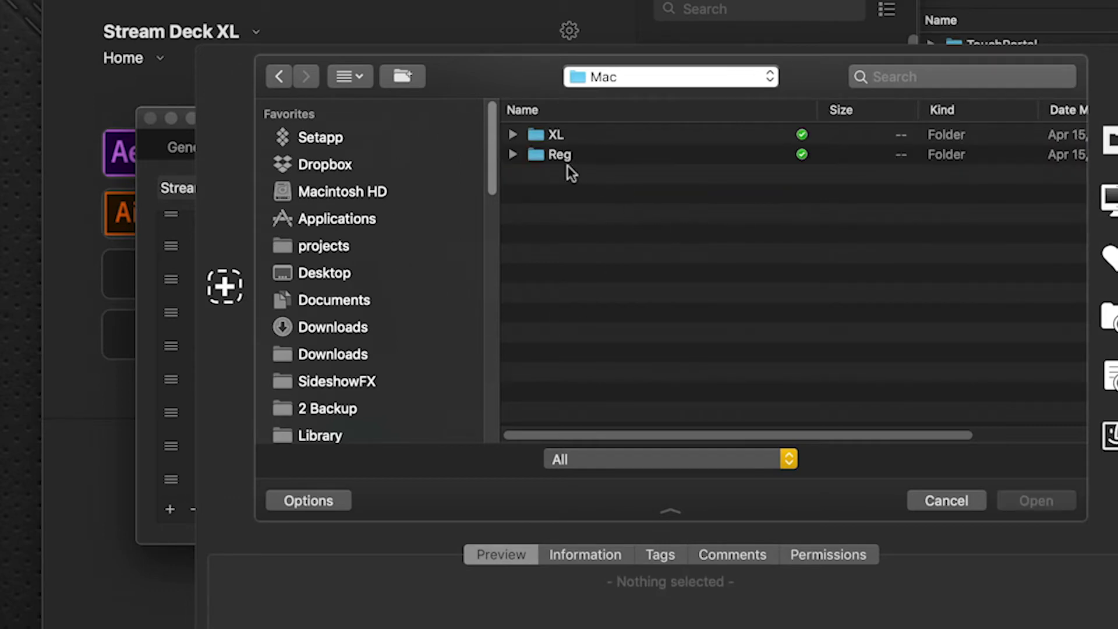
click(513, 155)
click(512, 155)
click(513, 136)
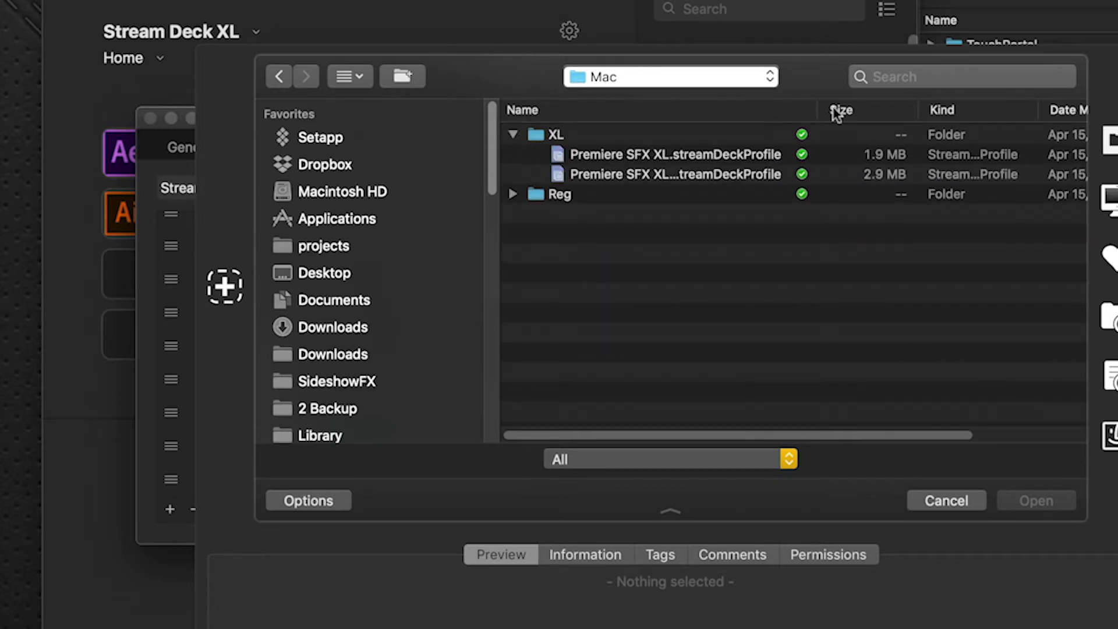
drag(814, 110, 916, 109)
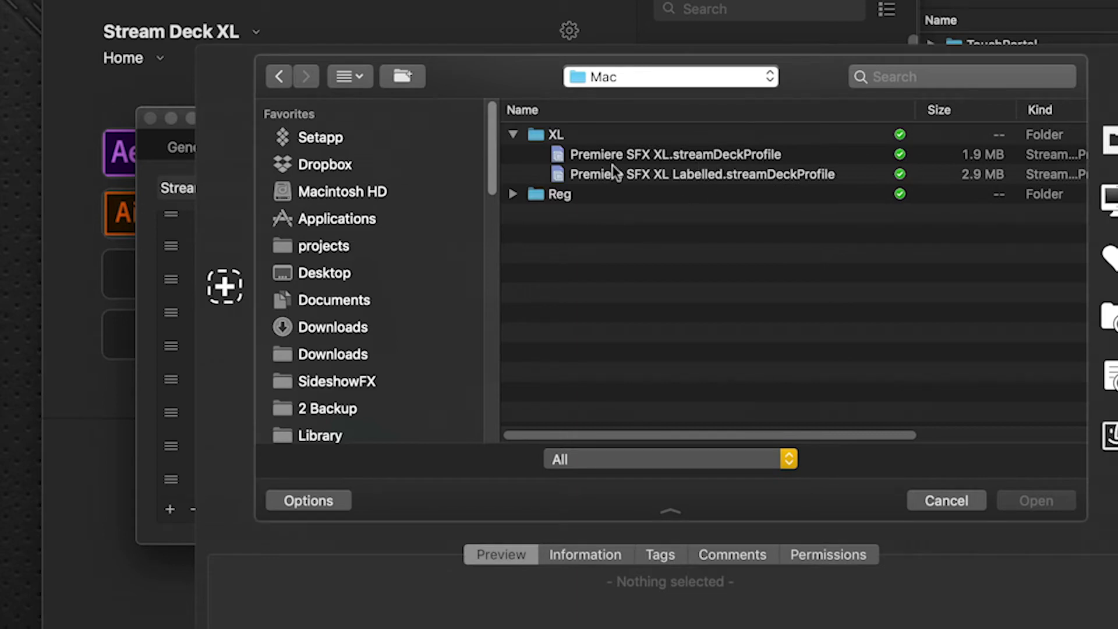
click(770, 175)
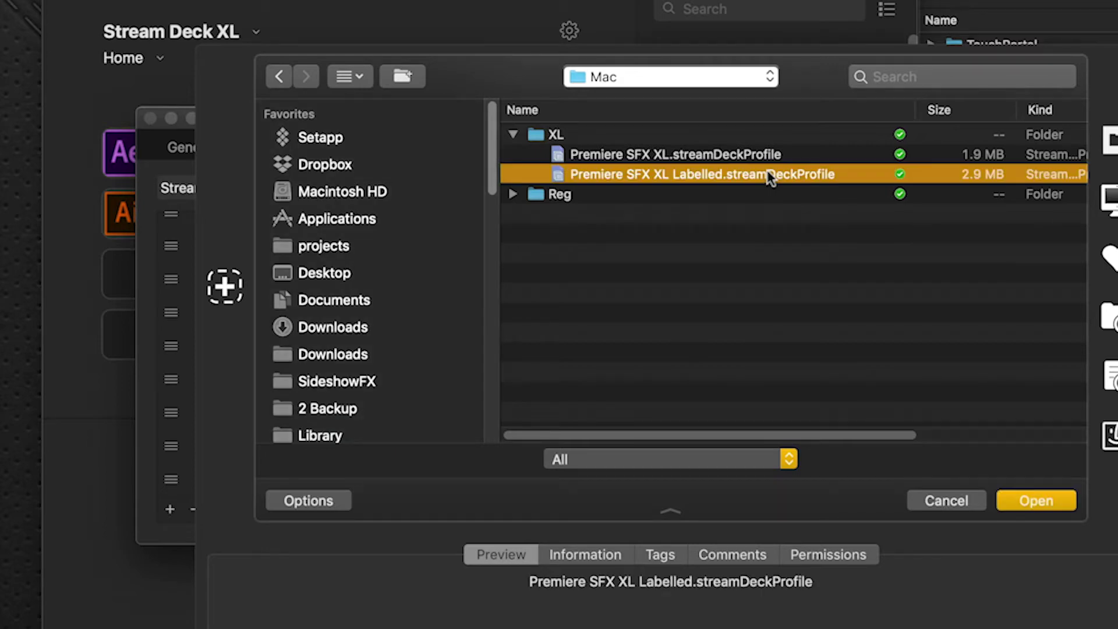
double_click(767, 170)
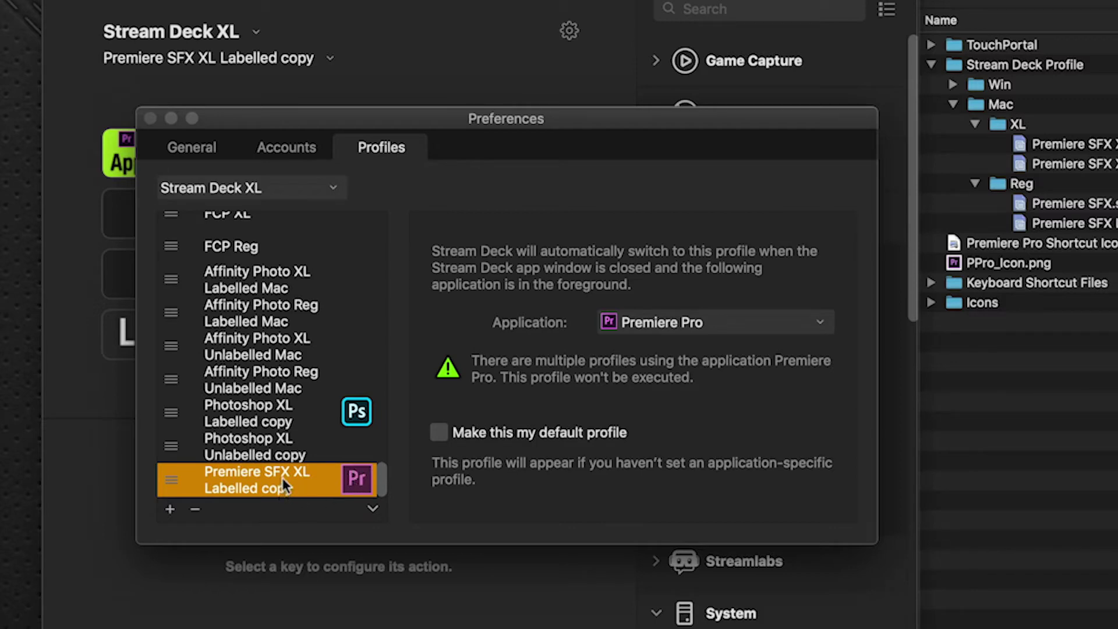
scroll(288, 379, up, 10)
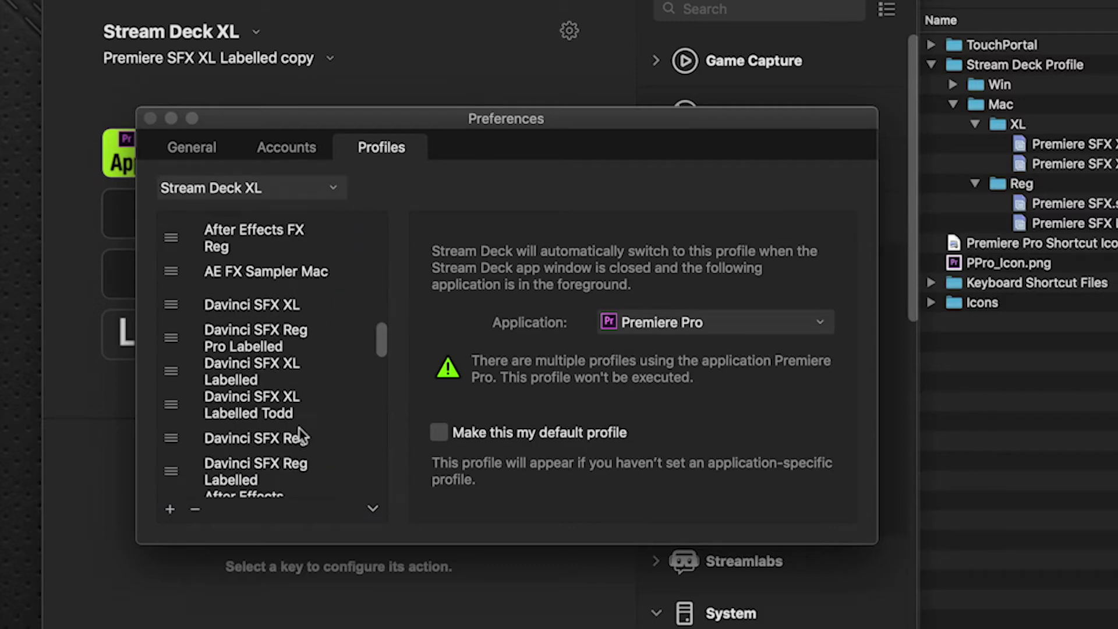
scroll(299, 428, down, 10)
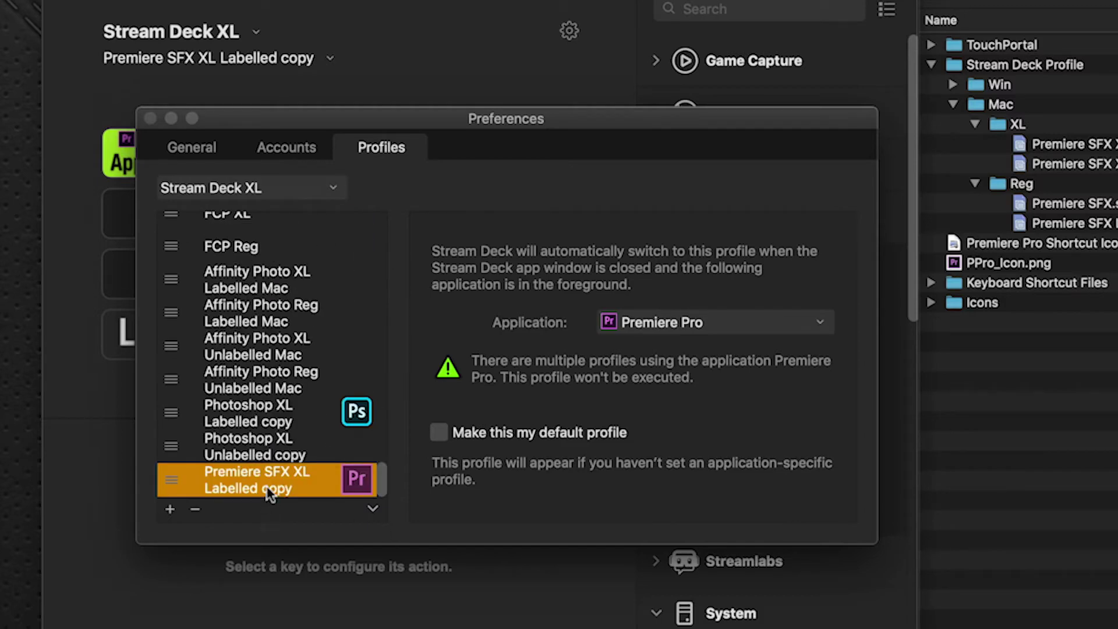
double_click(267, 483)
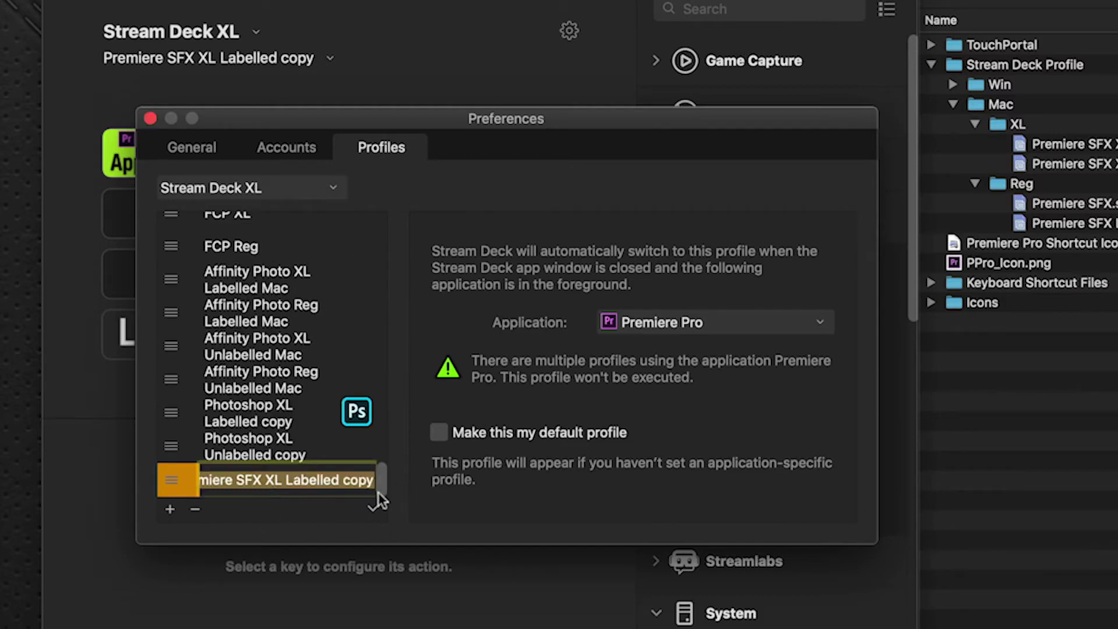
key(Return)
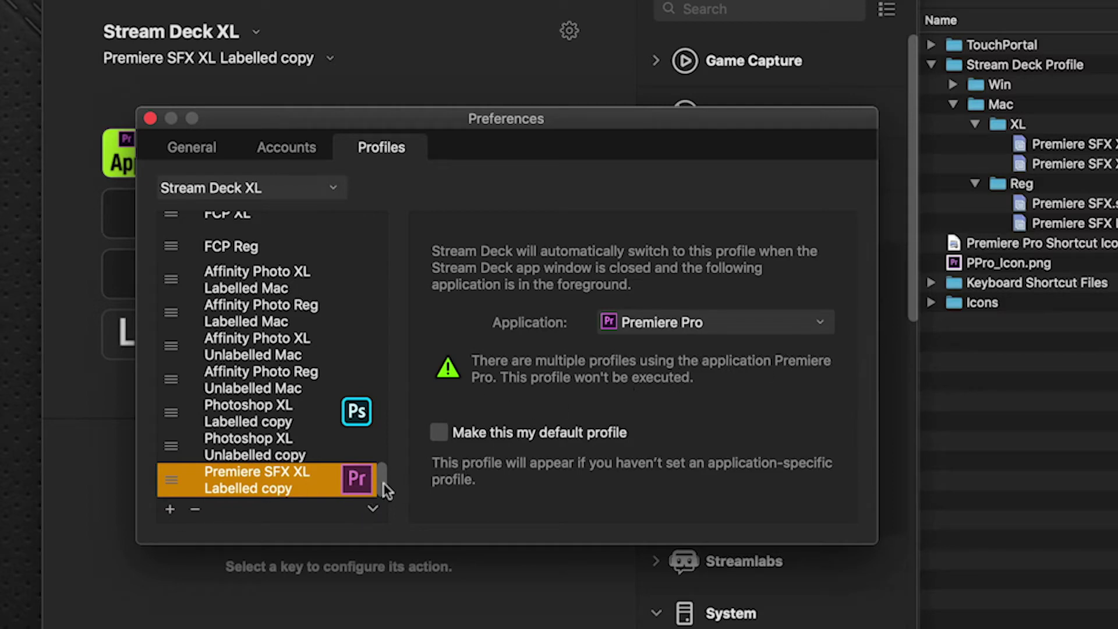
drag(383, 483, 407, 271)
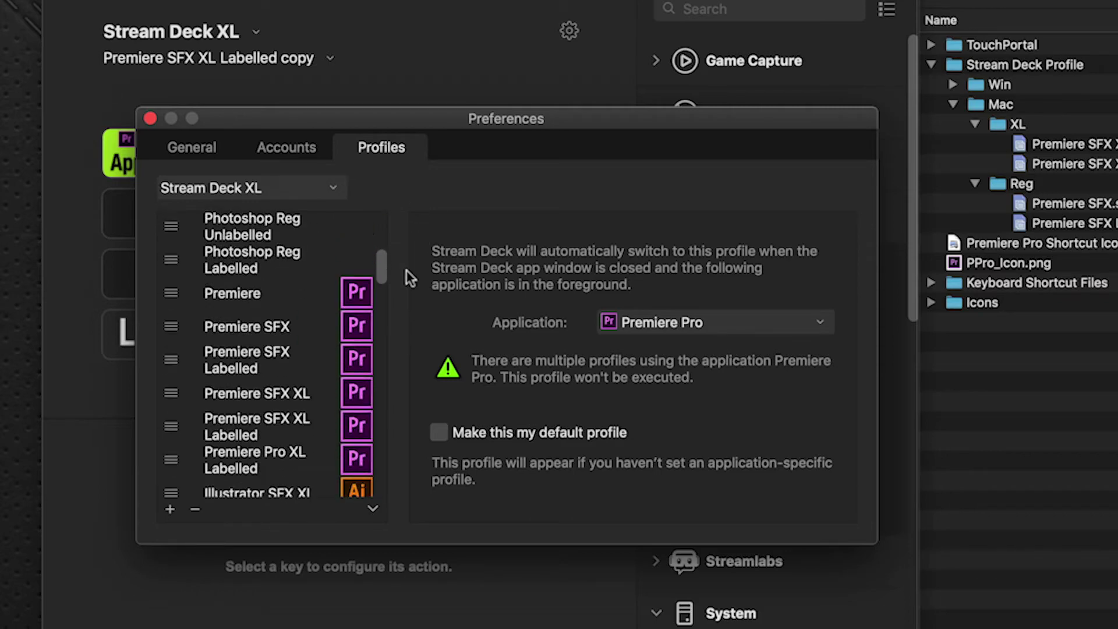
Step: Set the Premiere SFX XL Labelled copy profile's application to None
click(361, 296)
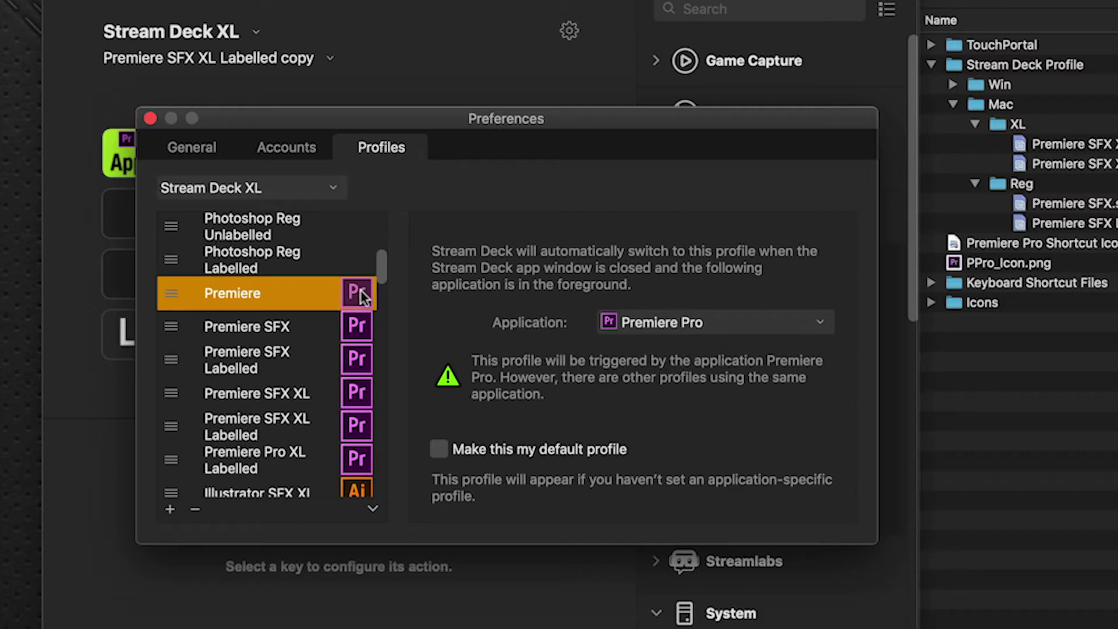
click(650, 324)
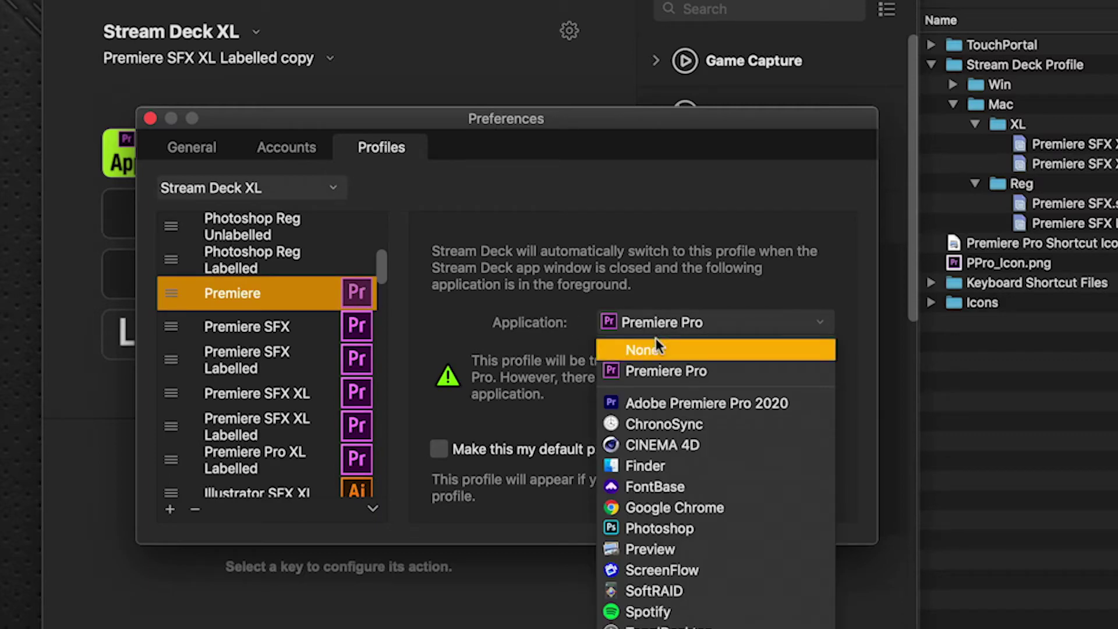
click(372, 281)
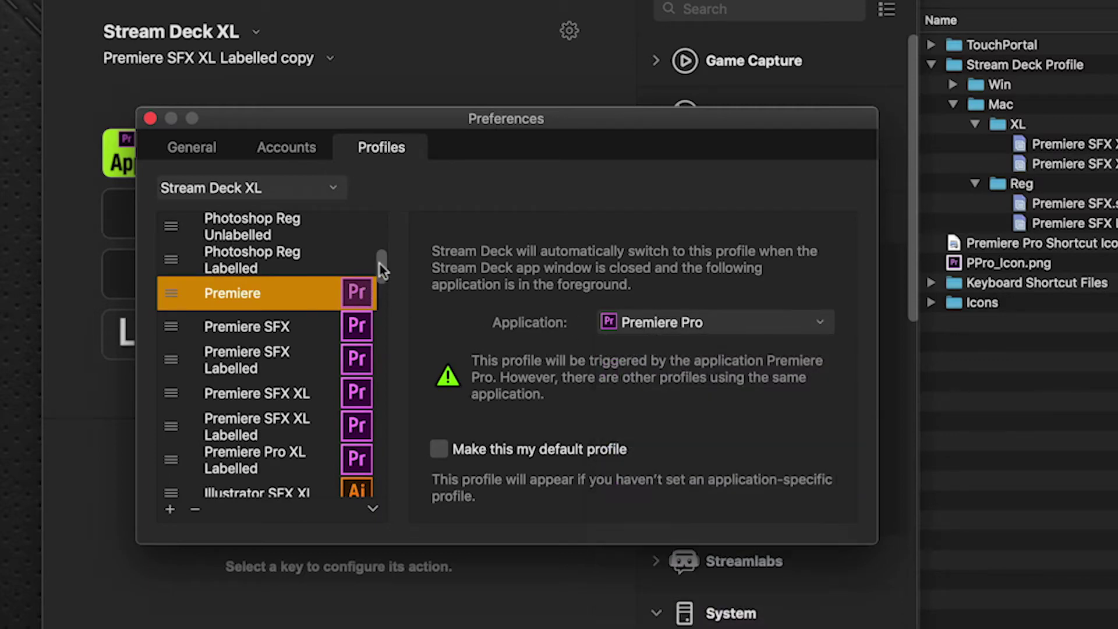
drag(379, 264, 409, 485)
scroll(317, 481, down, 2)
click(325, 484)
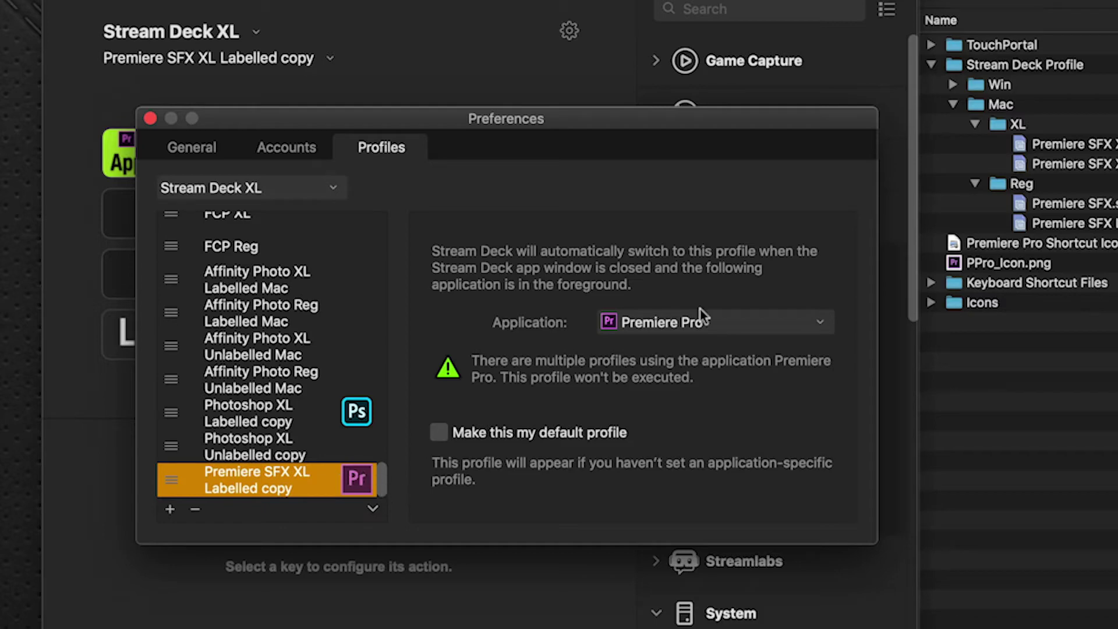
click(665, 324)
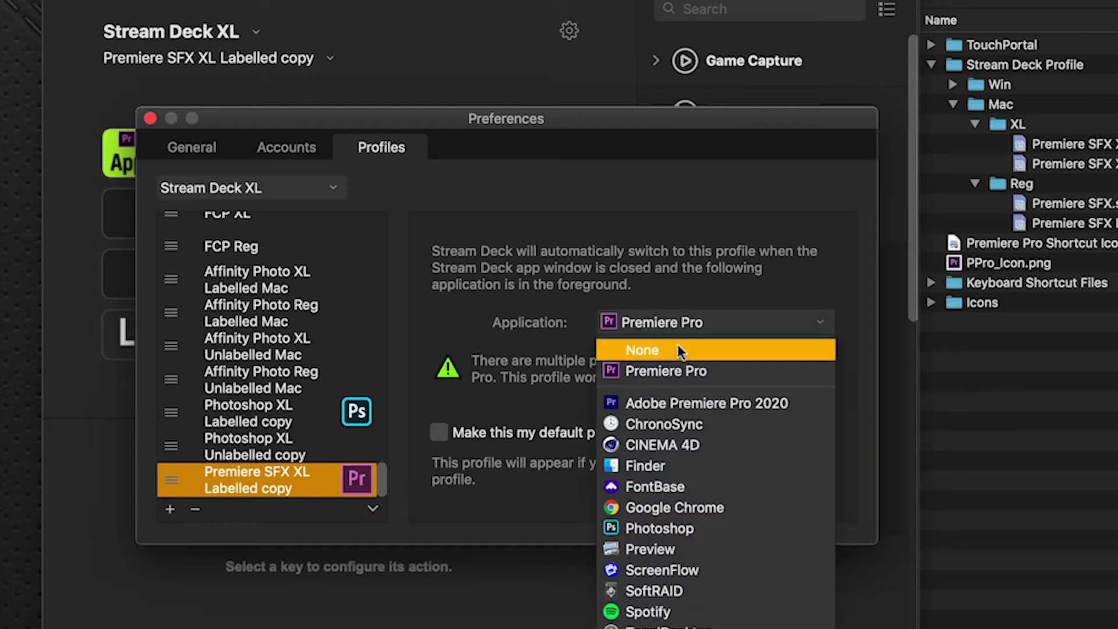
click(677, 350)
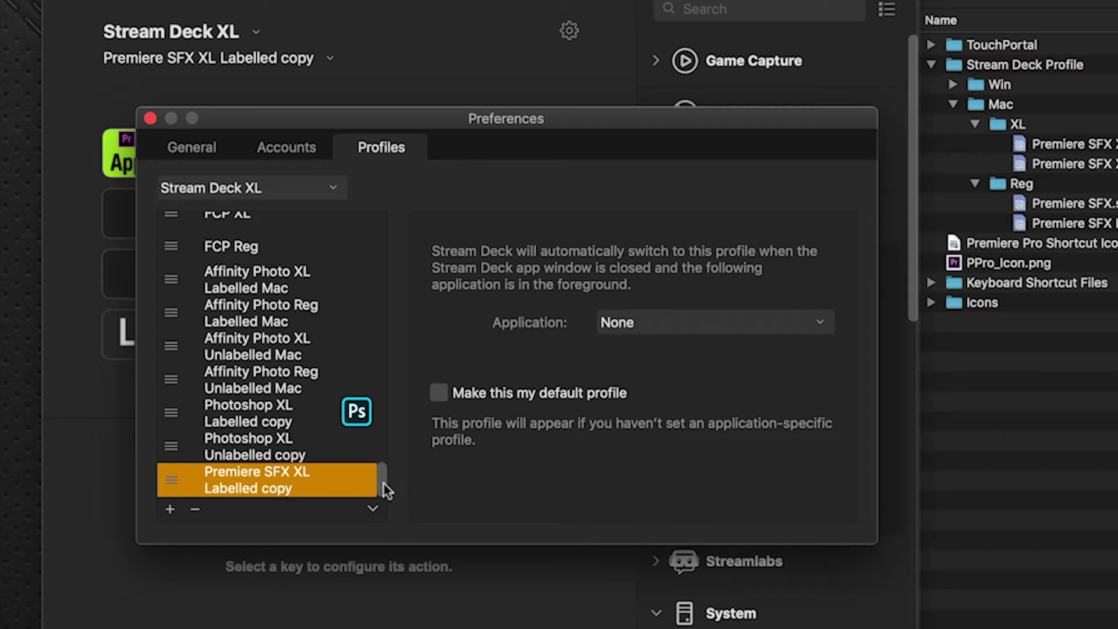
Step: Close preferences, switch to the Home profile, and add a Switch Profile action to an empty key
click(151, 119)
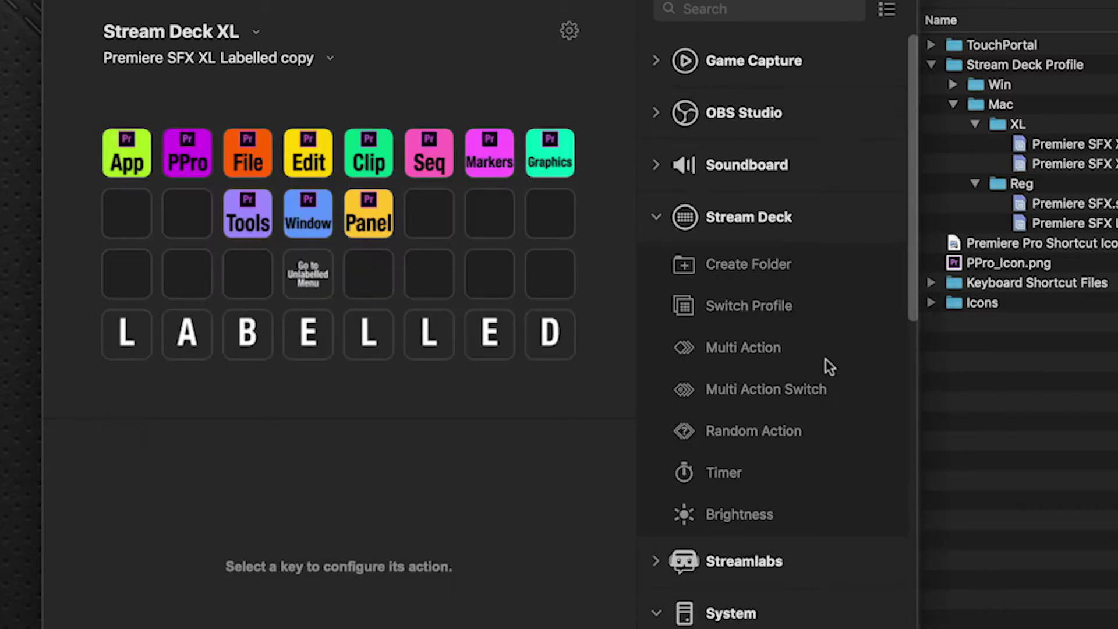
click(324, 61)
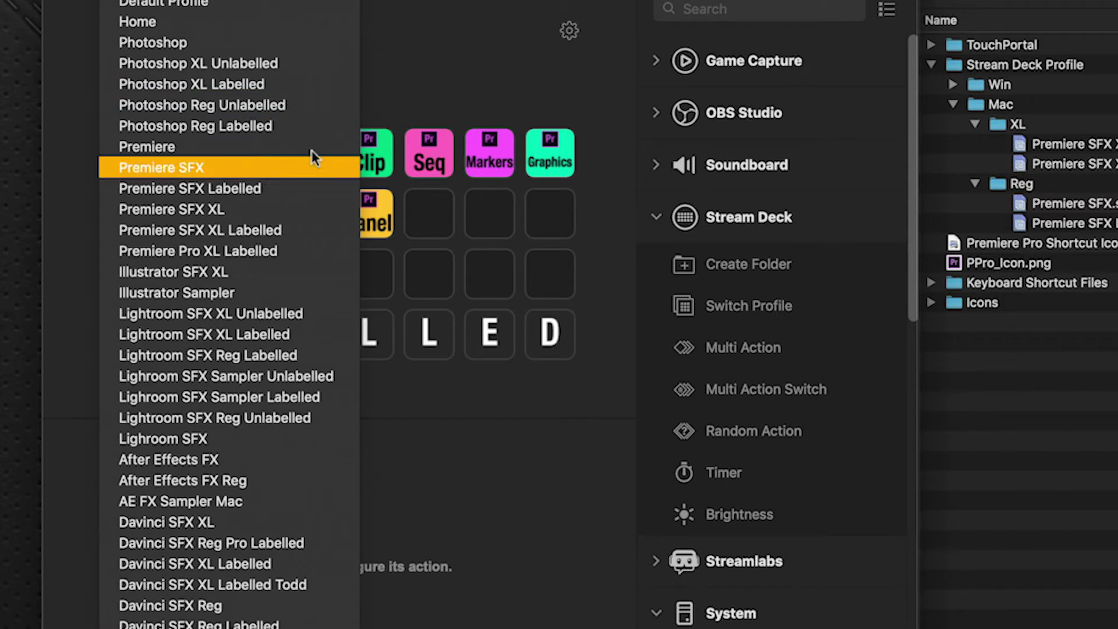
click(236, 22)
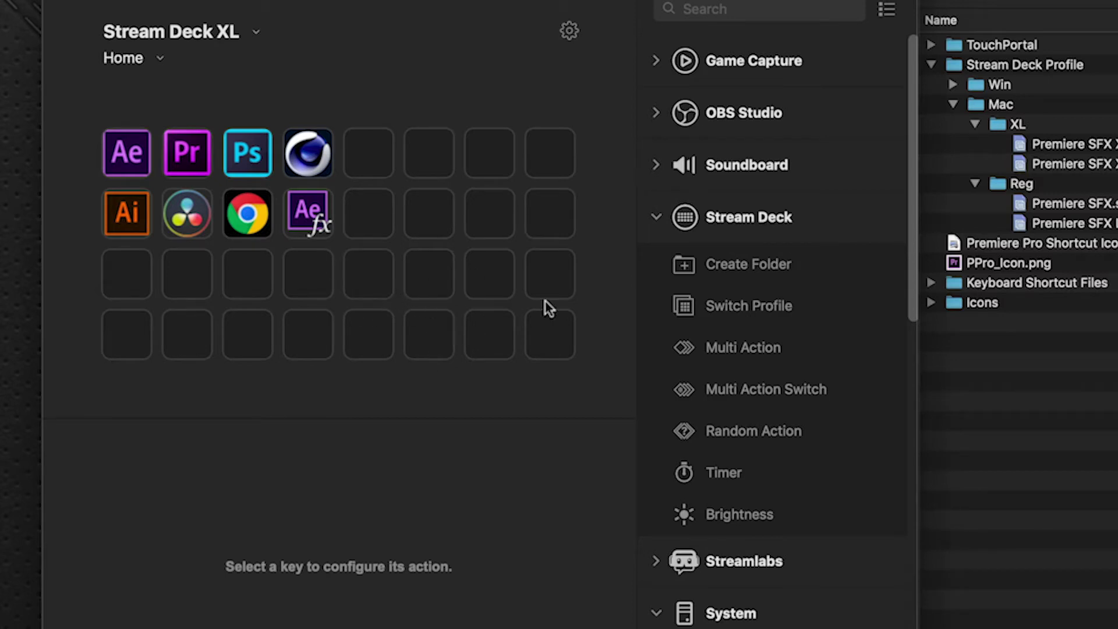
drag(780, 316, 370, 278)
Step: Point the new key at Premiere SFX XL Labelled copy and give it the PPro_Icon.png image
click(397, 585)
scroll(405, 602, down, 10)
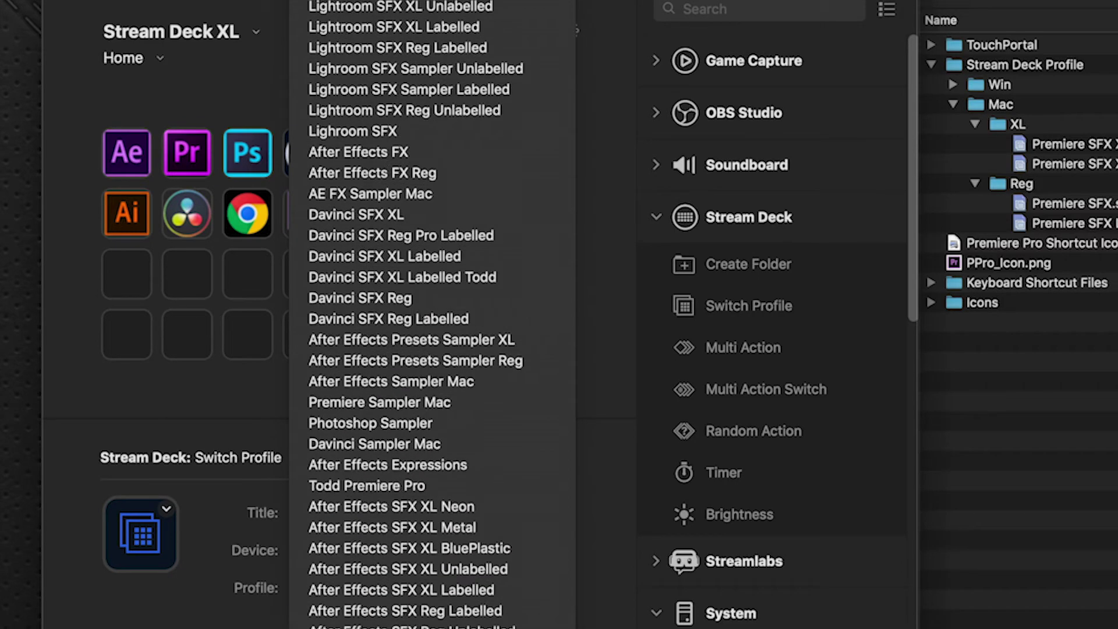
click(405, 611)
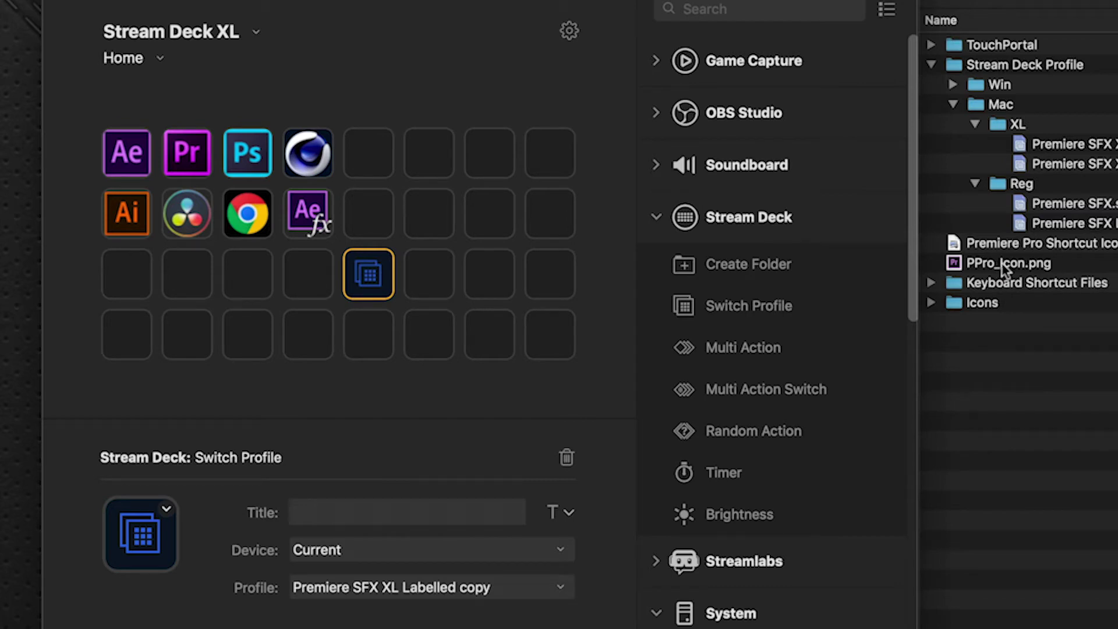
drag(1001, 263, 128, 530)
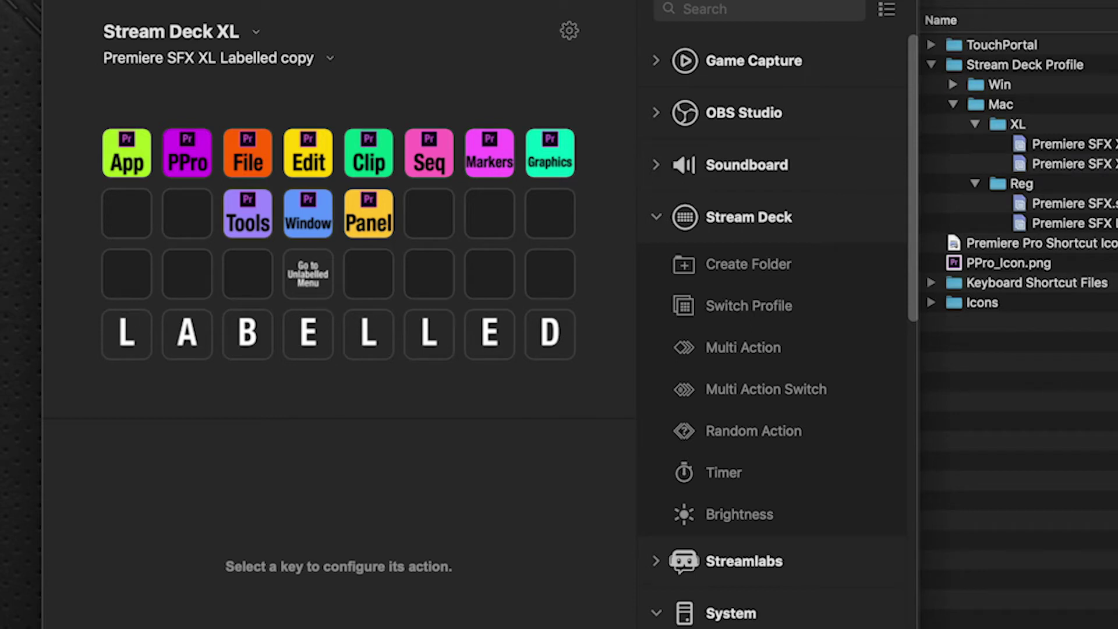
Step: Link the Premiere SFX XL Labelled copy profile to Premiere Pro
click(569, 24)
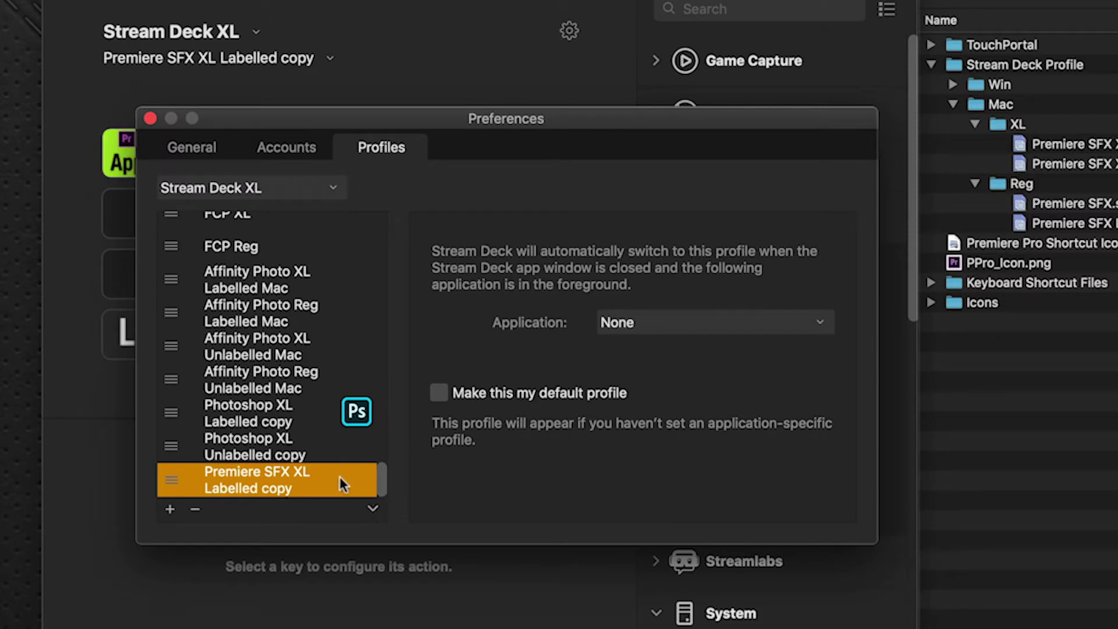
click(634, 324)
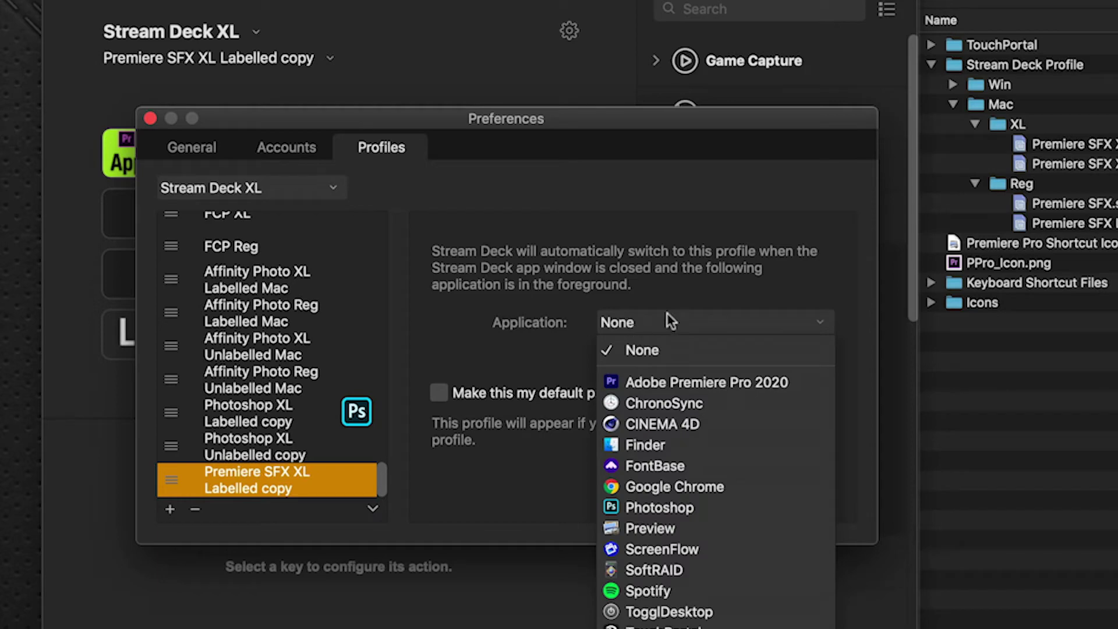
click(729, 382)
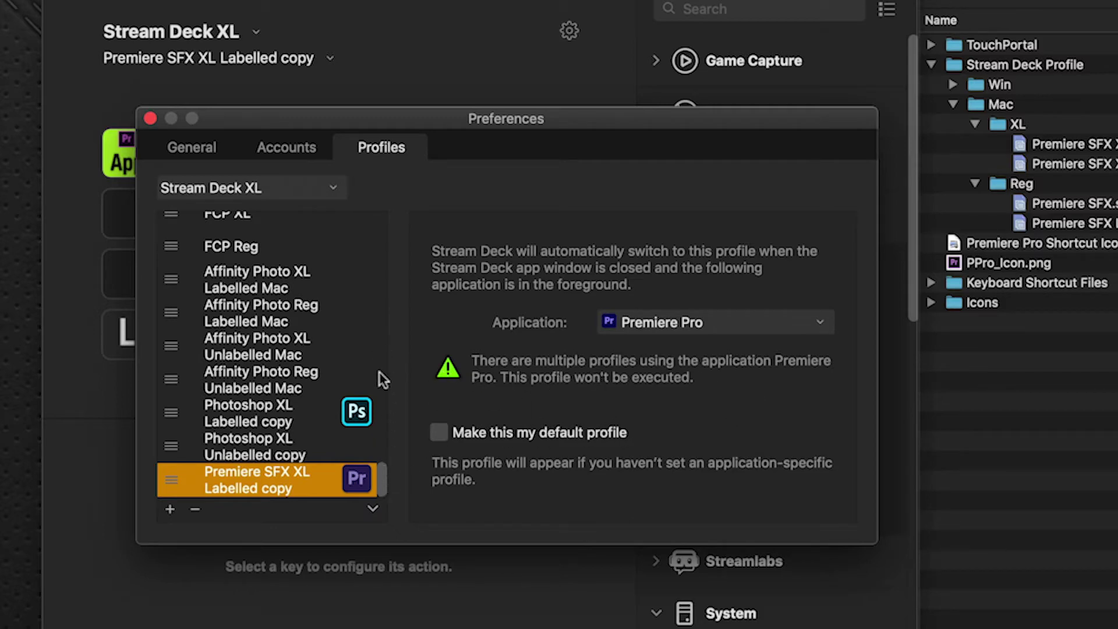
Step: Set the older Premiere Pro profile's application to None, then reselect the labelled copy
scroll(380, 414, up, 15)
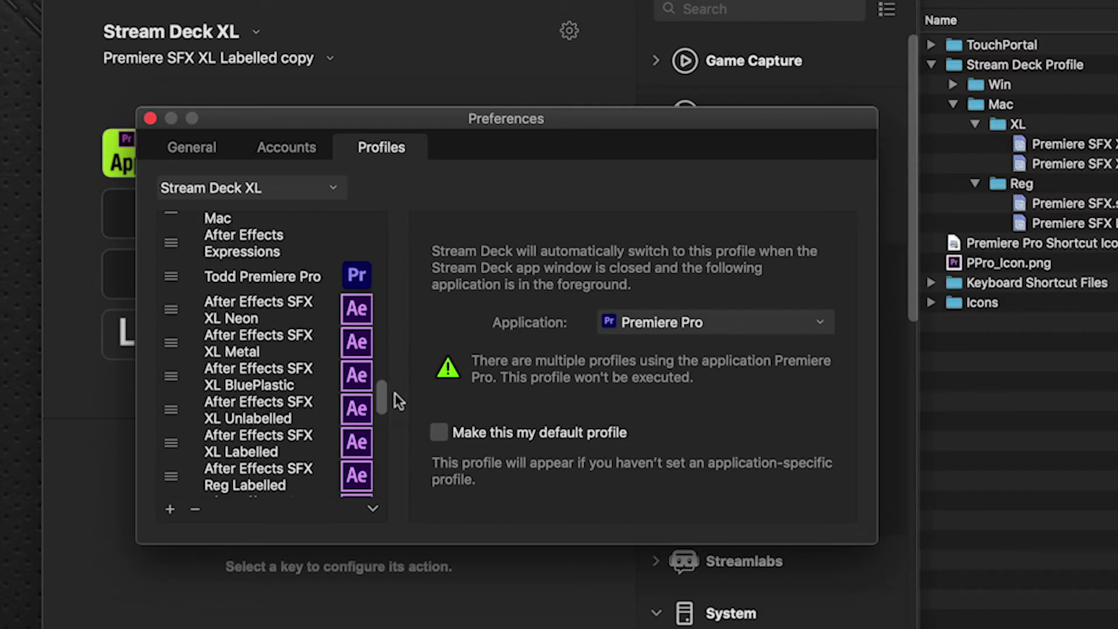
click(356, 280)
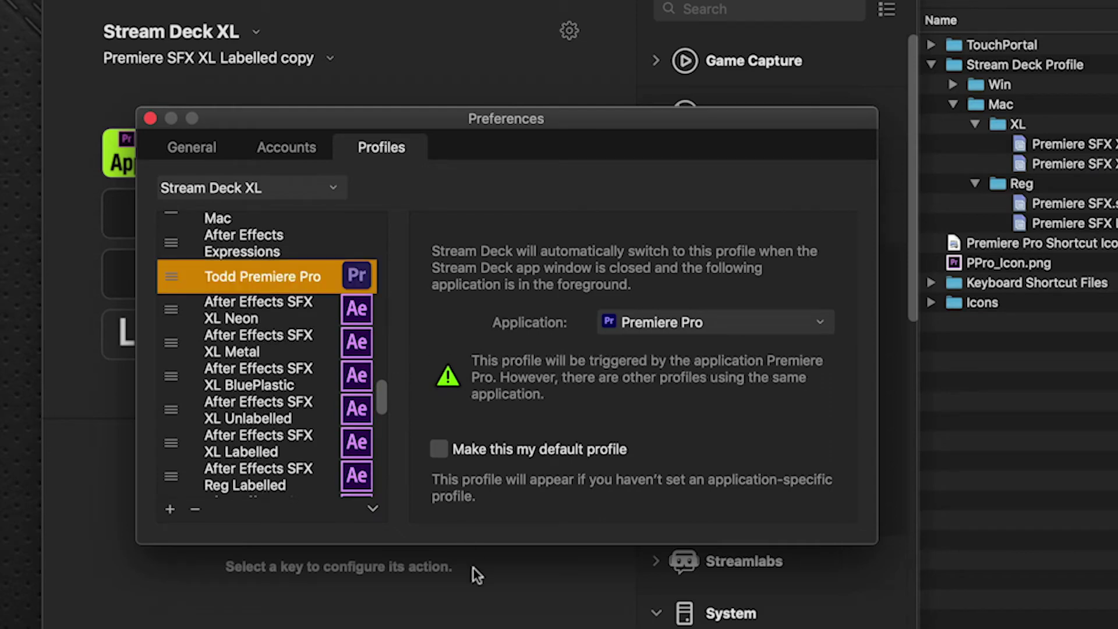
click(695, 323)
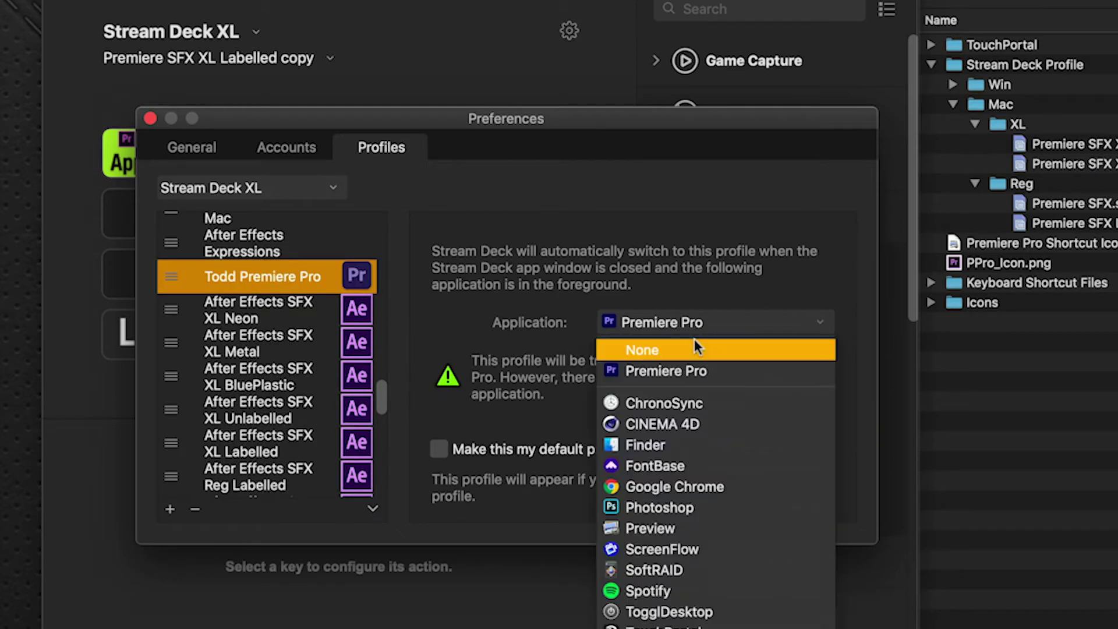
click(694, 350)
drag(386, 396, 378, 548)
click(360, 478)
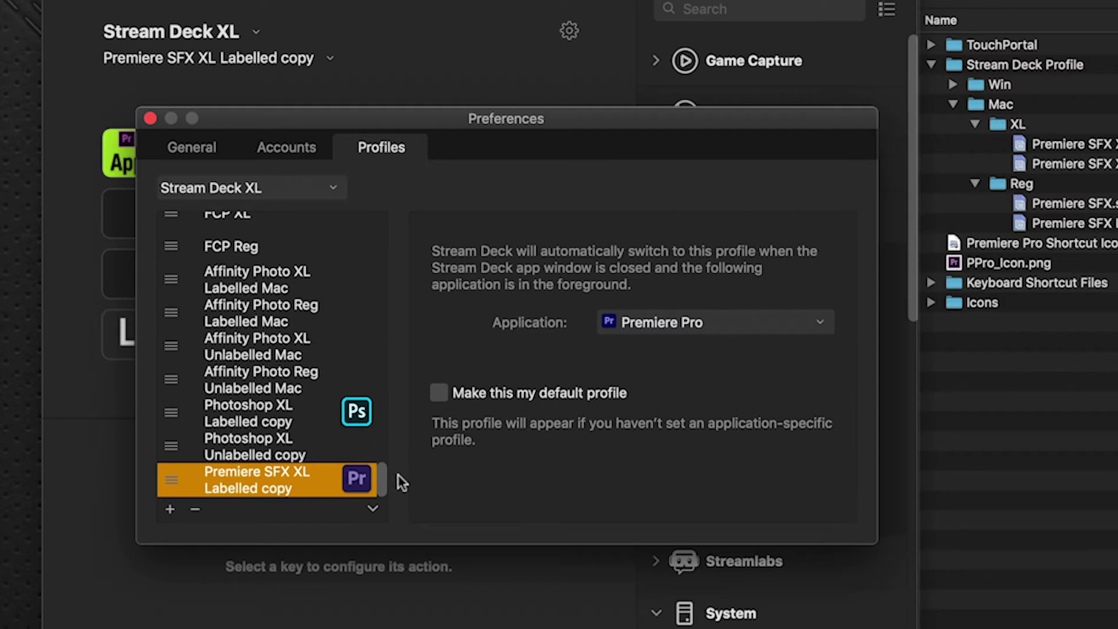
drag(381, 480, 408, 540)
click(151, 118)
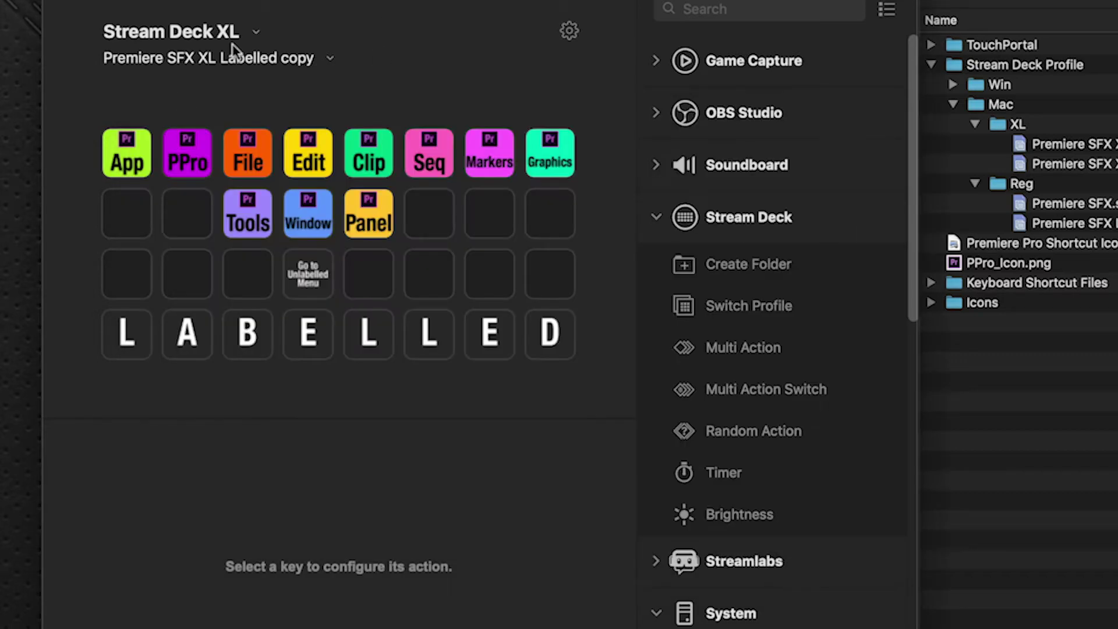
click(309, 285)
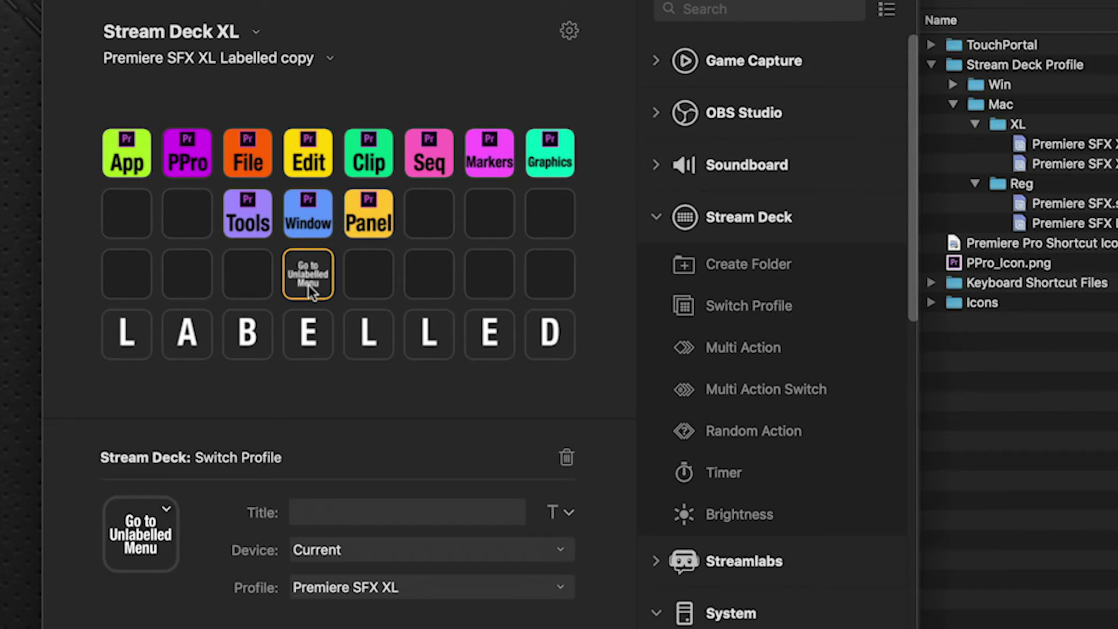
Step: Import the unlabelled Premiere SFX XL.streamDeckProfile from the profile preferences
click(569, 30)
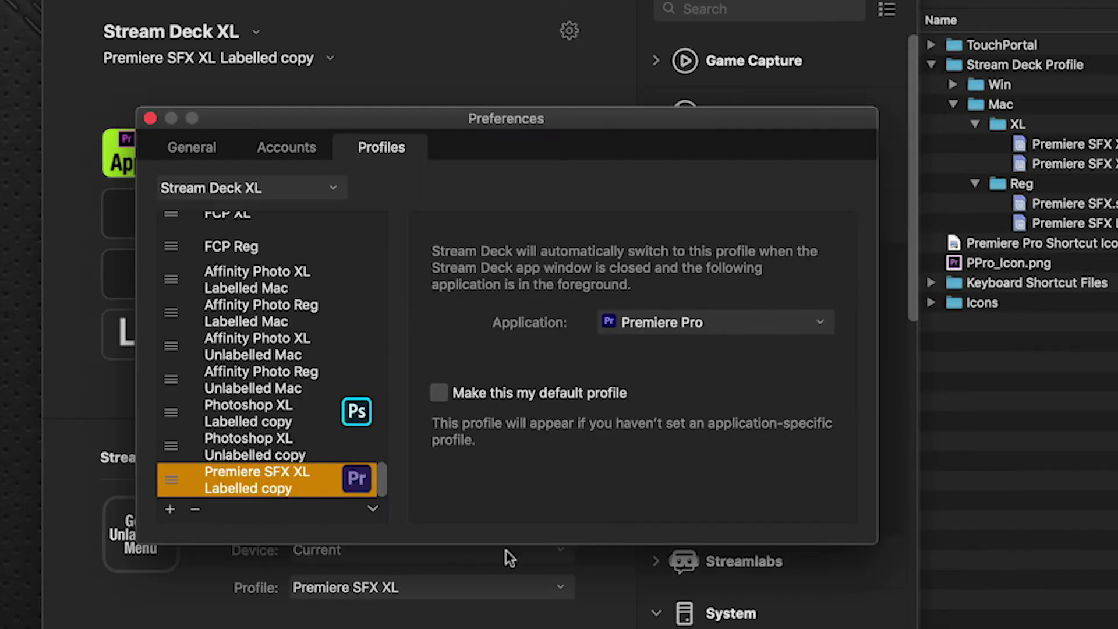
click(372, 513)
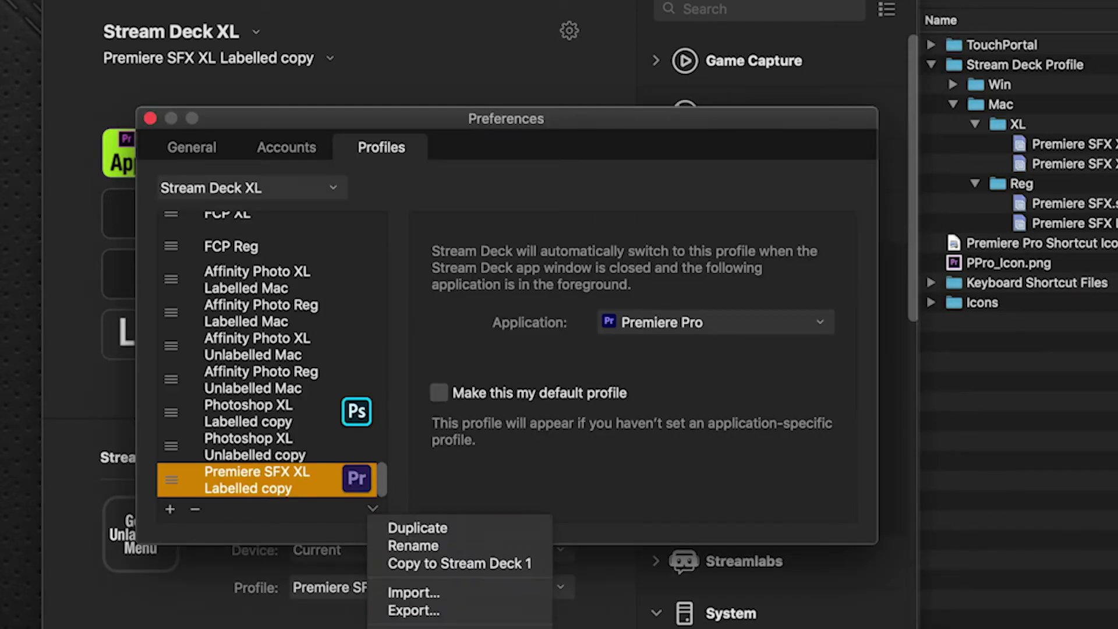
click(447, 592)
click(684, 156)
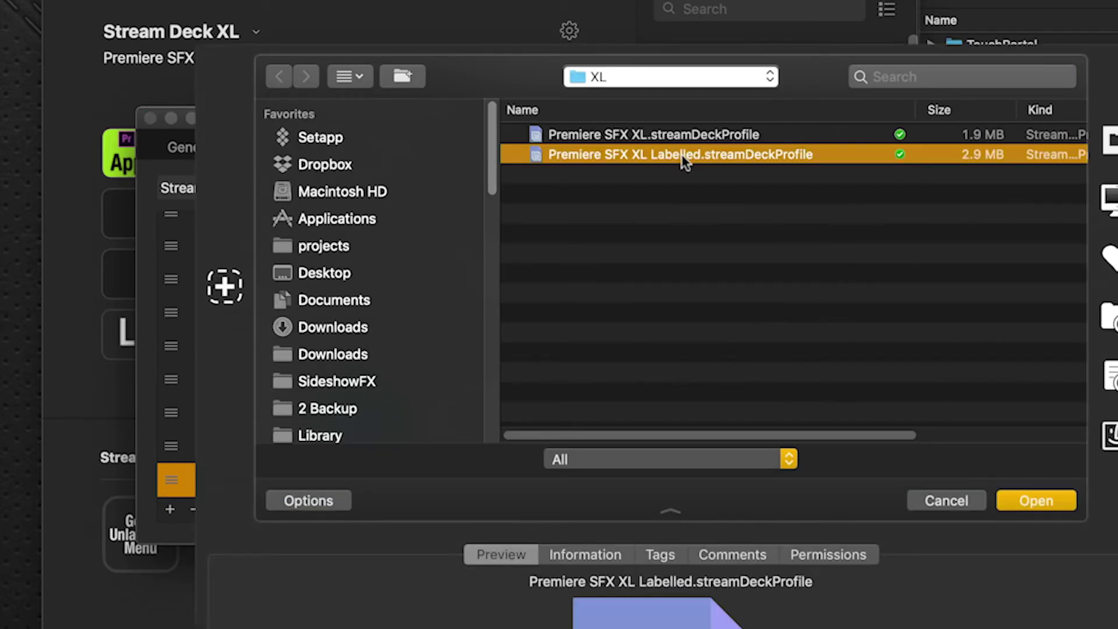
click(670, 135)
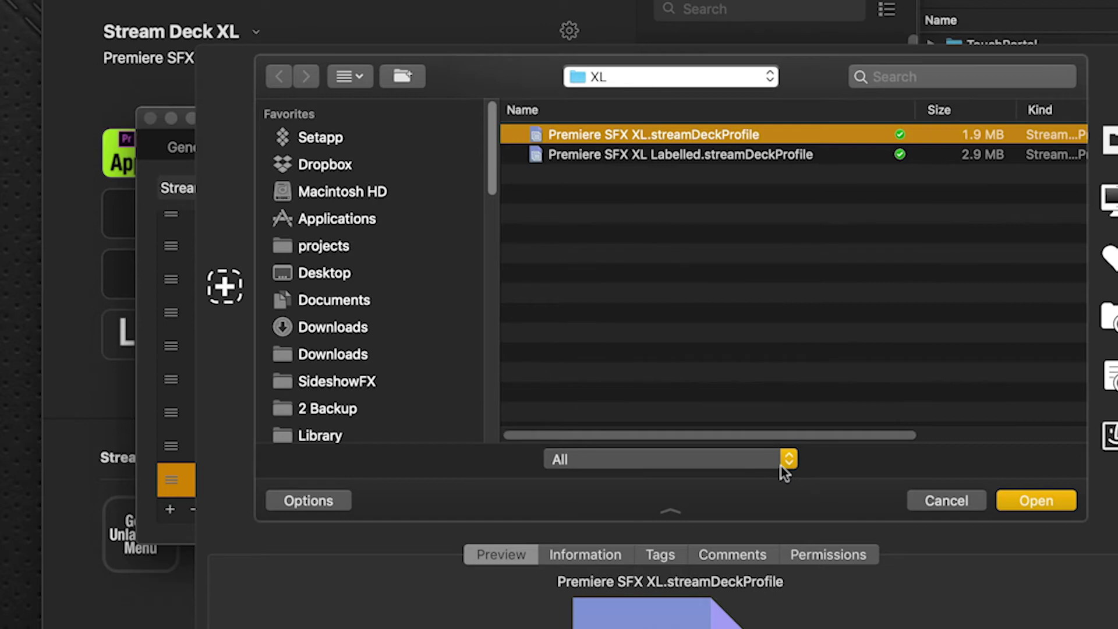
key(Return)
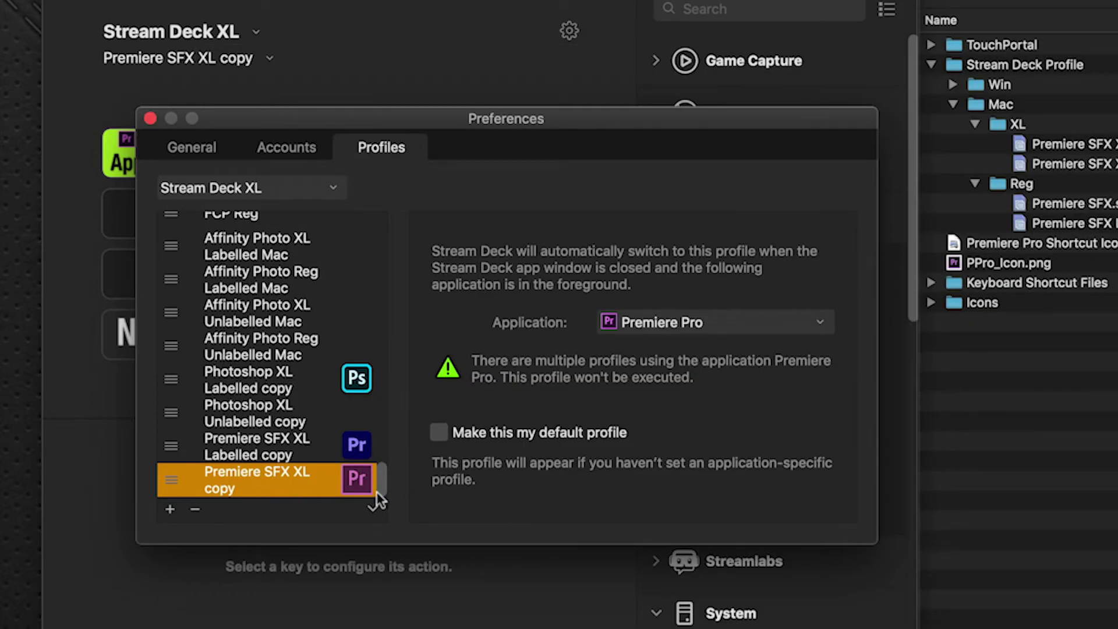
Step: Set the imported Premiere SFX XL copy profile's application to None and close preferences
click(656, 315)
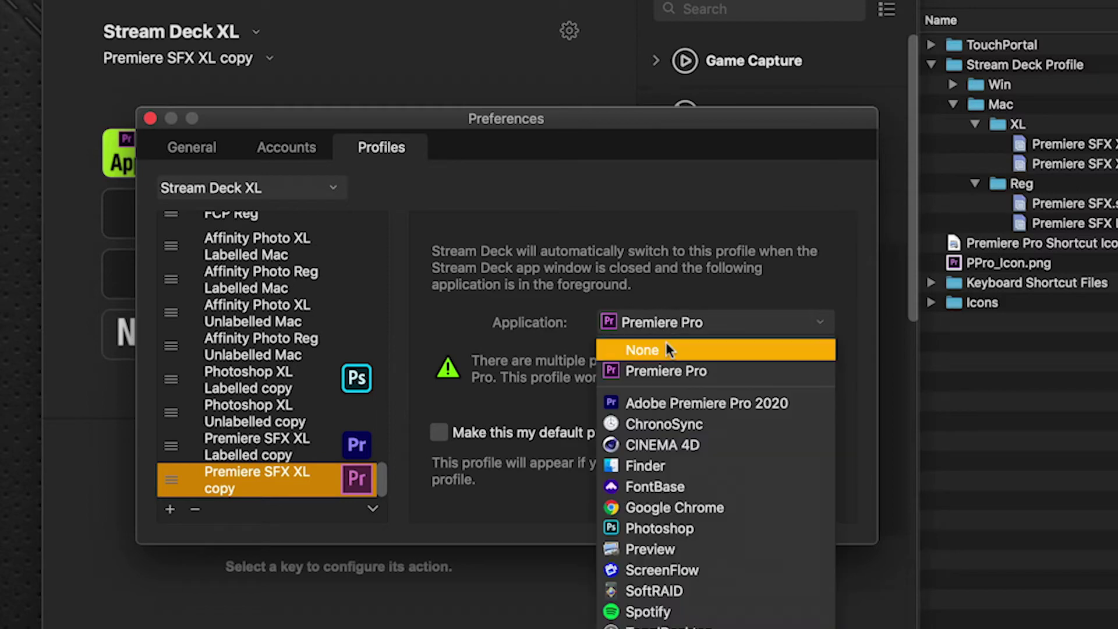
click(666, 341)
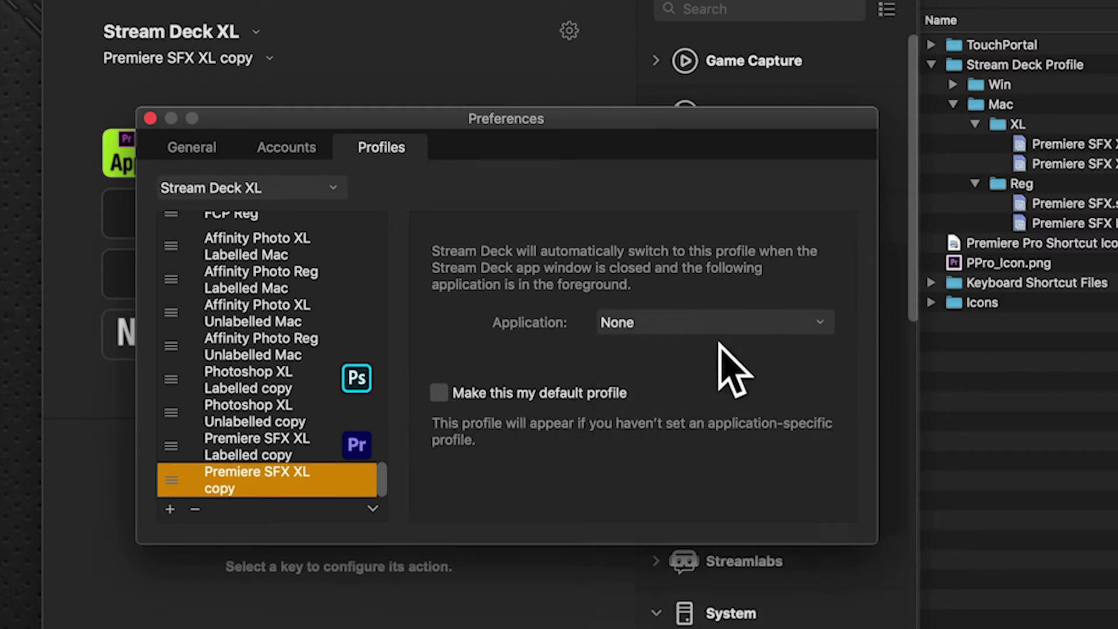
click(350, 443)
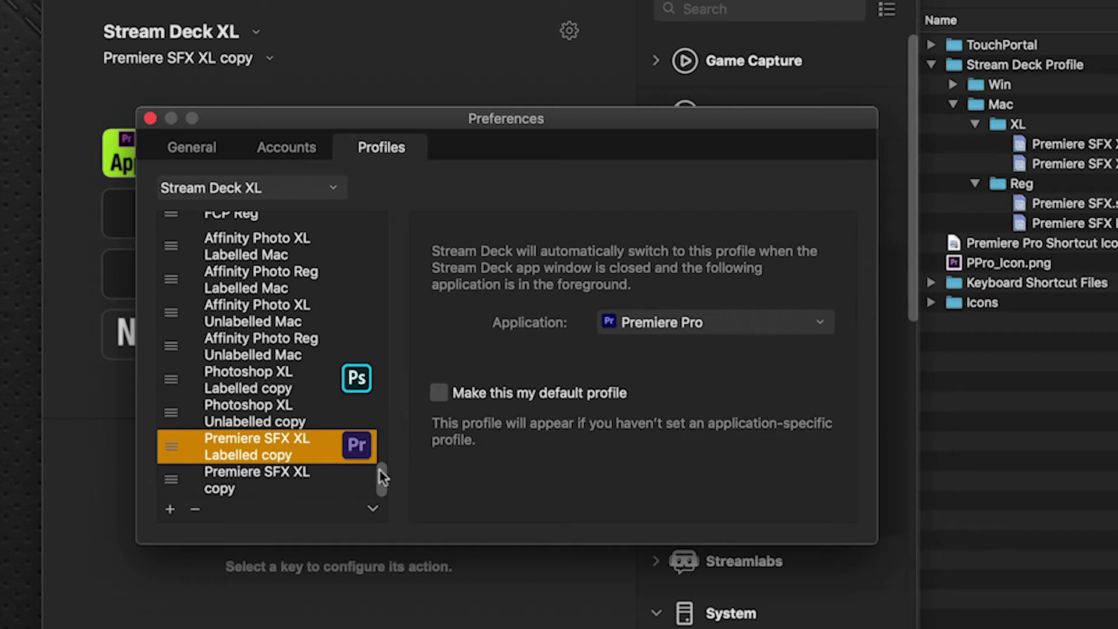
click(293, 479)
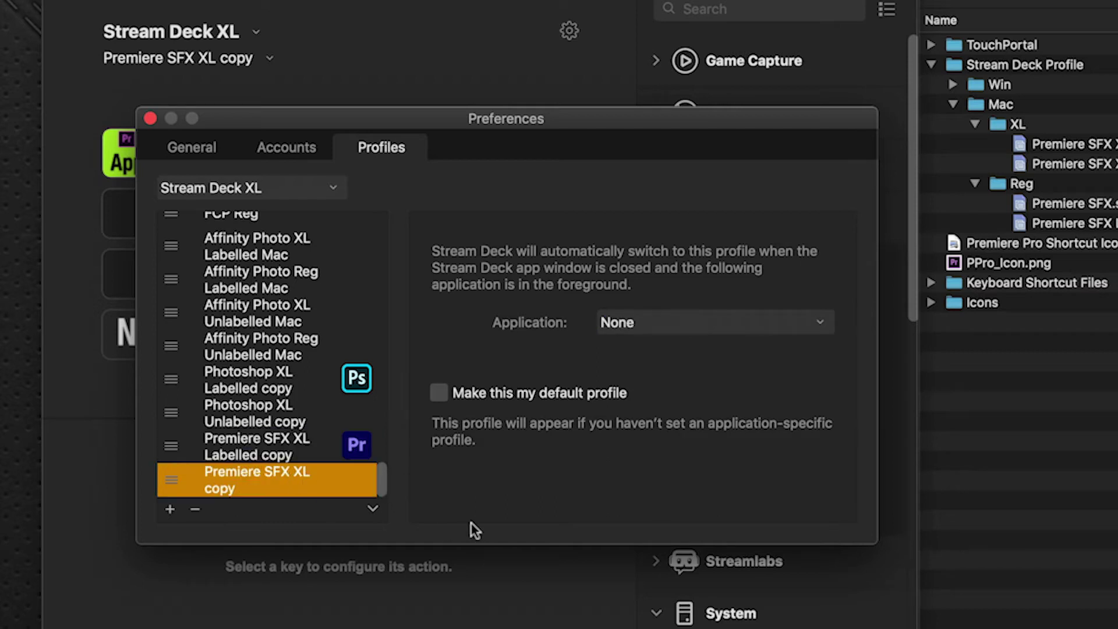
click(150, 118)
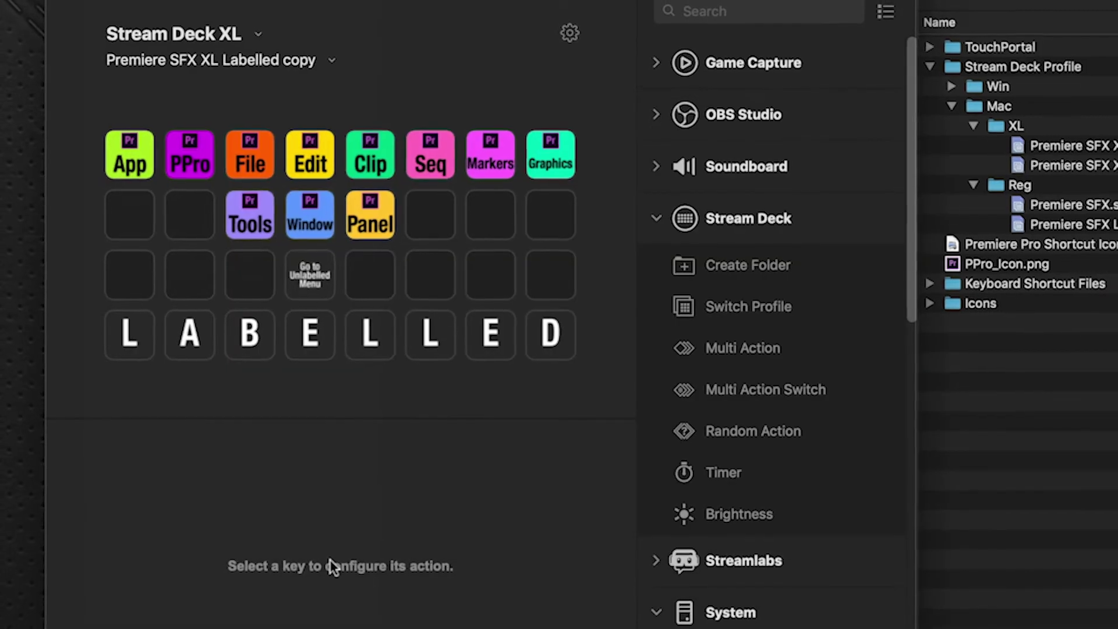
Step: Make the Go to Unlabelled Menu key switch to the Premiere SFX XL copy profile
click(316, 278)
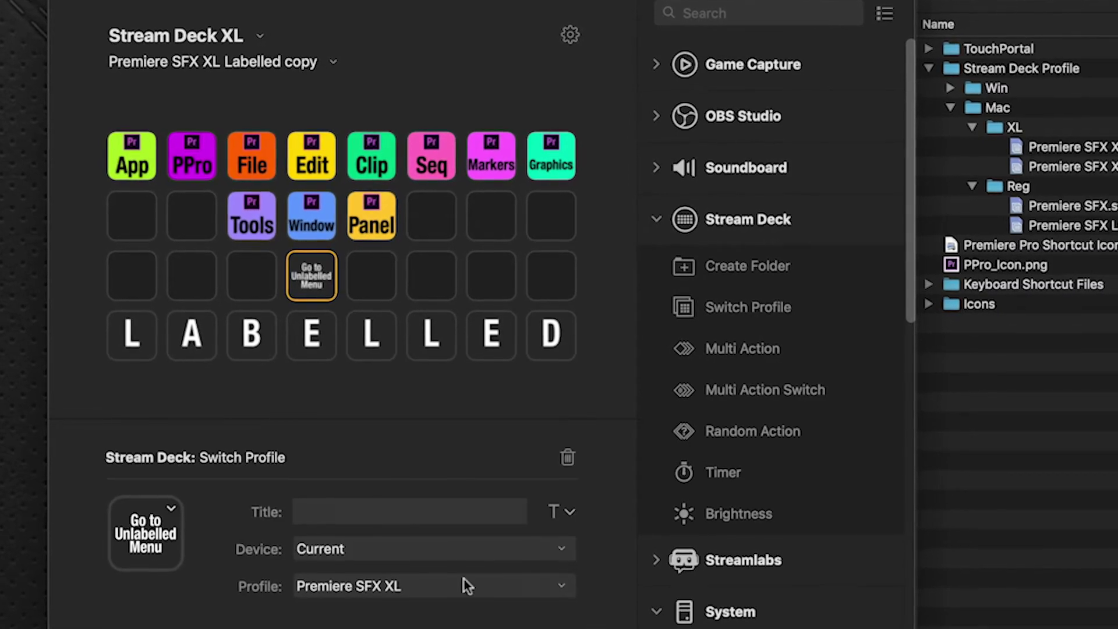
click(413, 585)
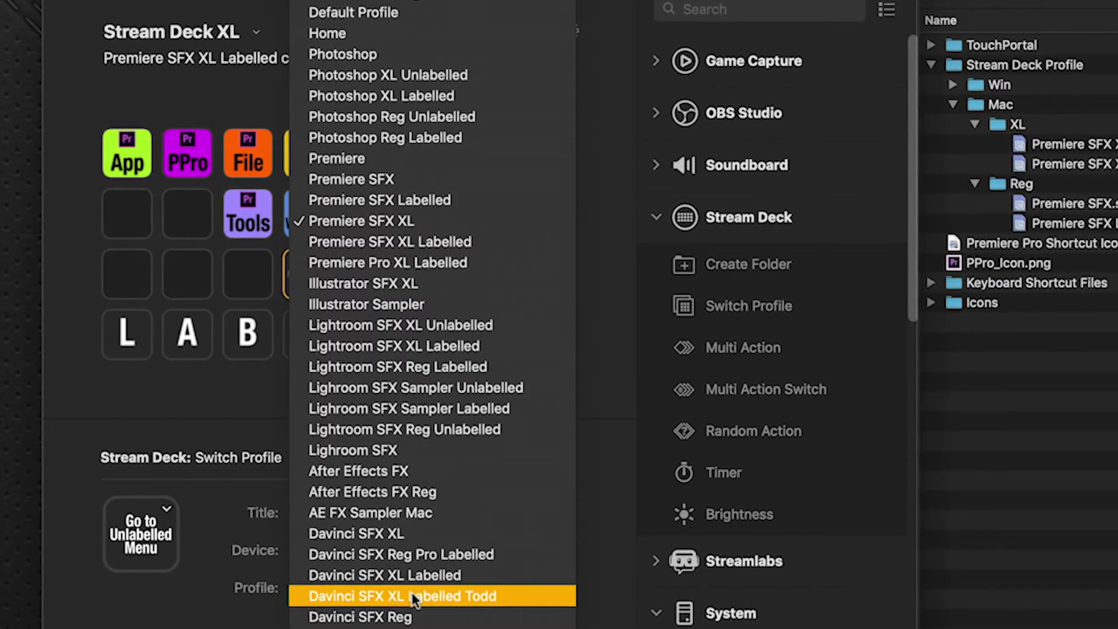
scroll(411, 589, down, 5)
scroll(507, 611, down, 3)
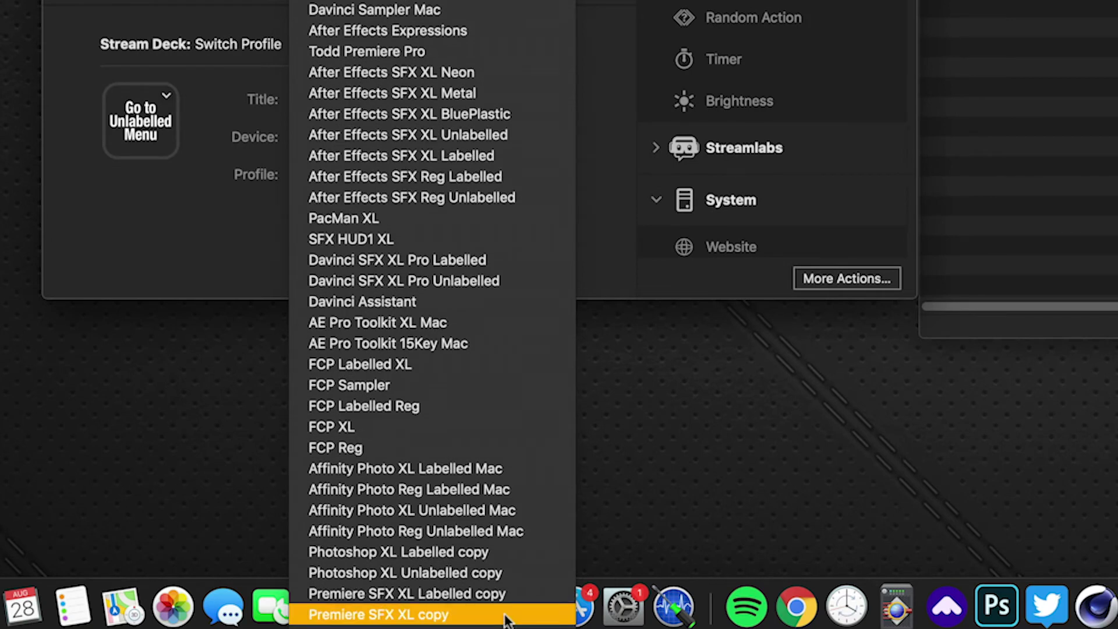
click(505, 616)
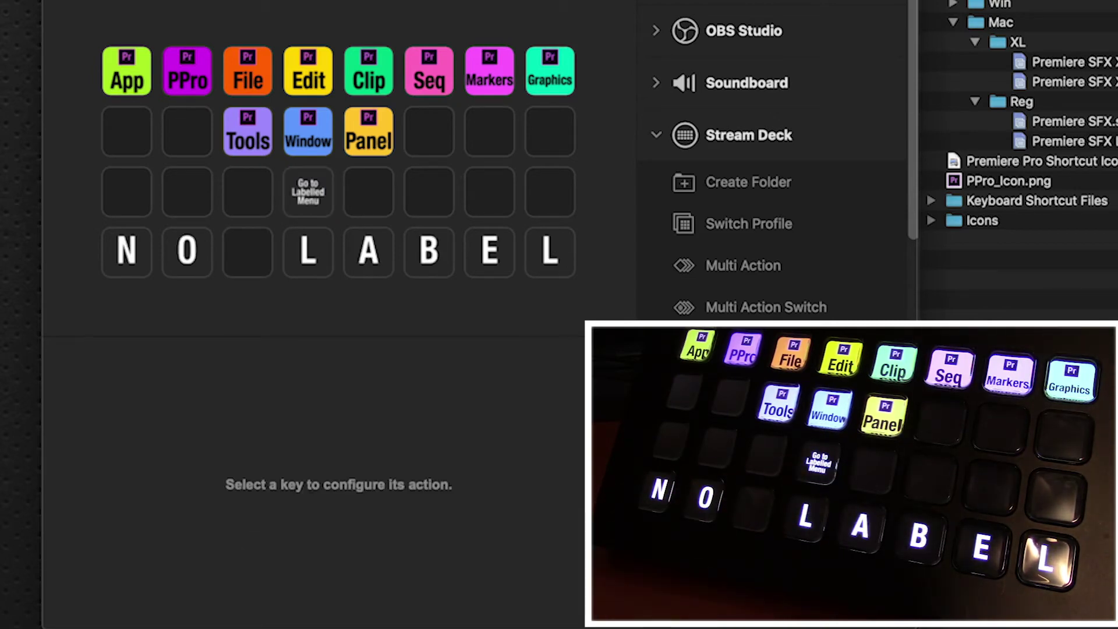
Step: Set the Go to Labelled Menu key's target profile to Premiere SFX XL Labelled copy
click(317, 171)
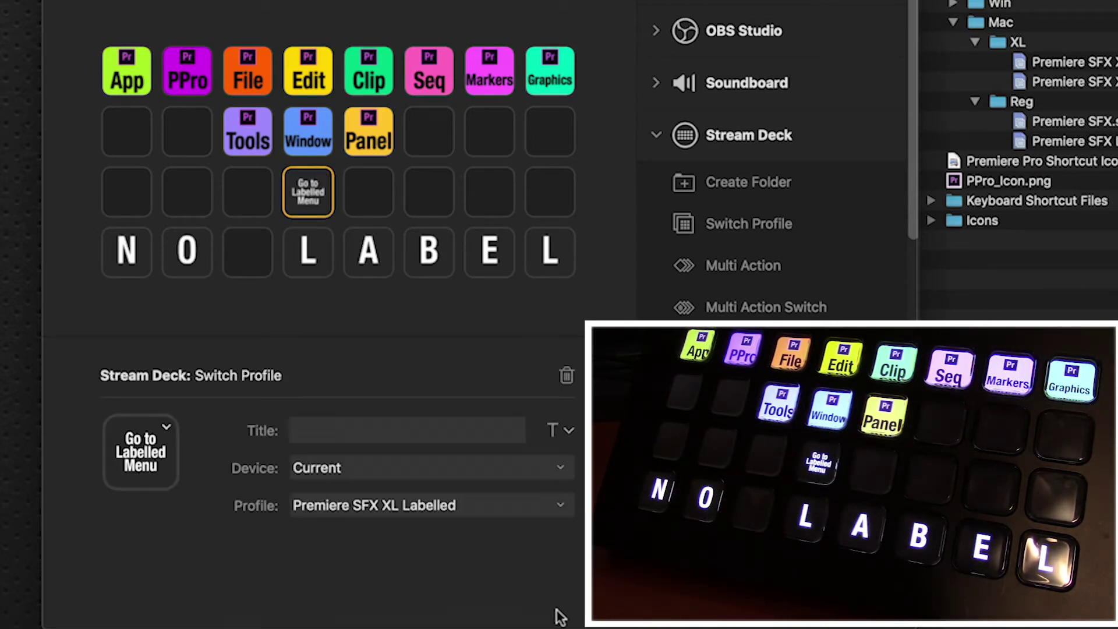
click(453, 506)
scroll(420, 481, down, 5)
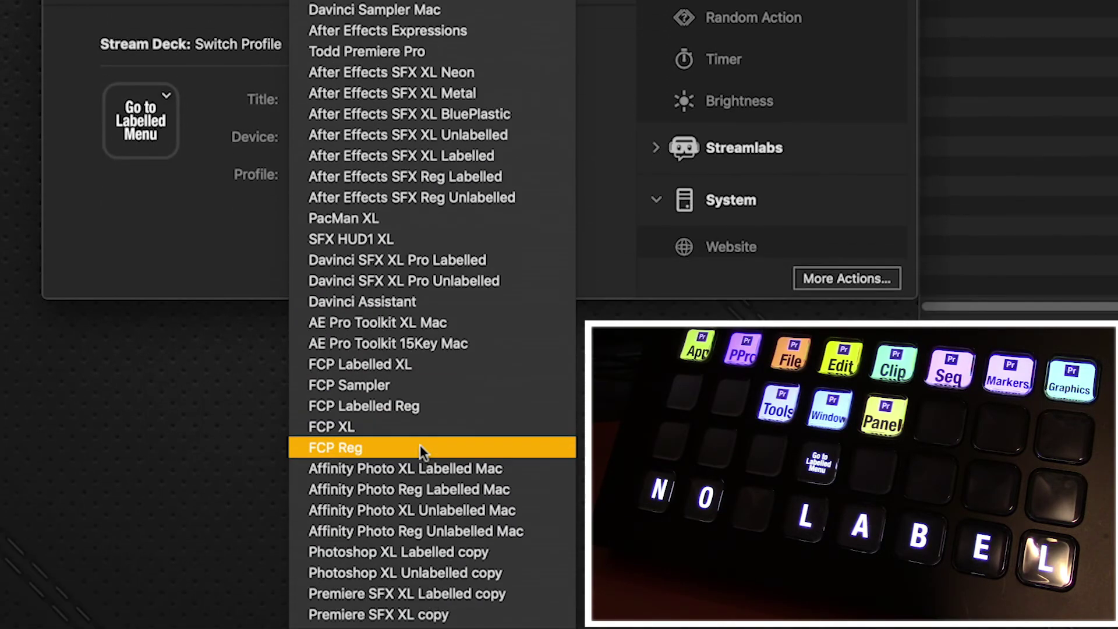
click(474, 593)
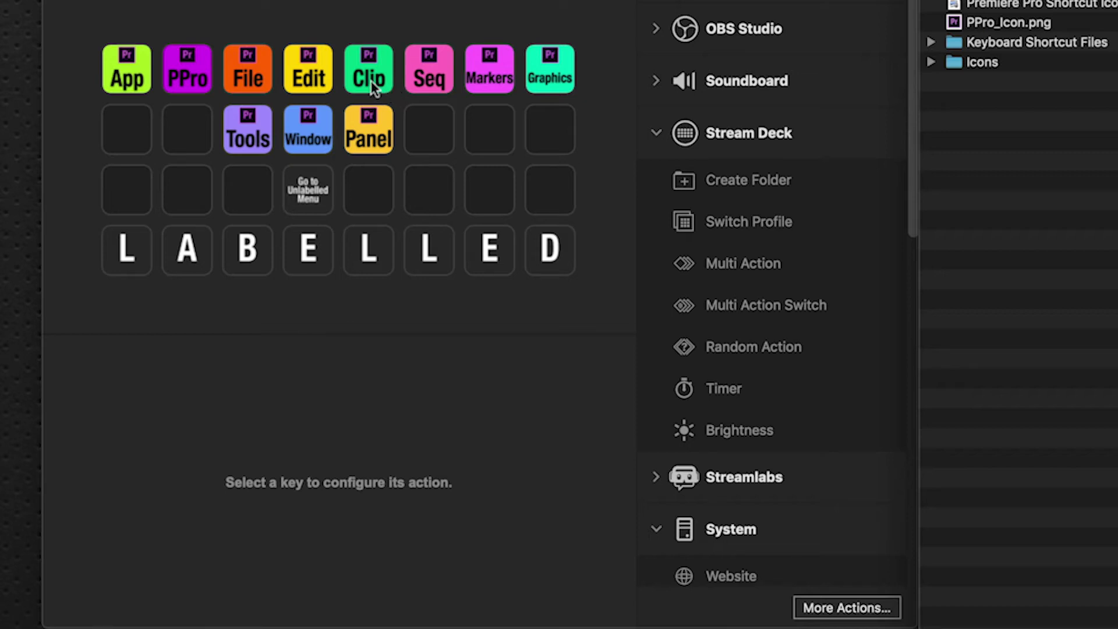
Step: Open the Clip folder and drop a System Hotkey action onto the empty key after Merge Clips
double_click(370, 82)
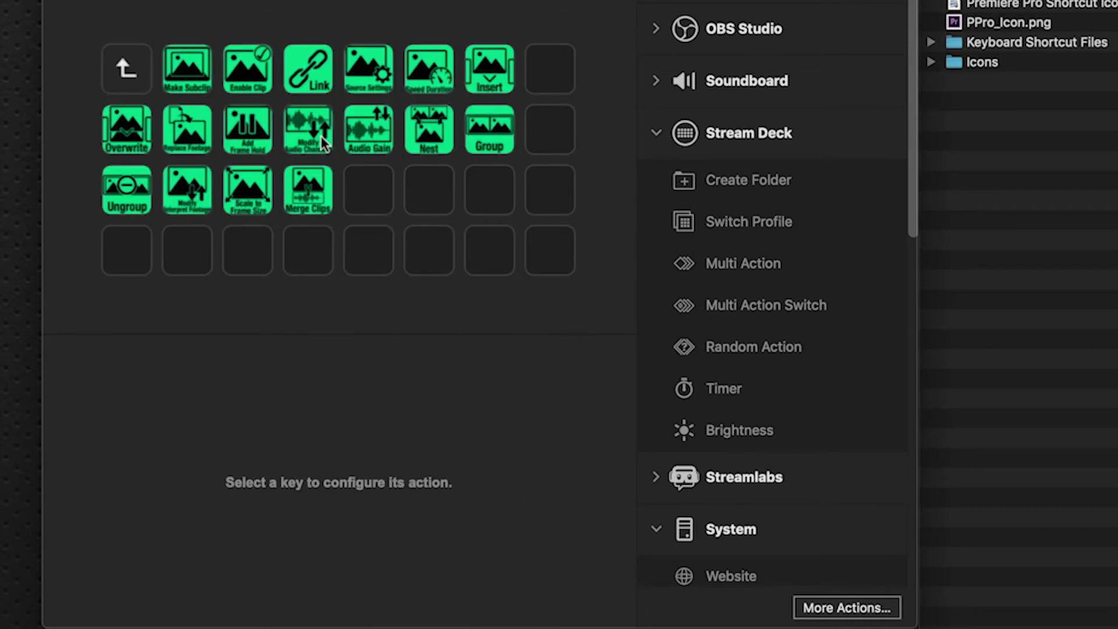
click(387, 198)
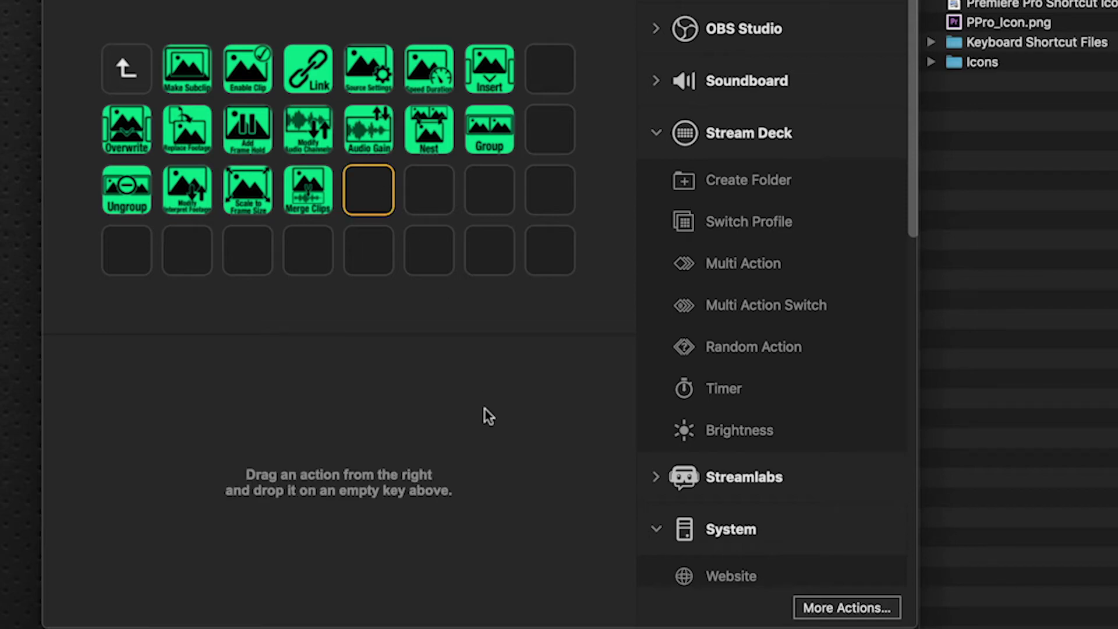
scroll(749, 370, down, 10)
scroll(745, 362, up, 5)
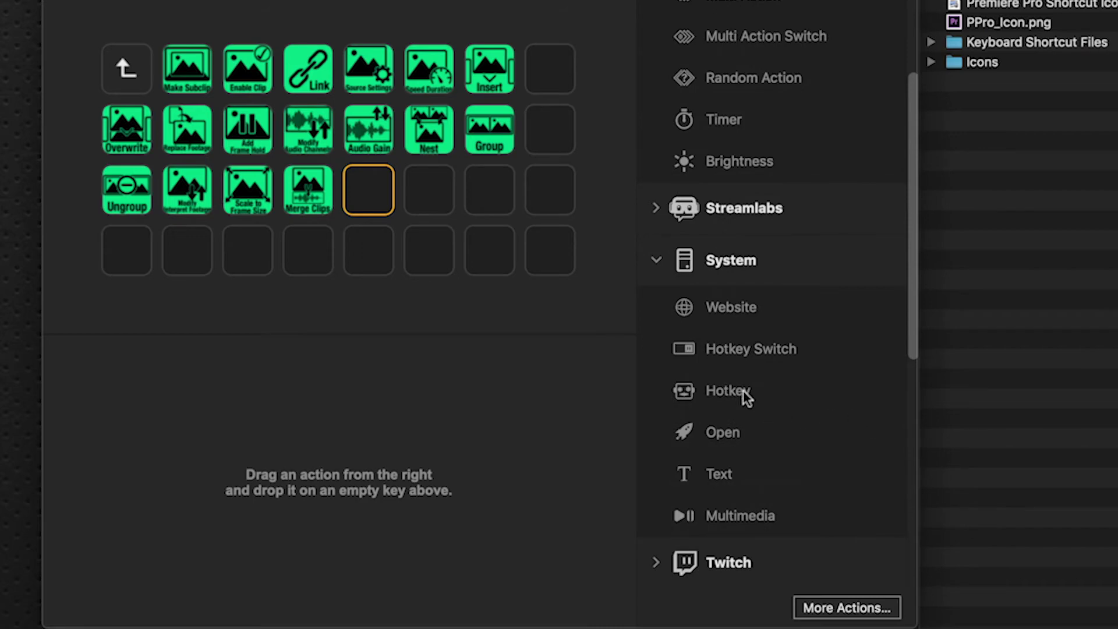
drag(743, 391, 370, 195)
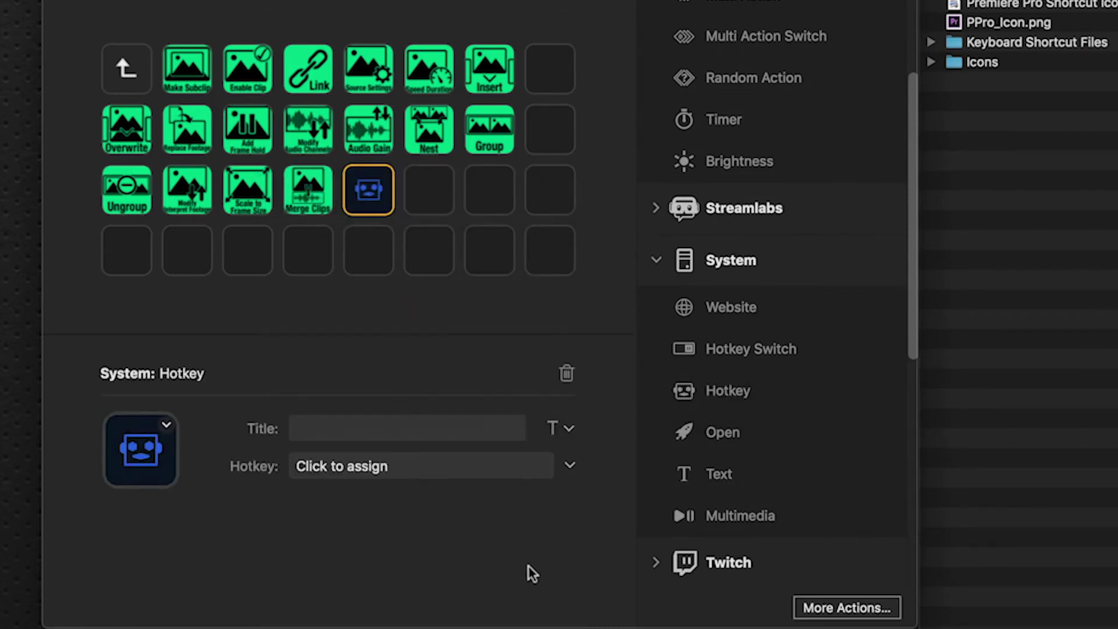
Step: Switch to Premiere Pro and look up the Timecode command under Clip > Modify
key(super+Tab)
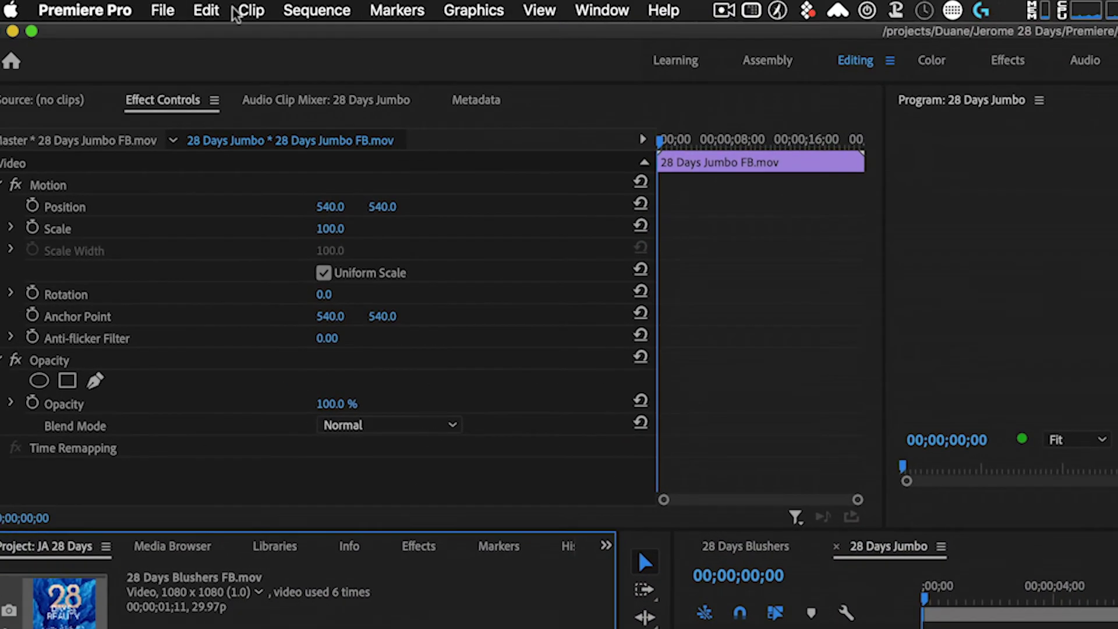
click(251, 11)
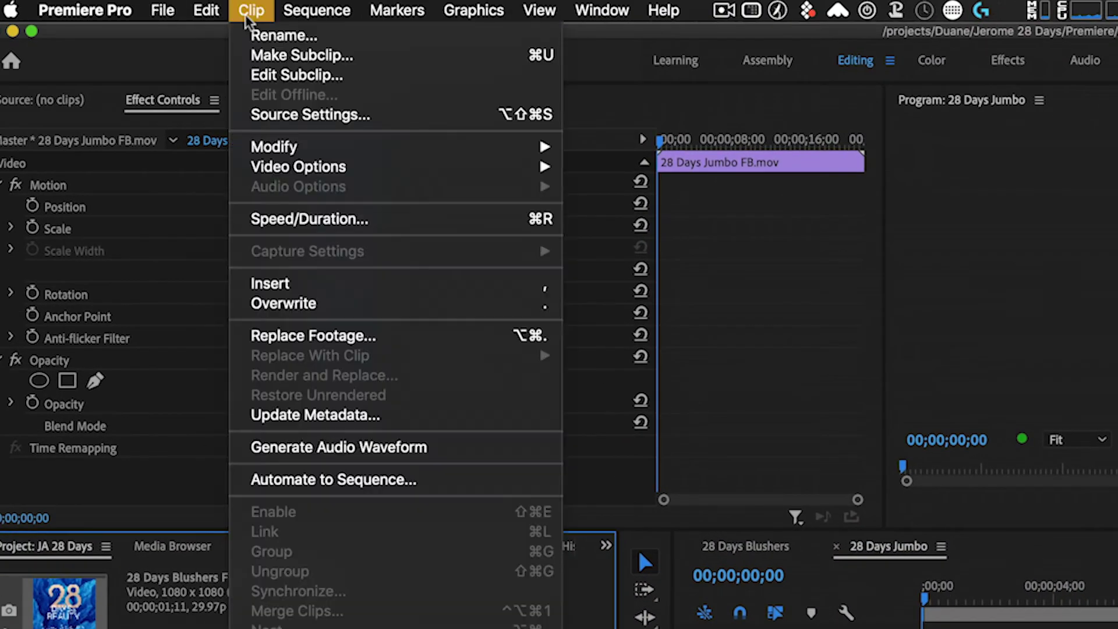
mouse_move(530, 147)
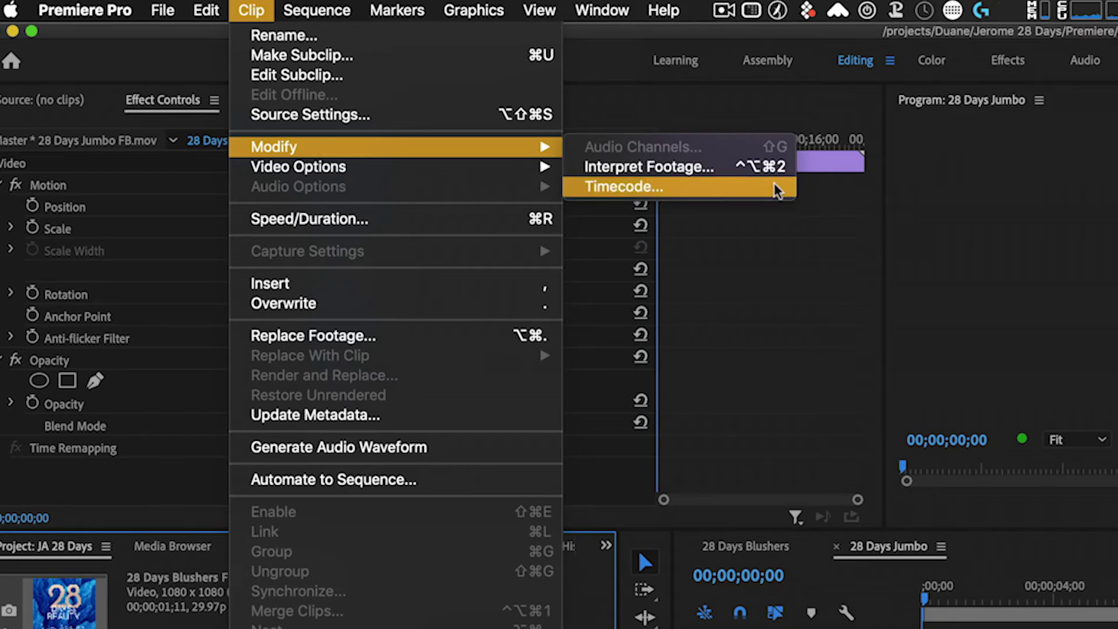
Step: In Keyboard Shortcuts, search 'timecode' and select the Clip > Modify > Timecode... command
mouse_move(107, 5)
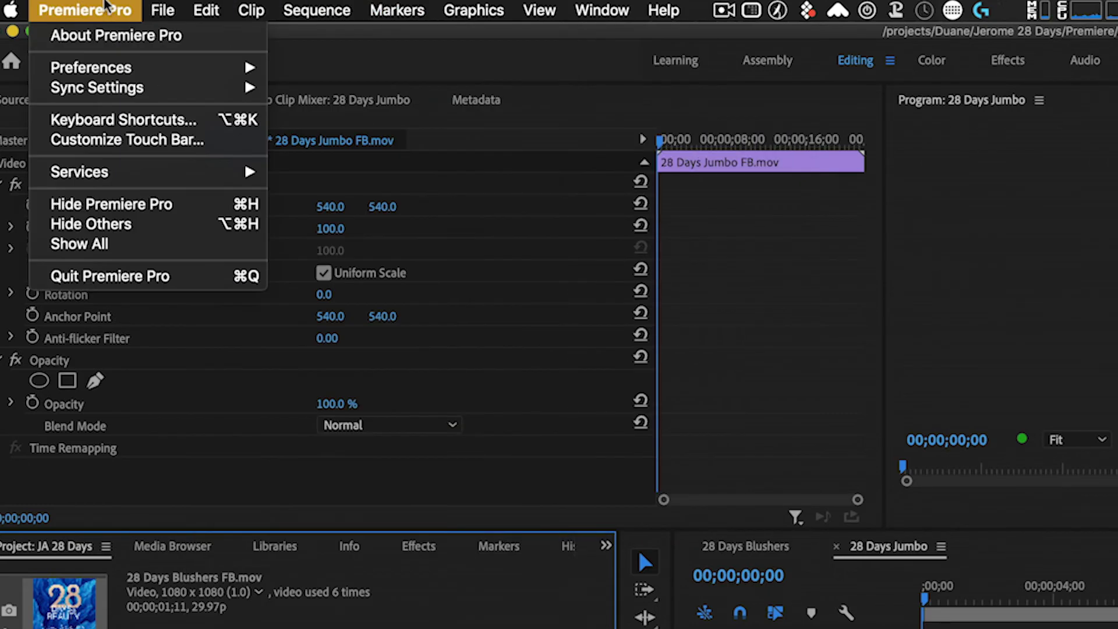
click(134, 119)
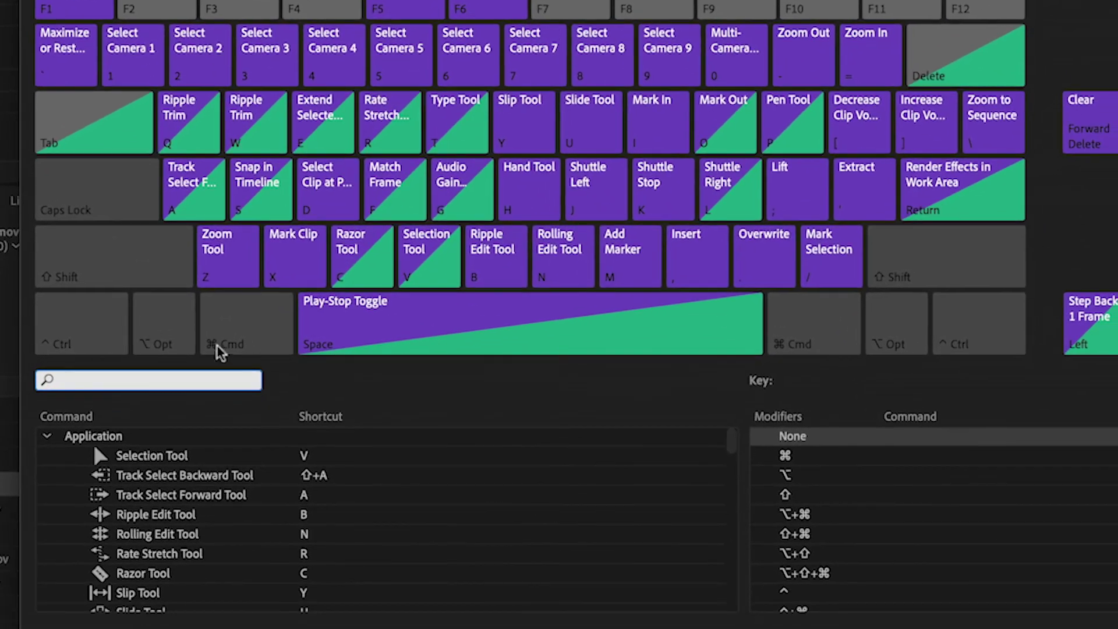
click(114, 381)
text(timecode)
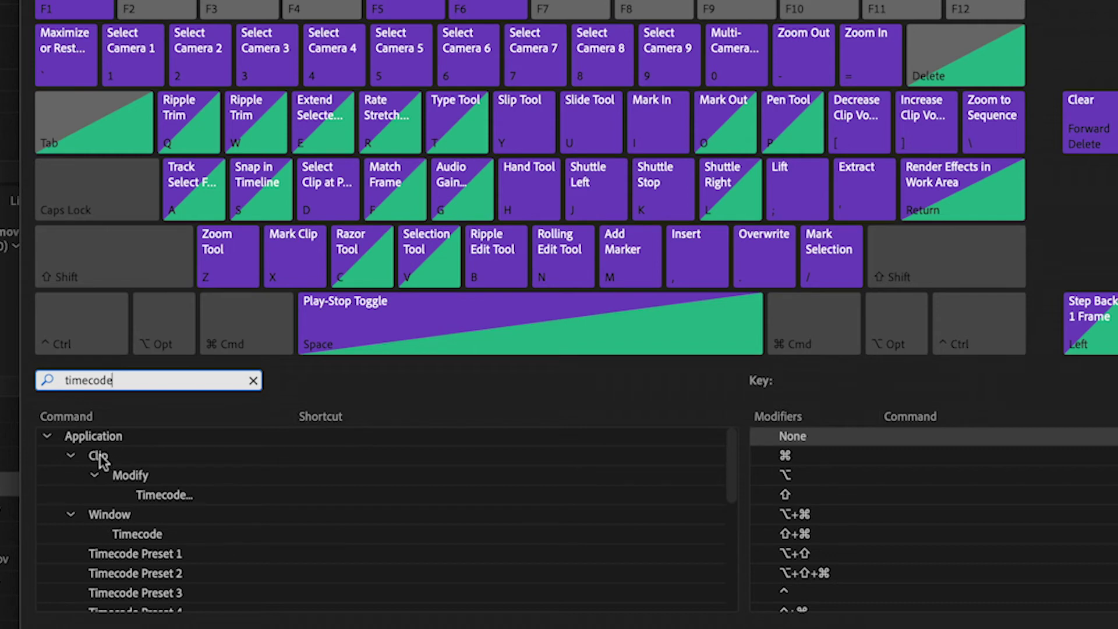
click(324, 496)
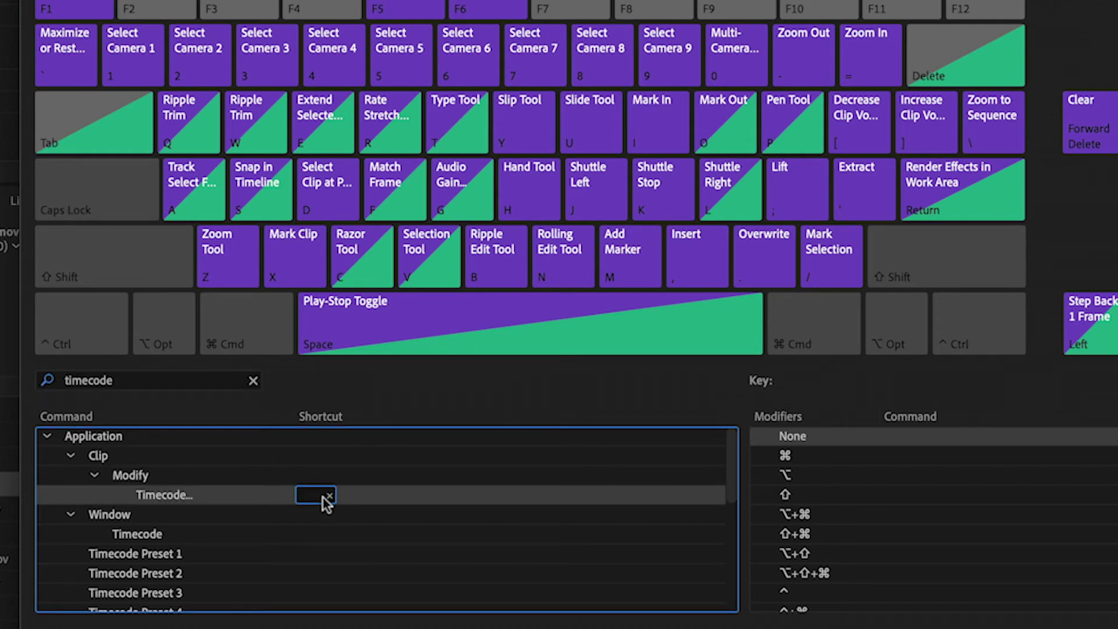
Step: Find a free Option combination, assign ⌥T to Timecode, save, and confirm it in the Clip menu
click(119, 343)
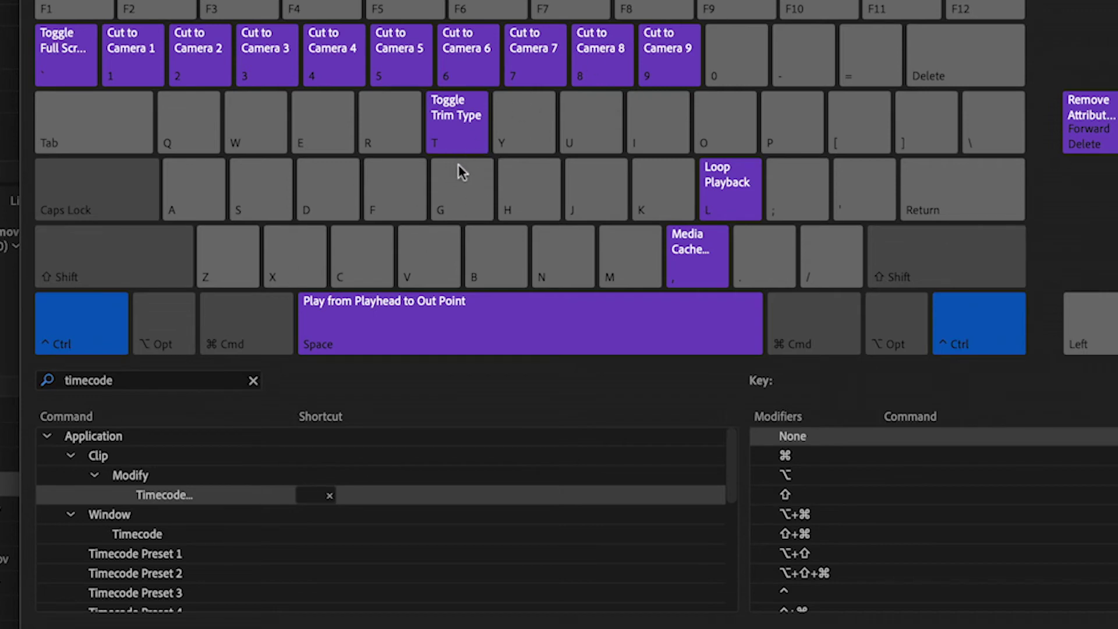
click(156, 329)
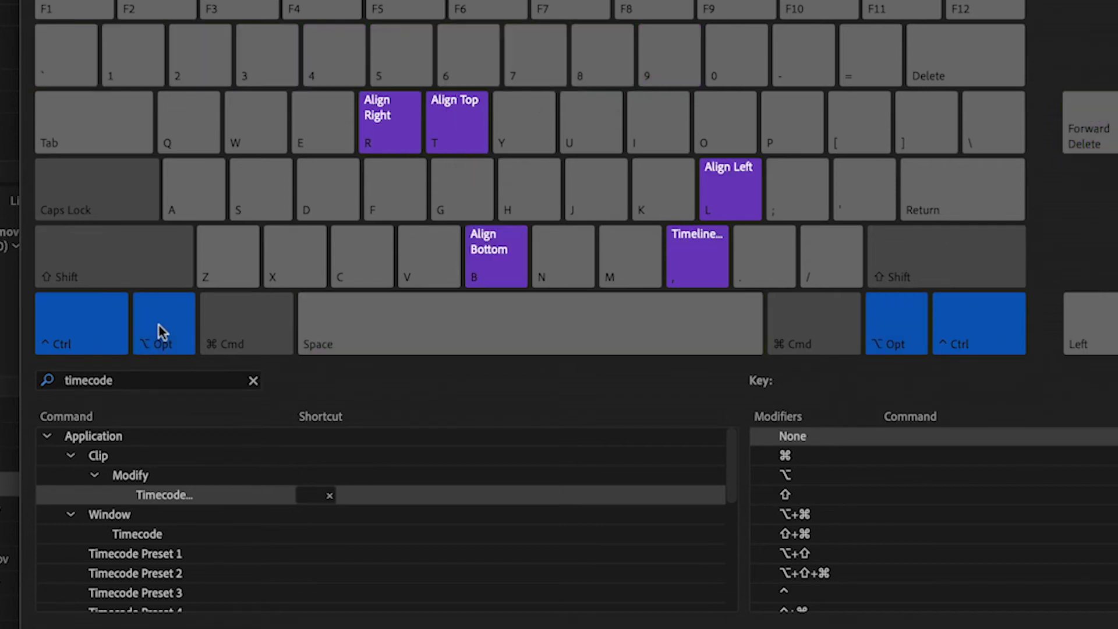
click(109, 335)
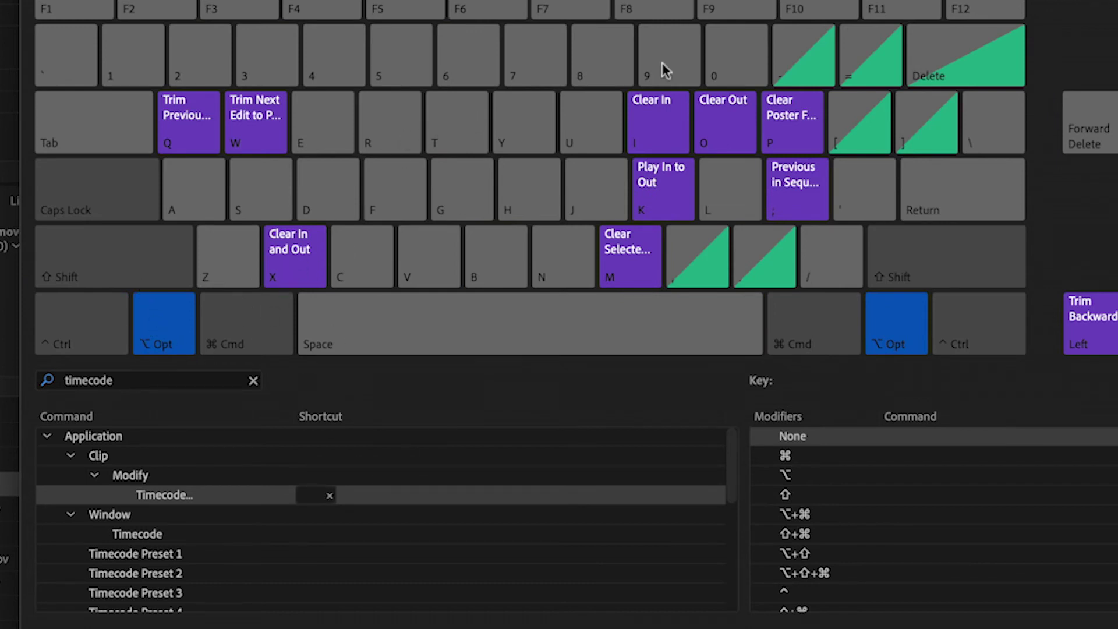
click(307, 496)
key(alt+t)
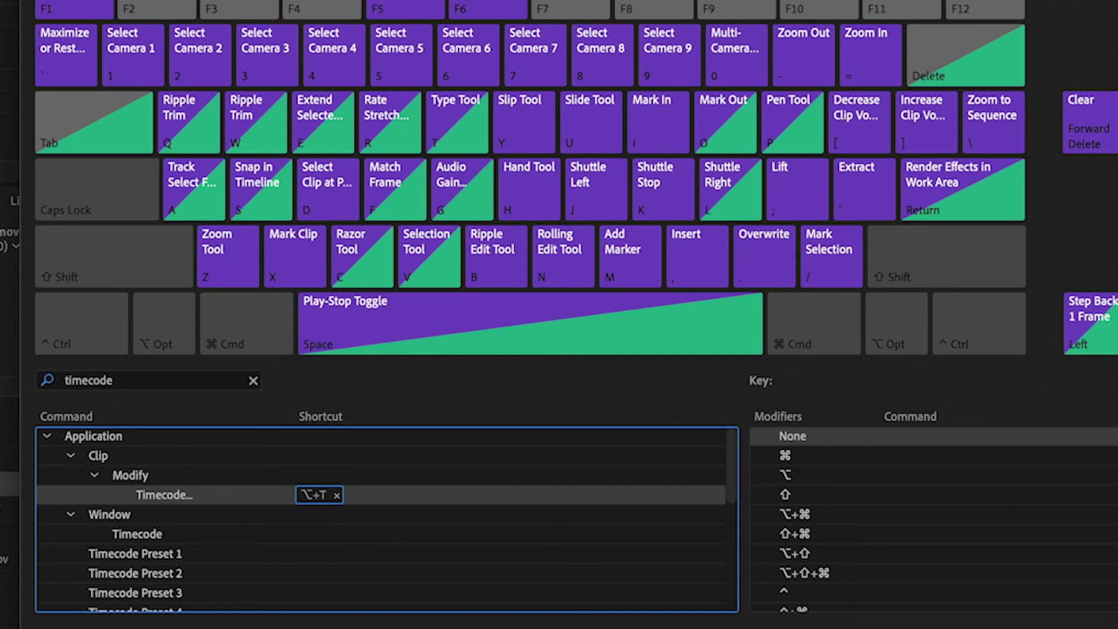
key(Return)
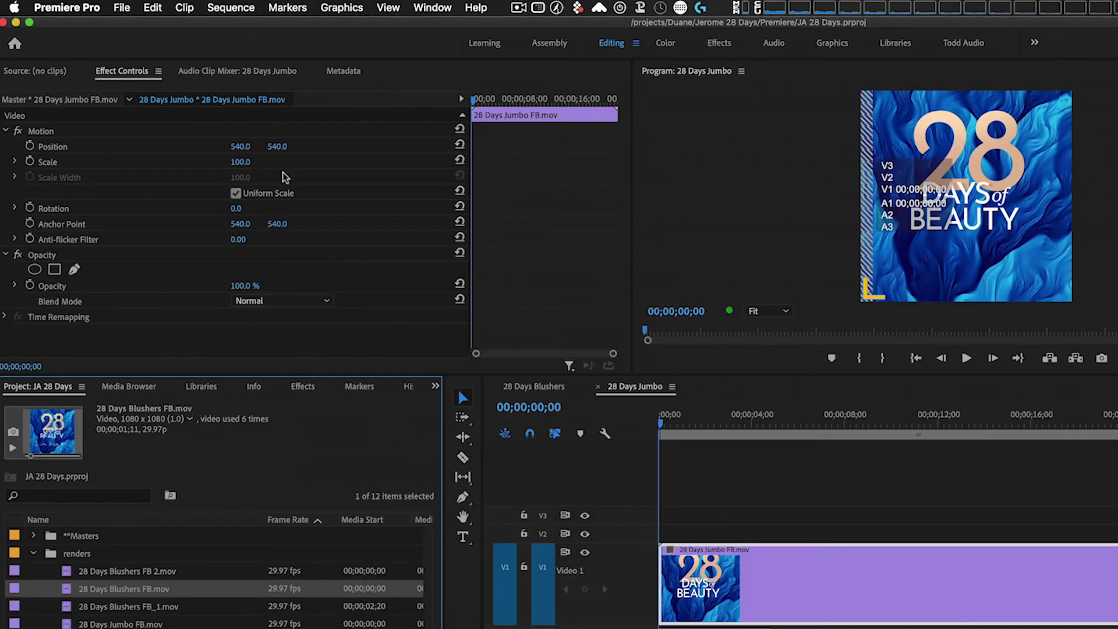
click(185, 7)
mouse_move(215, 103)
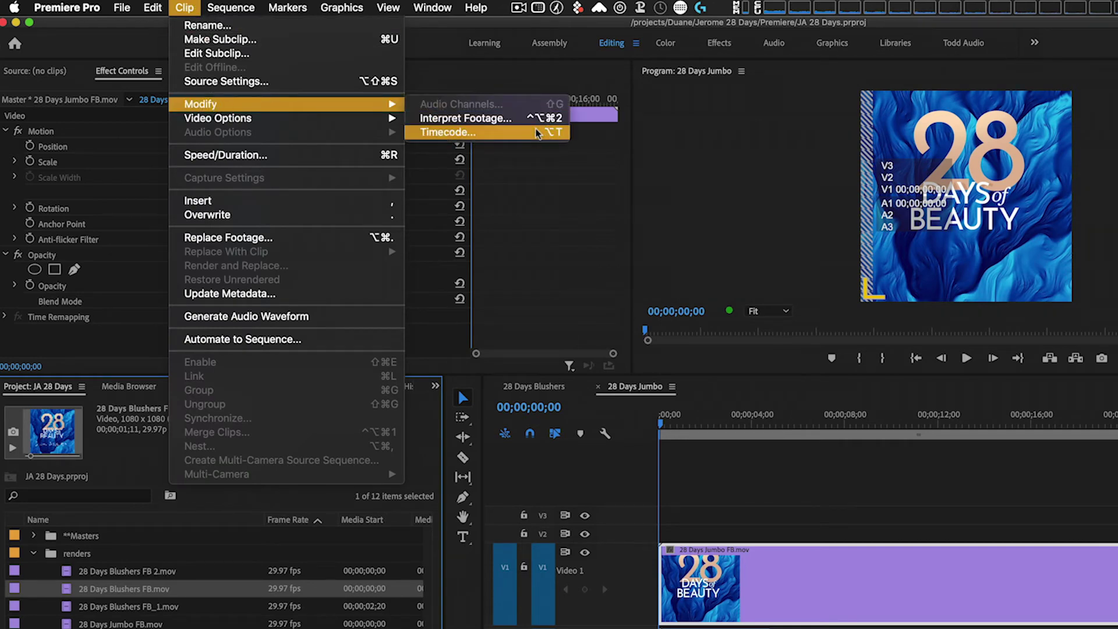
Step: Record ⌥T as the new Stream Deck Hotkey key's shortcut
click(603, 211)
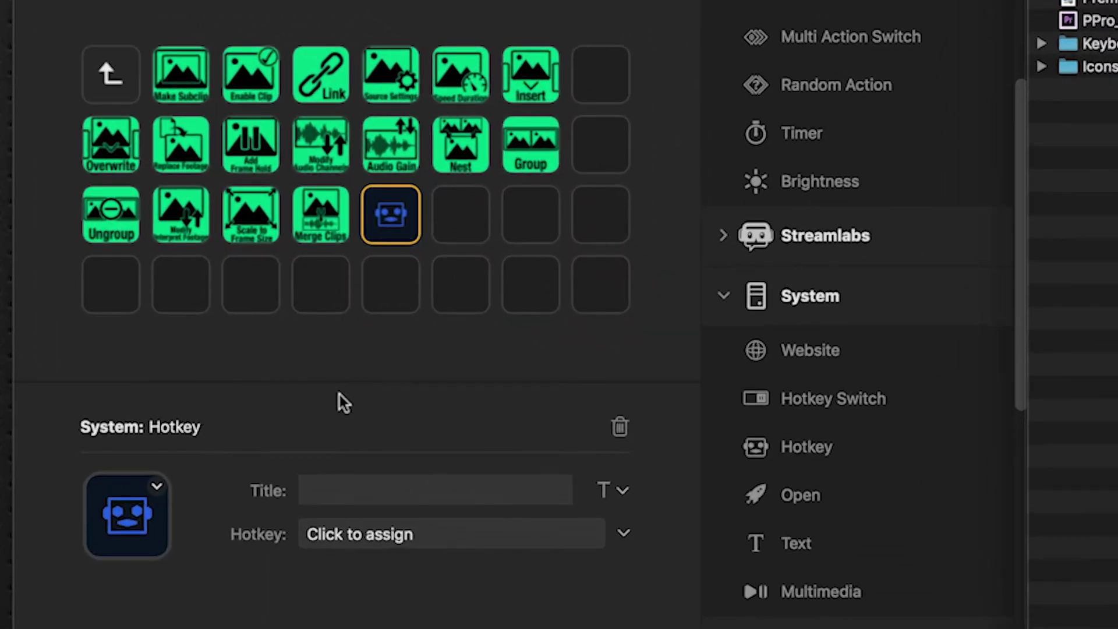
click(344, 376)
click(399, 225)
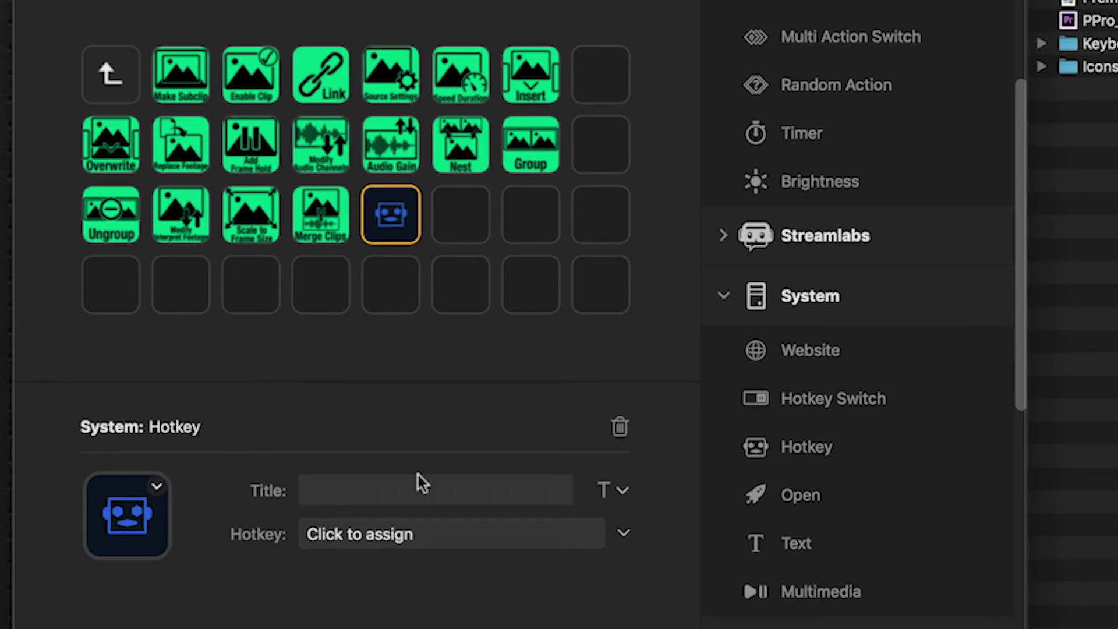
click(354, 539)
key(alt+t)
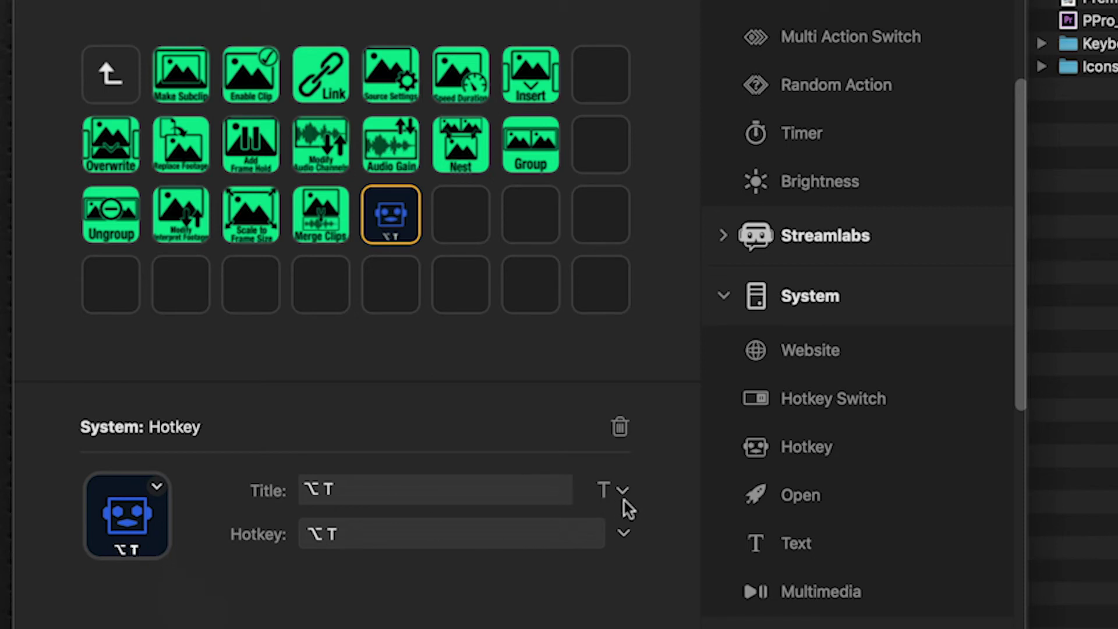
Step: Hide the key's title on its face and rename it to 'Modify Timecode'
drag(376, 493, 212, 482)
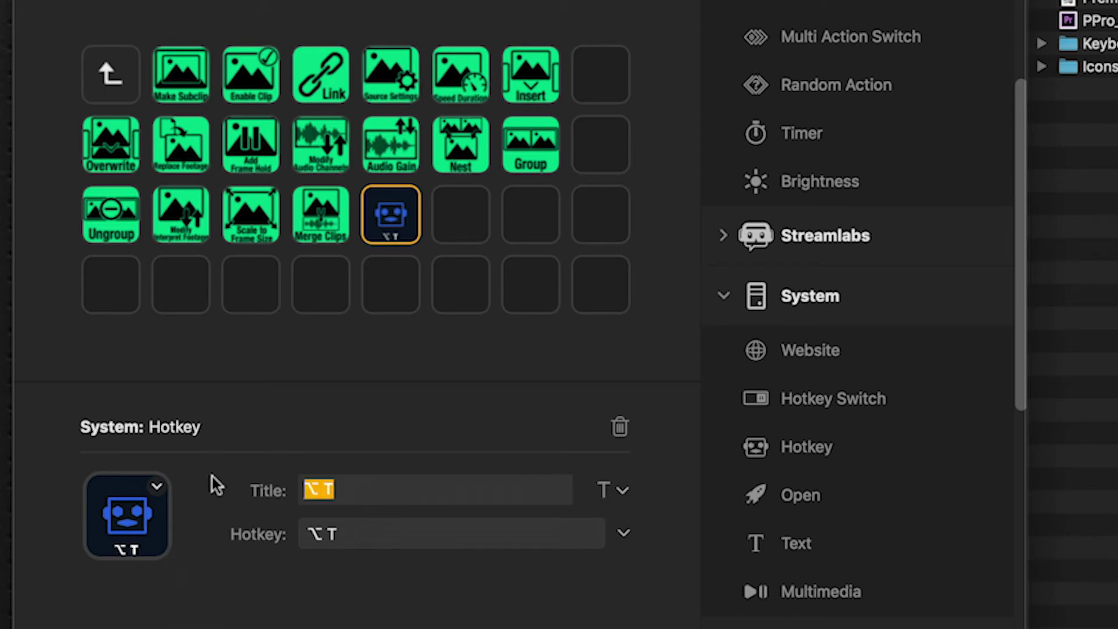
click(619, 496)
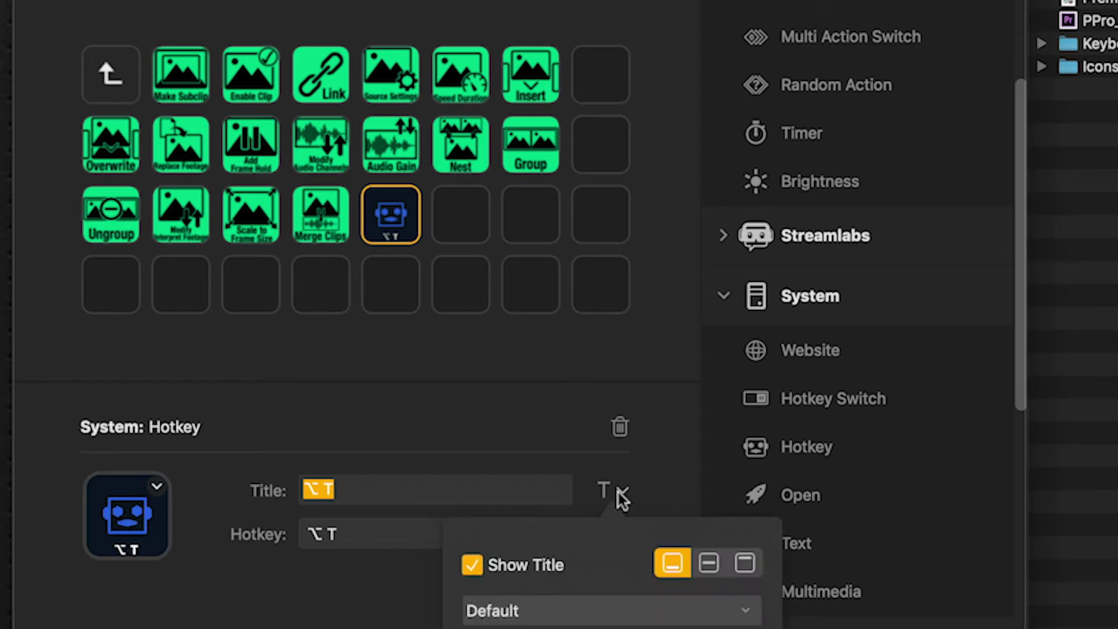
click(475, 566)
click(375, 494)
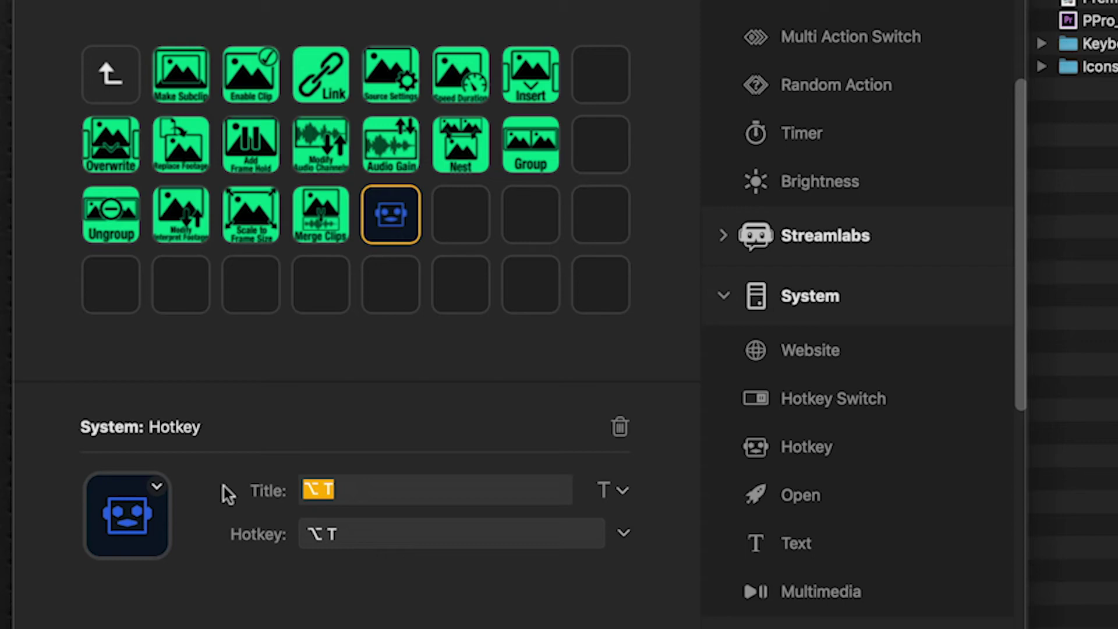
text(Modify )
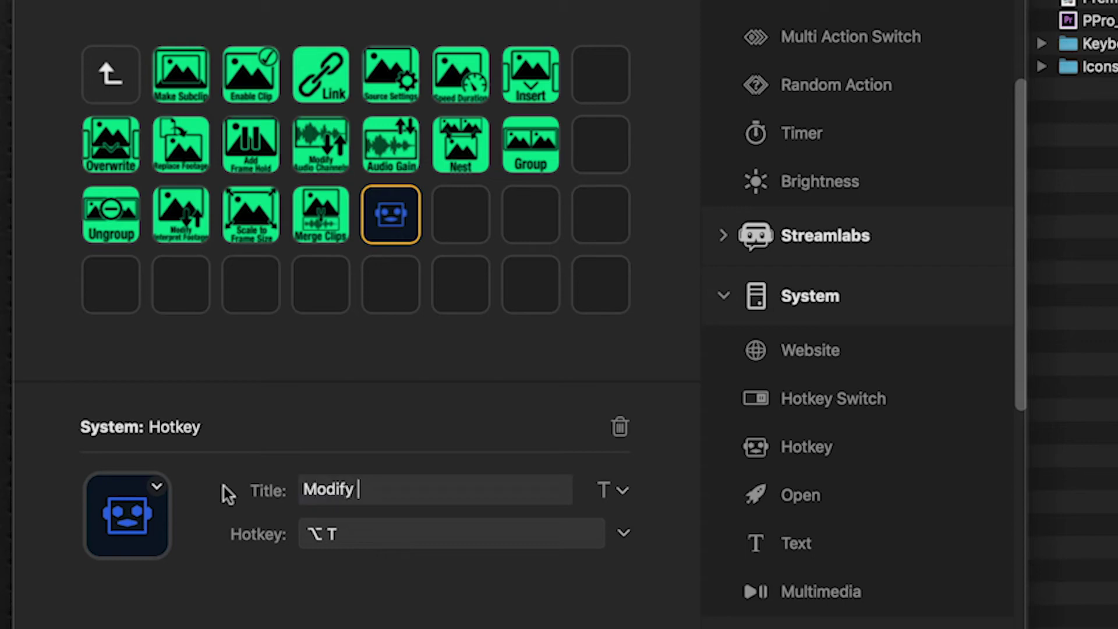
text(Timecode)
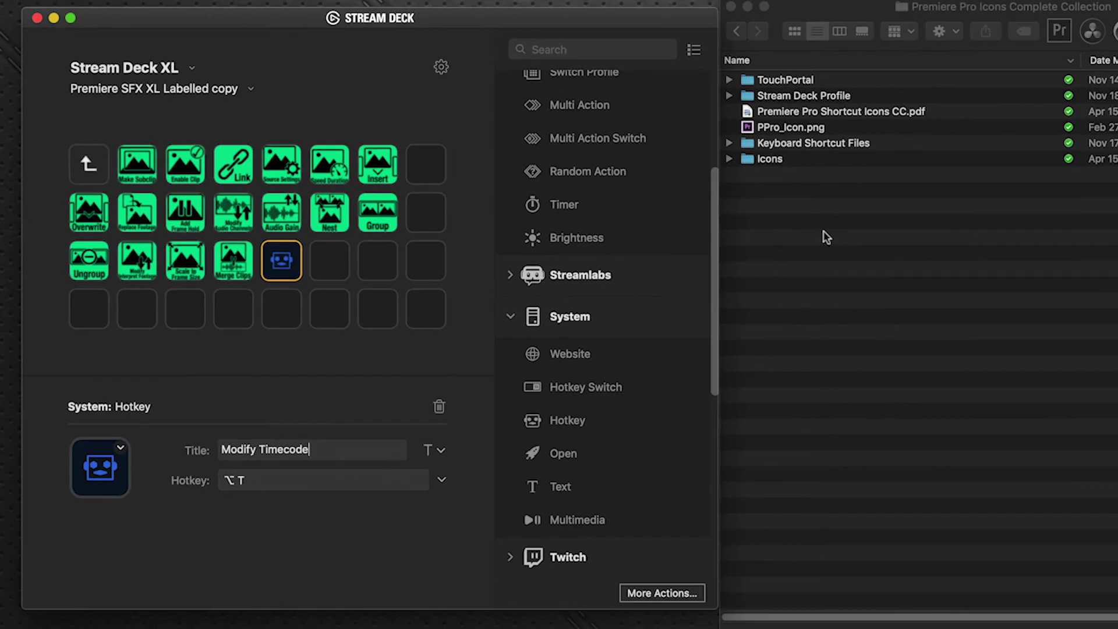
Step: Drag Modify_Timecode.png from Finder's Icons > Labelled > PP_Icons_Color_Labelled > Clip folder onto the key's icon
click(815, 221)
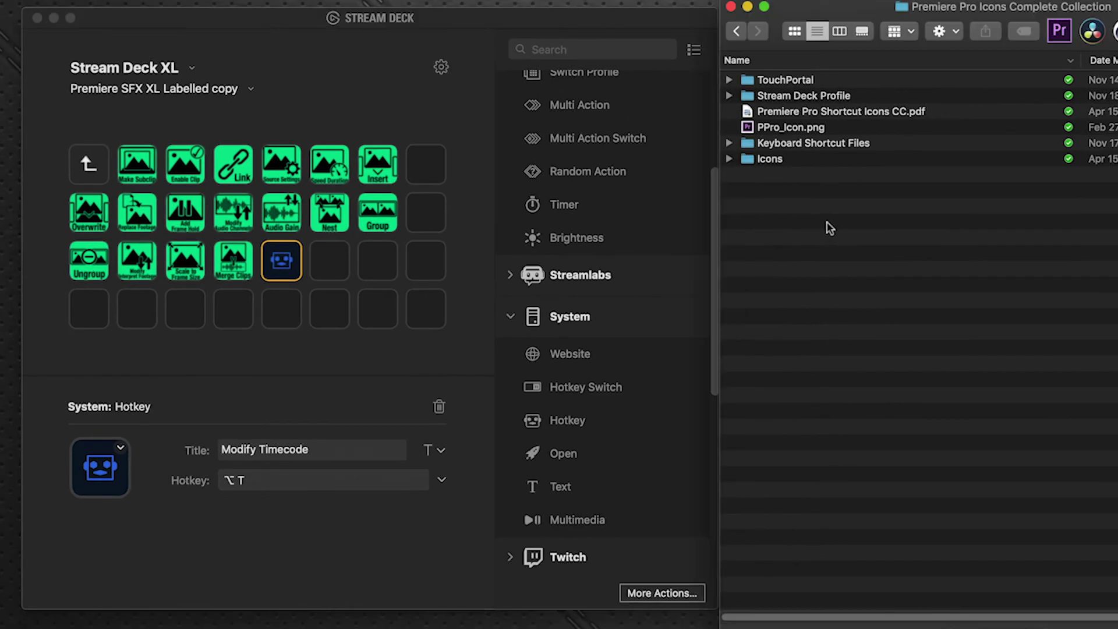
click(728, 159)
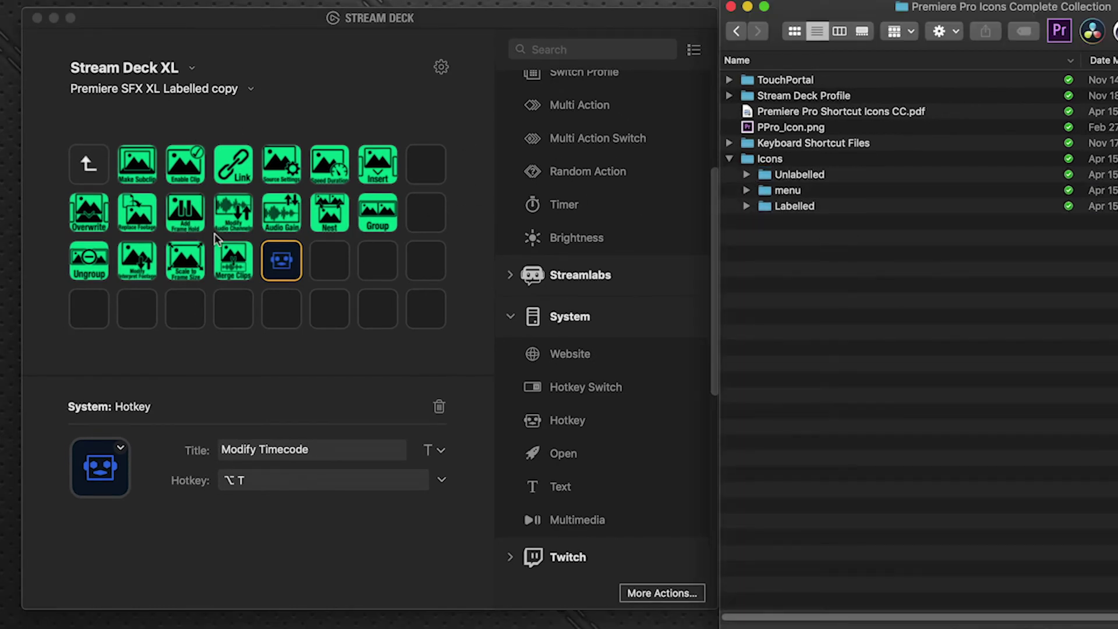
click(747, 206)
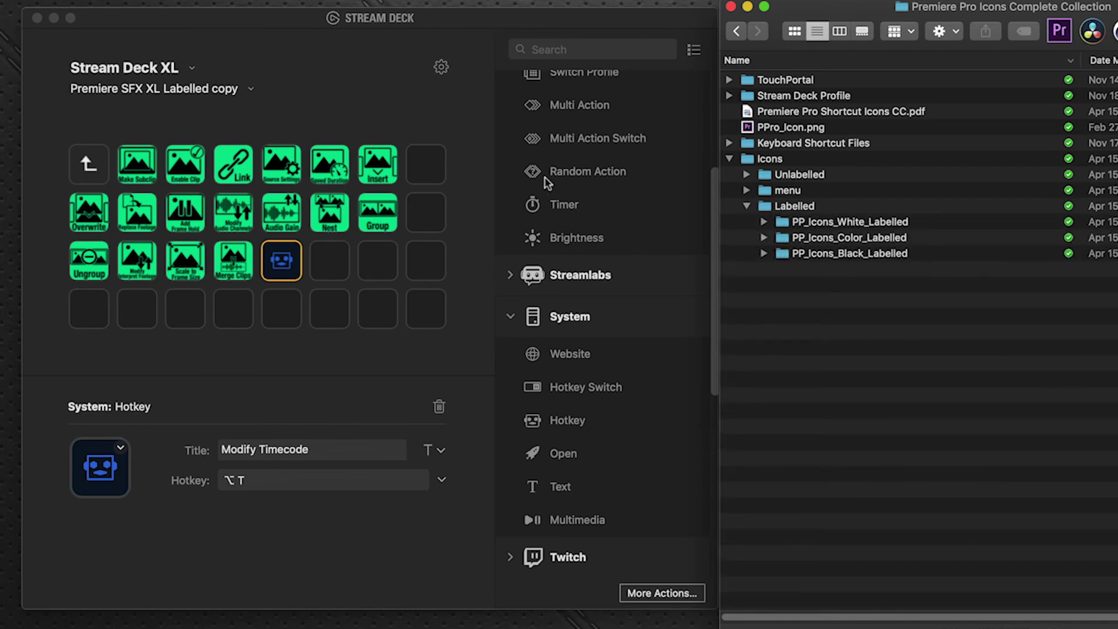
click(764, 238)
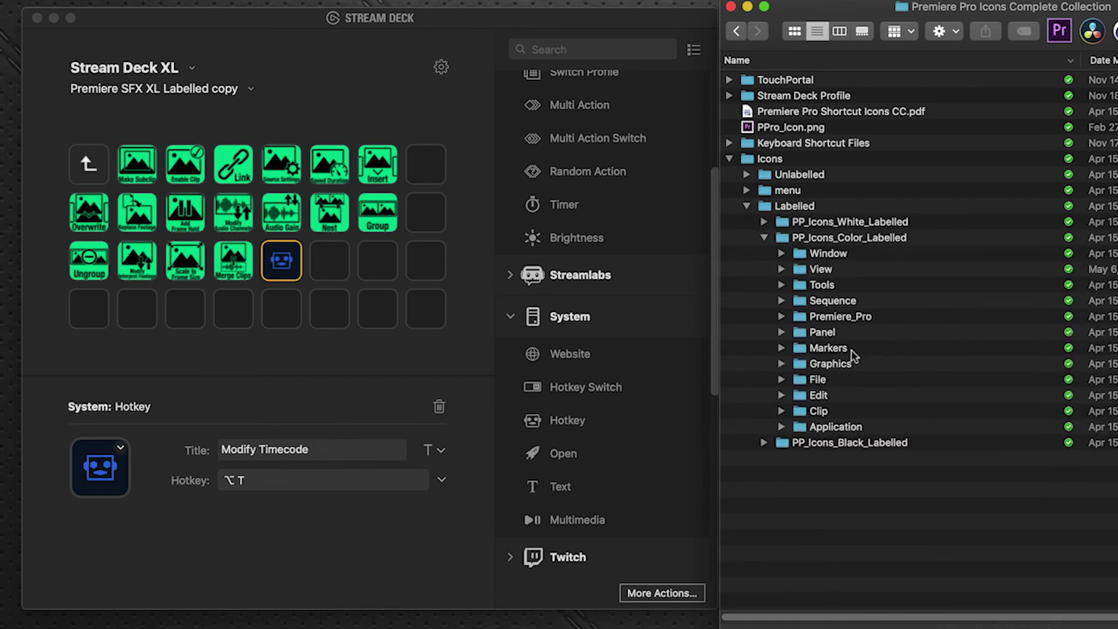
click(781, 411)
scroll(955, 341, down, 6)
scroll(904, 424, down, 2)
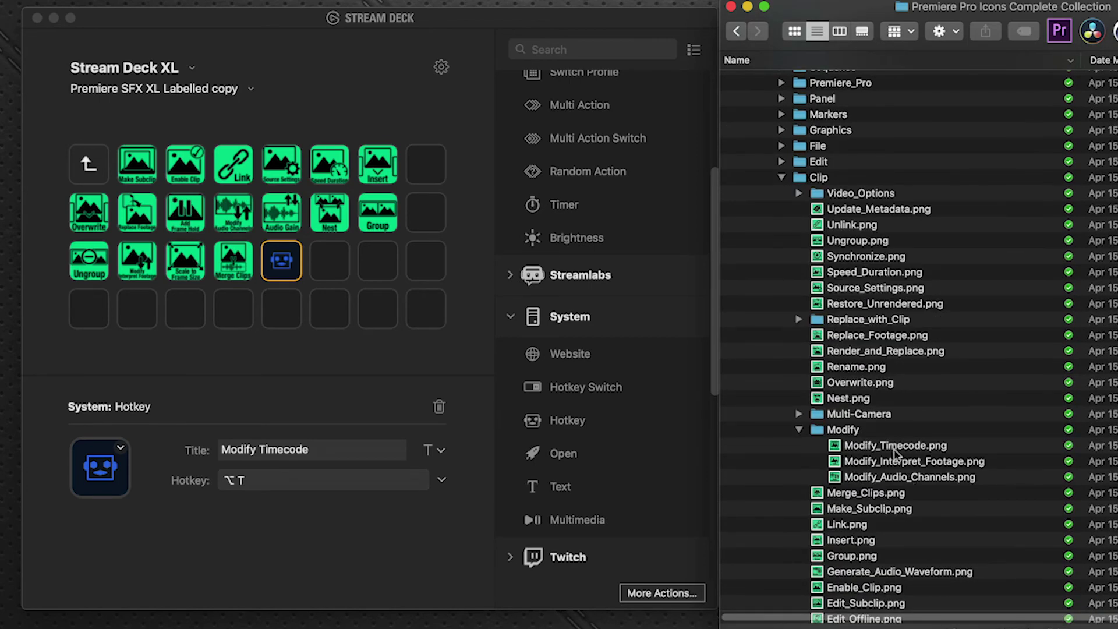
drag(894, 451, 124, 464)
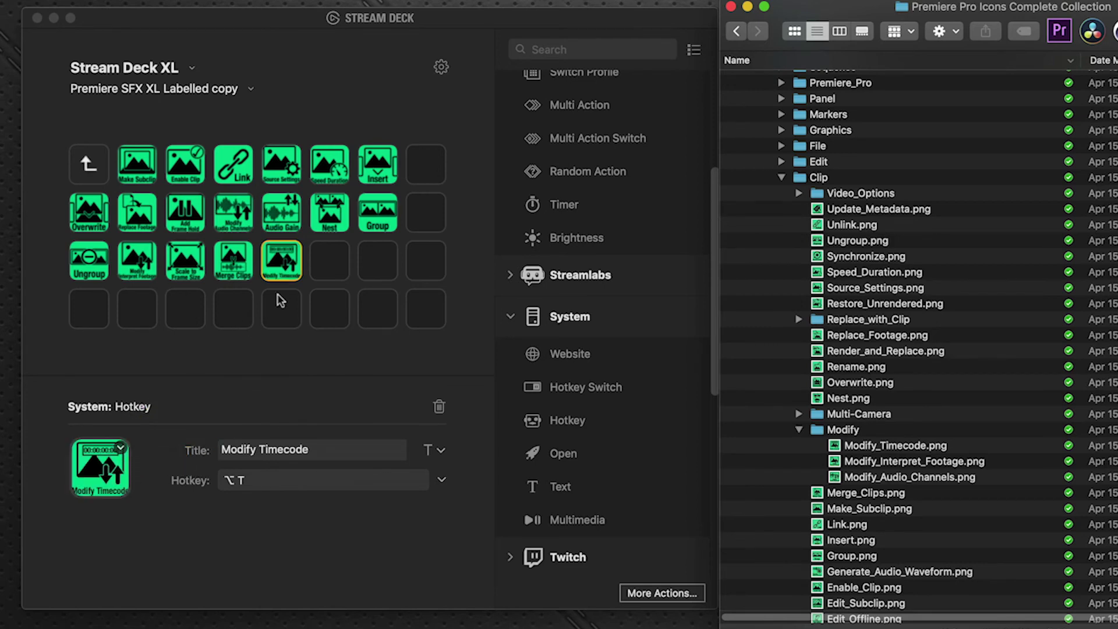
key(super+Tab)
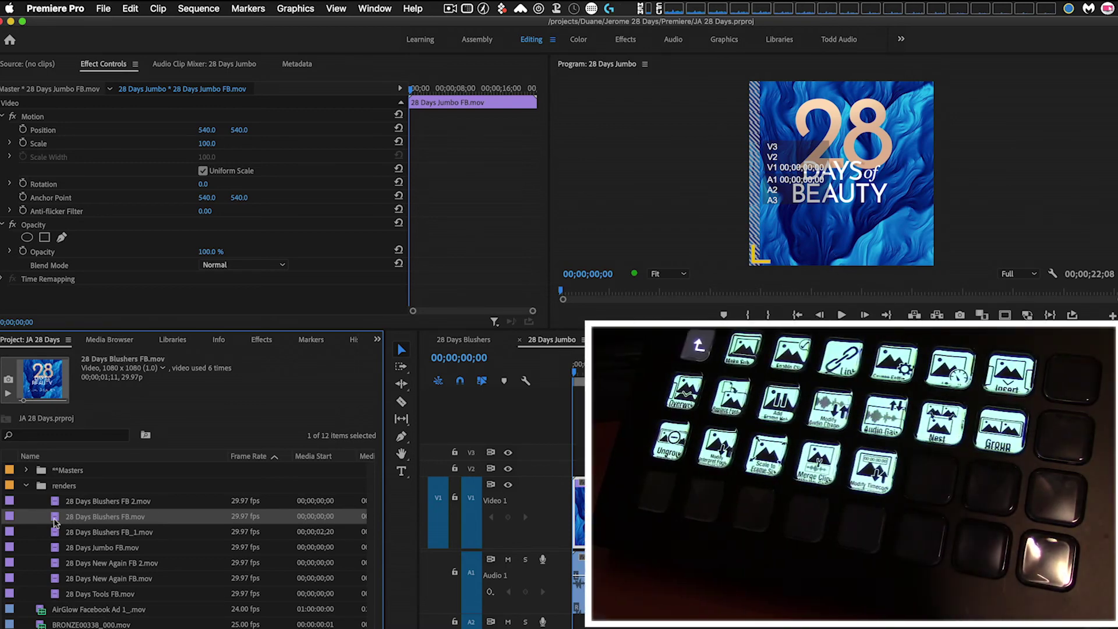
key(ctrl+shift+t)
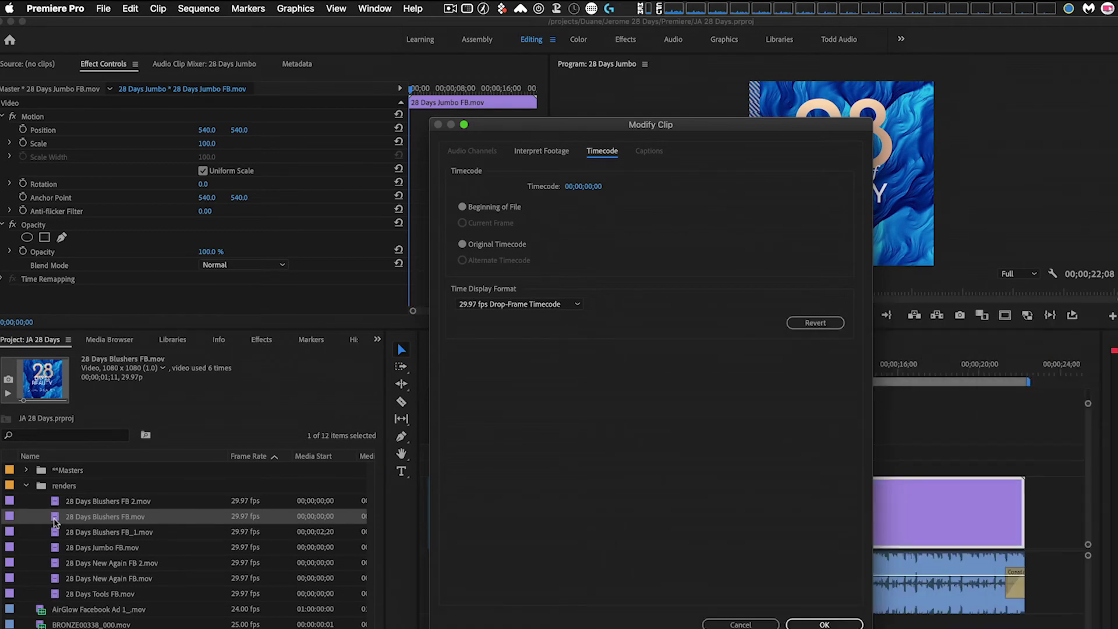
click(720, 624)
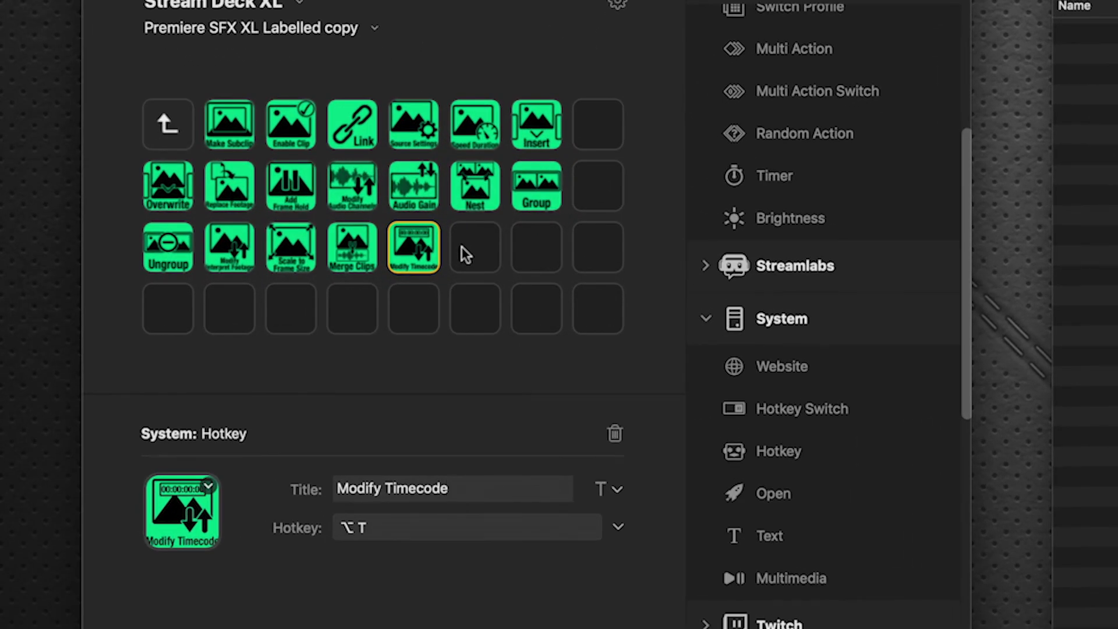
Step: Add a Create Folder key at the end of row three on the main page and open it
click(163, 126)
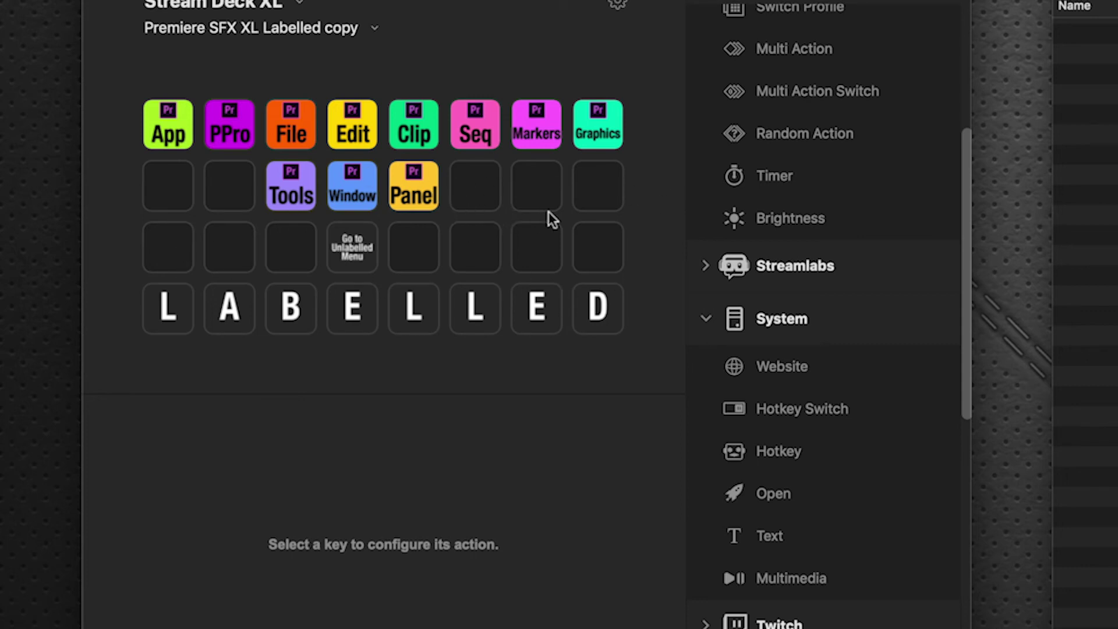
click(617, 257)
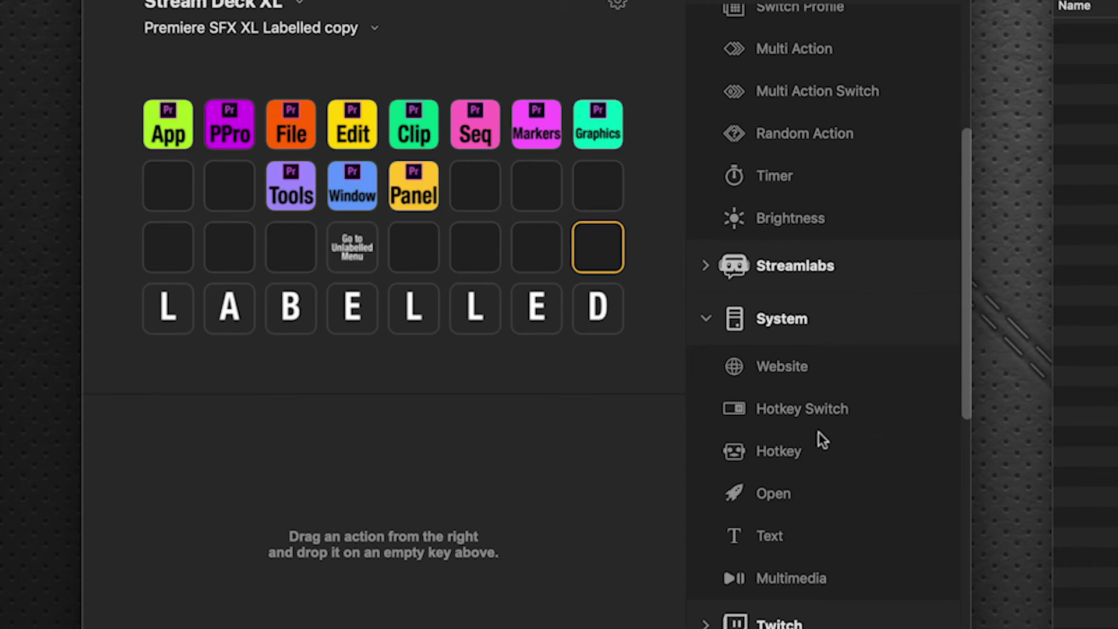
scroll(819, 439, up, 5)
drag(814, 236, 612, 257)
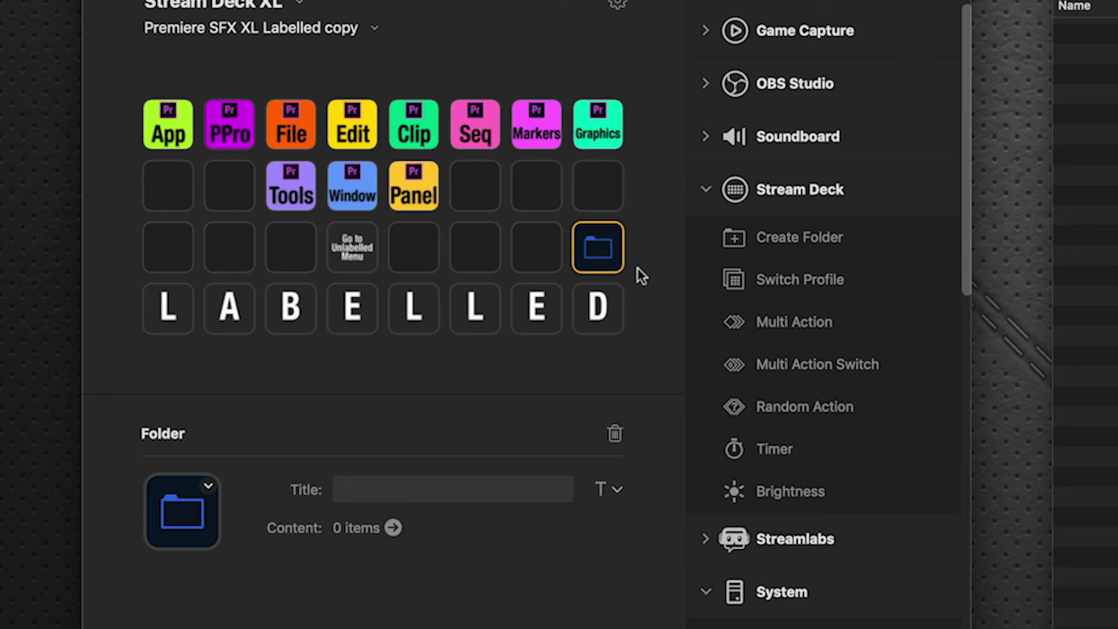
double_click(606, 254)
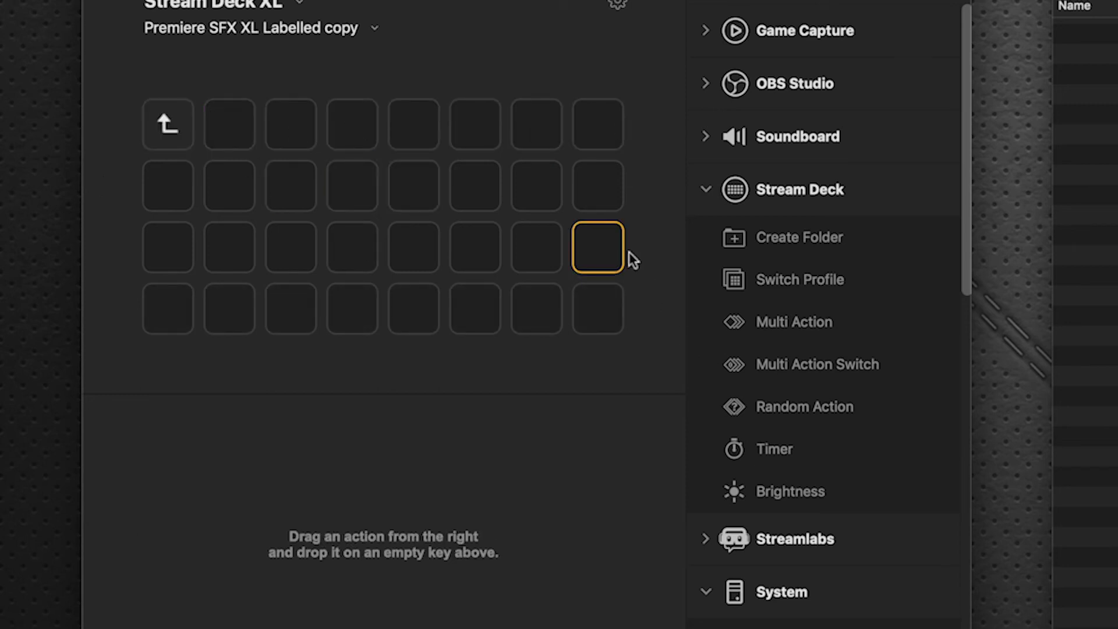
click(233, 125)
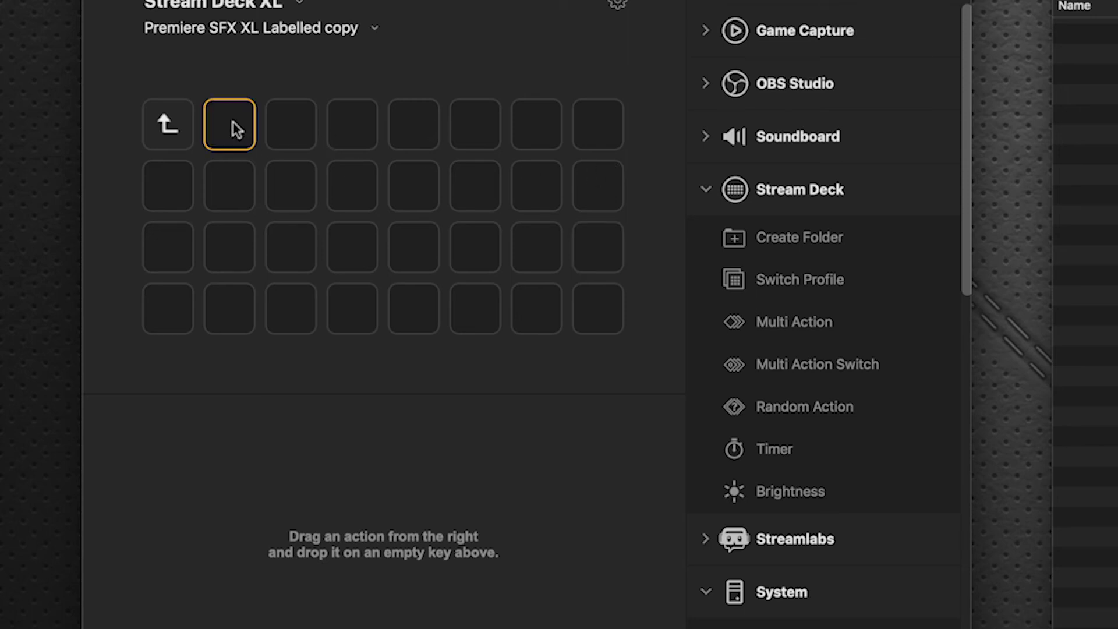
Step: Copy the Modify Timecode key from the Clip folder and paste it into the new custom folder
double_click(175, 125)
double_click(400, 116)
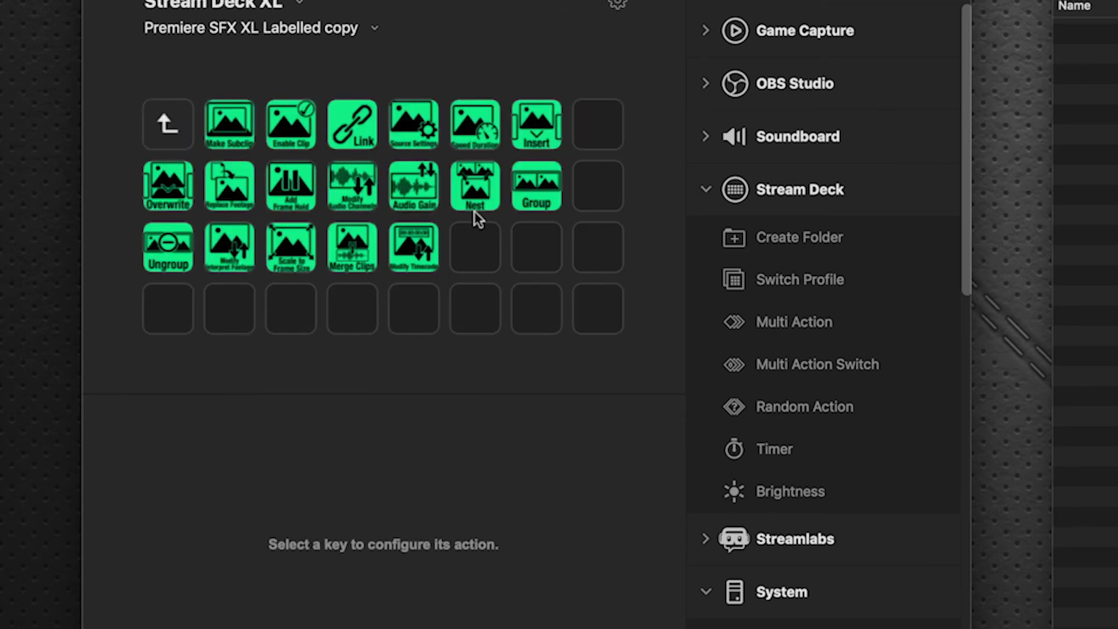
click(415, 247)
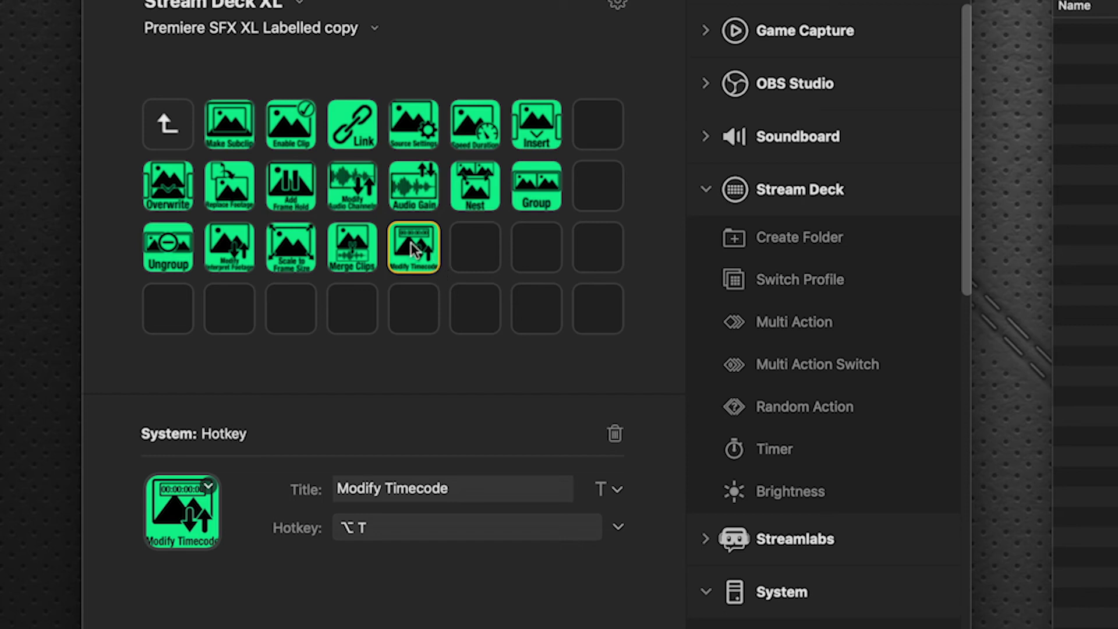
right_click(413, 250)
click(469, 260)
click(169, 124)
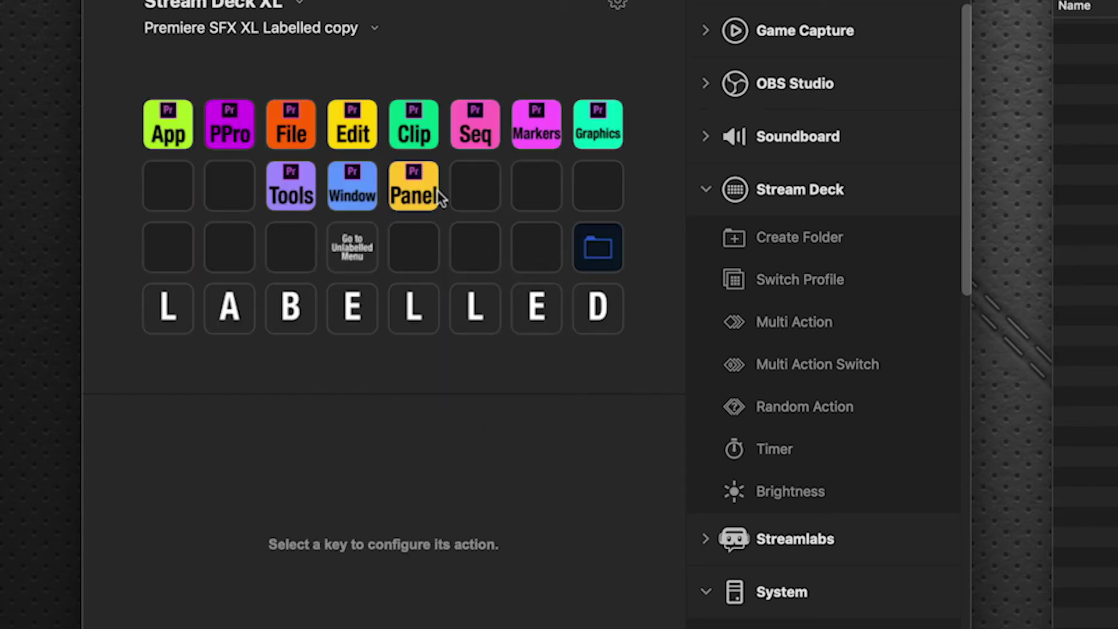
double_click(581, 250)
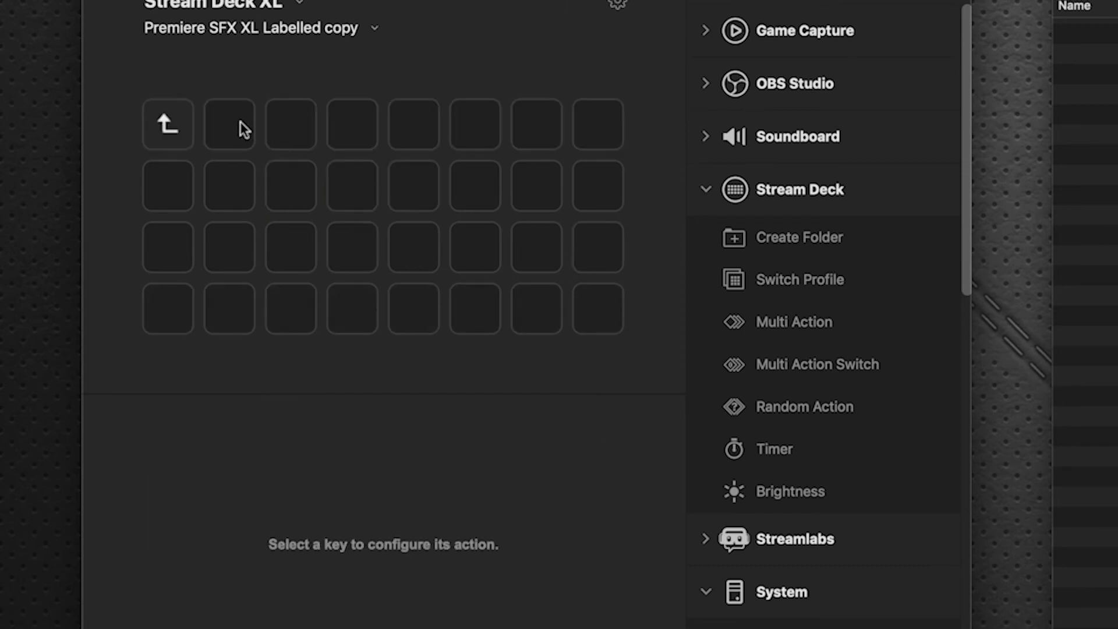
right_click(240, 121)
click(319, 139)
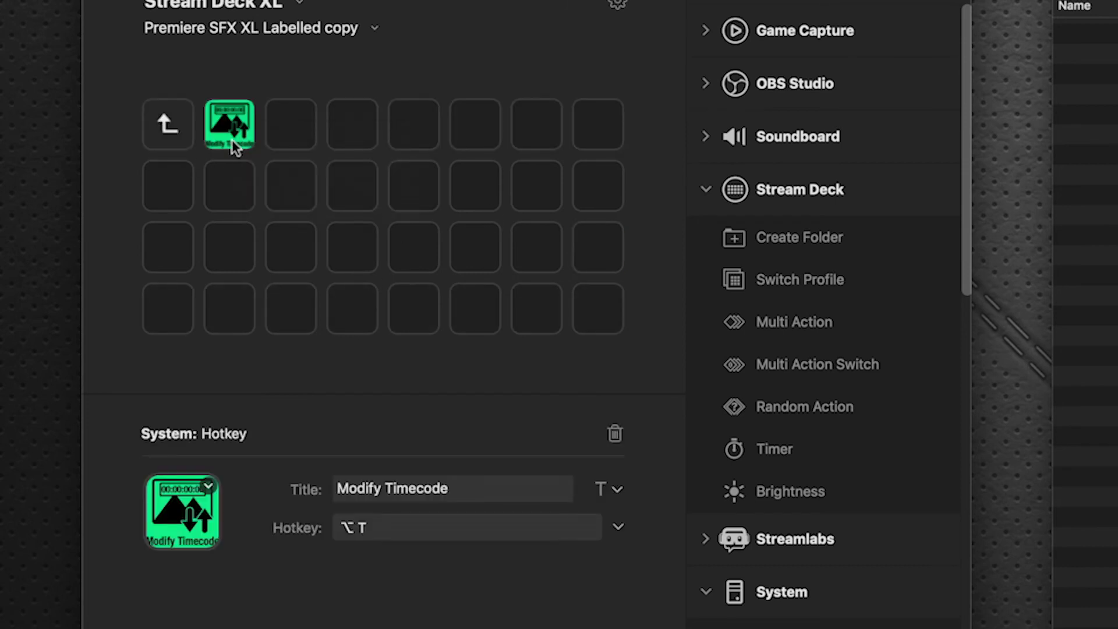
Step: Compare the Snap key's settings in the Seq folder with the custom folder's Snap key
click(169, 124)
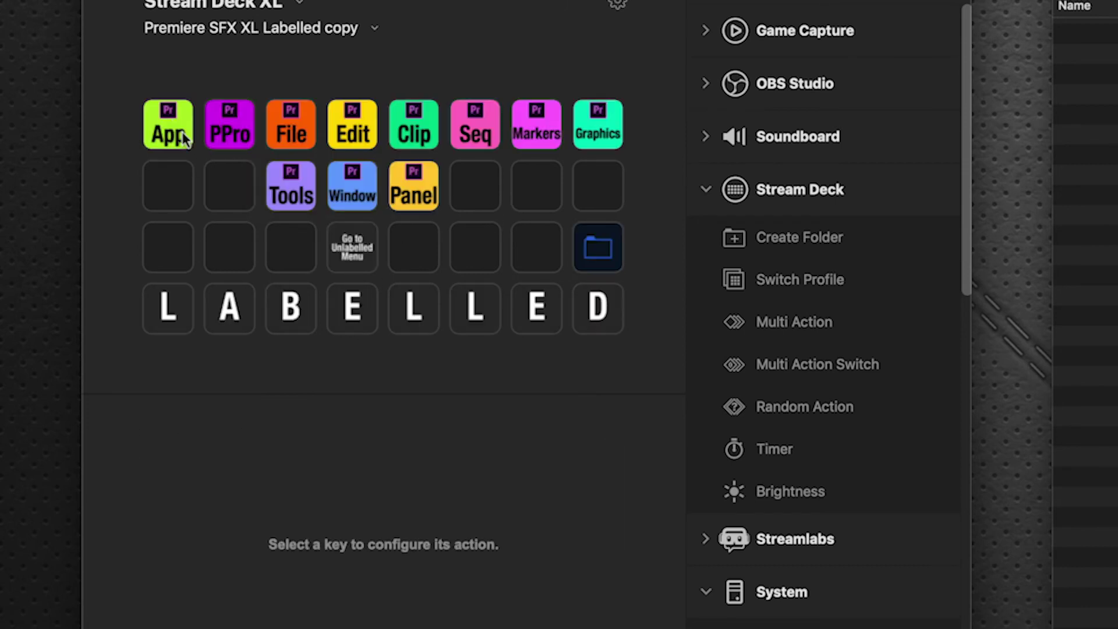
double_click(470, 135)
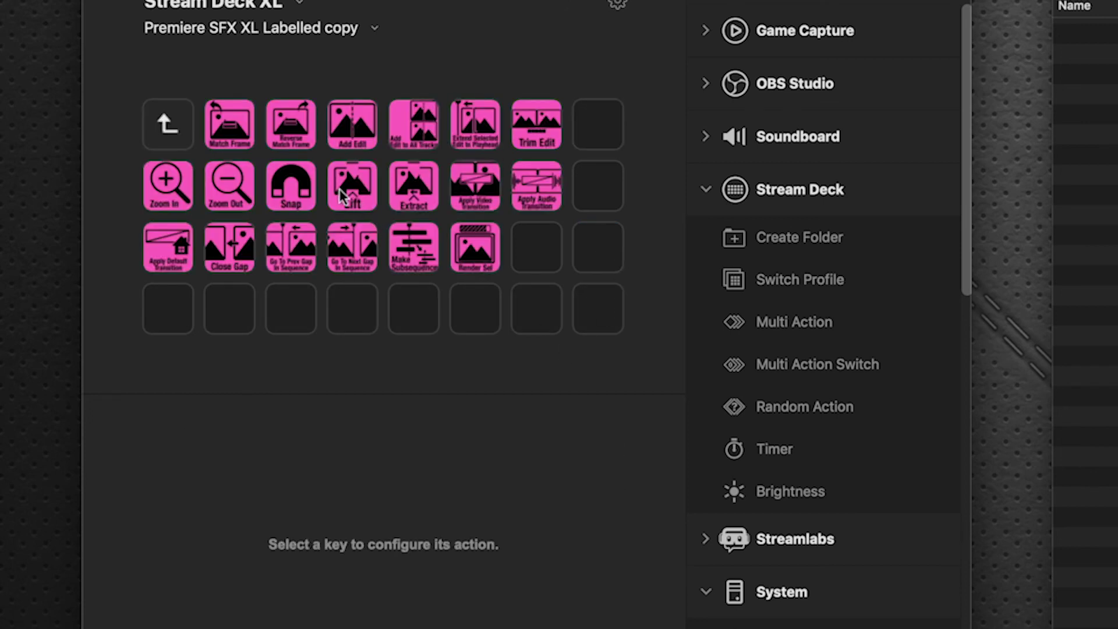
click(308, 192)
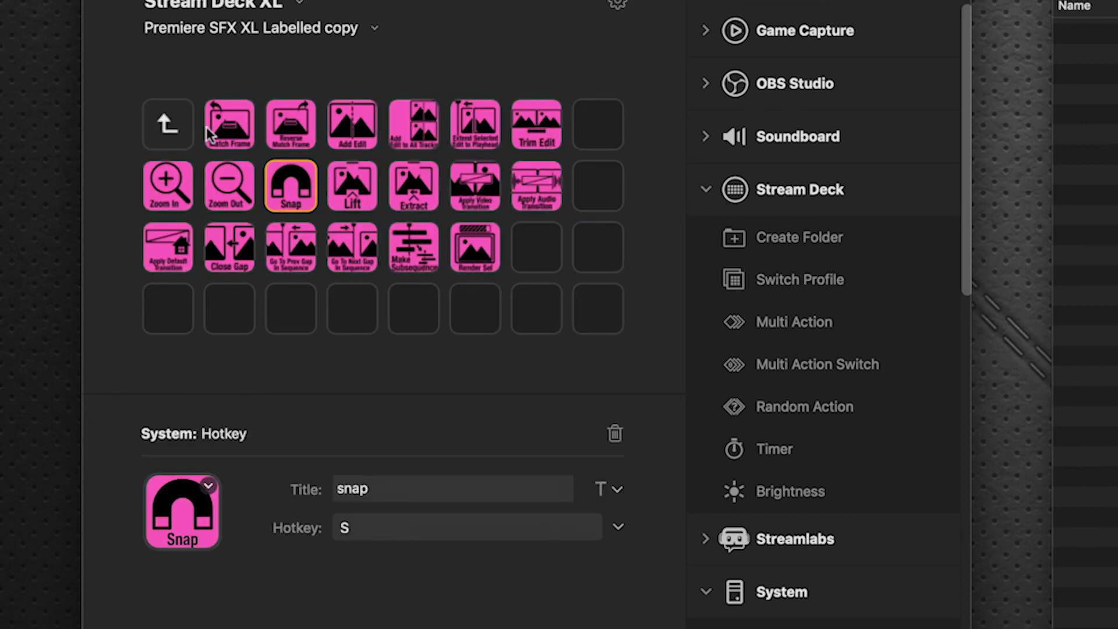
click(183, 121)
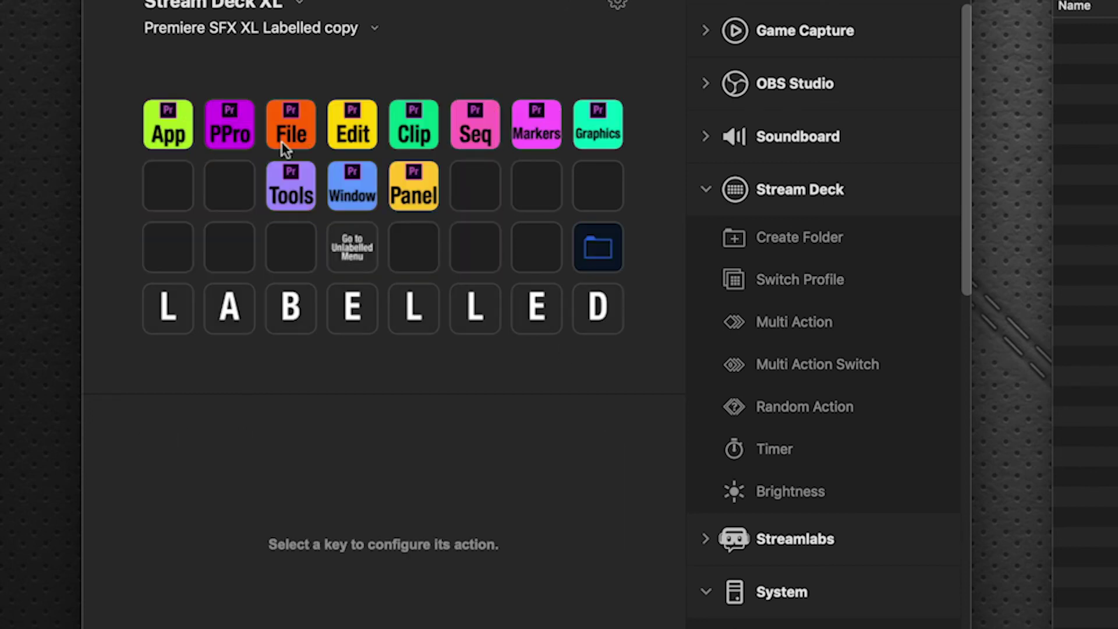
double_click(610, 230)
click(308, 131)
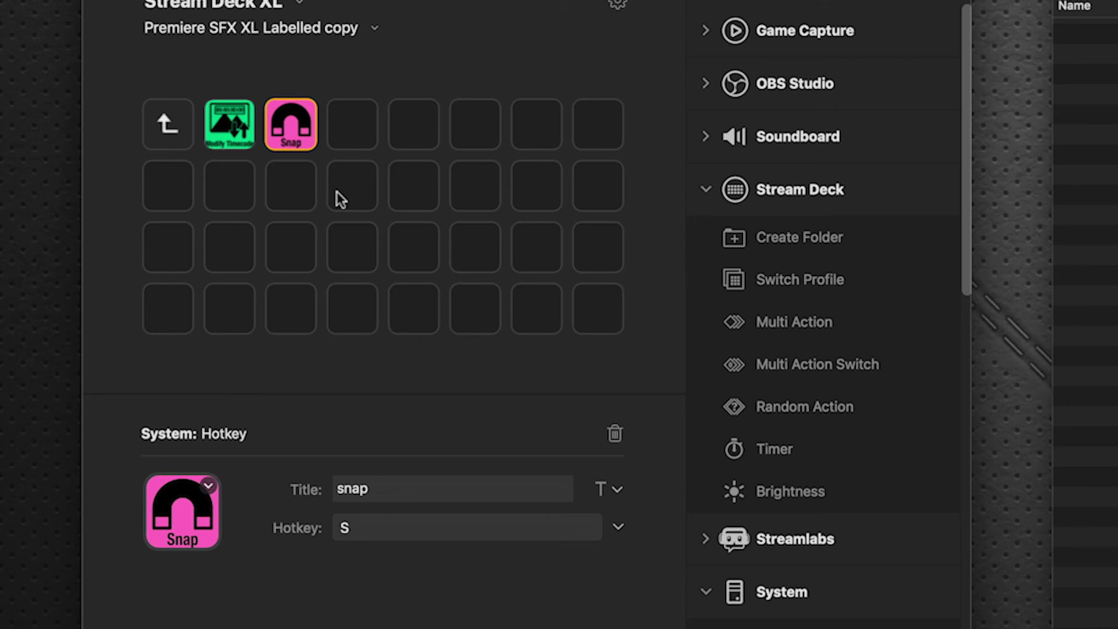
double_click(176, 134)
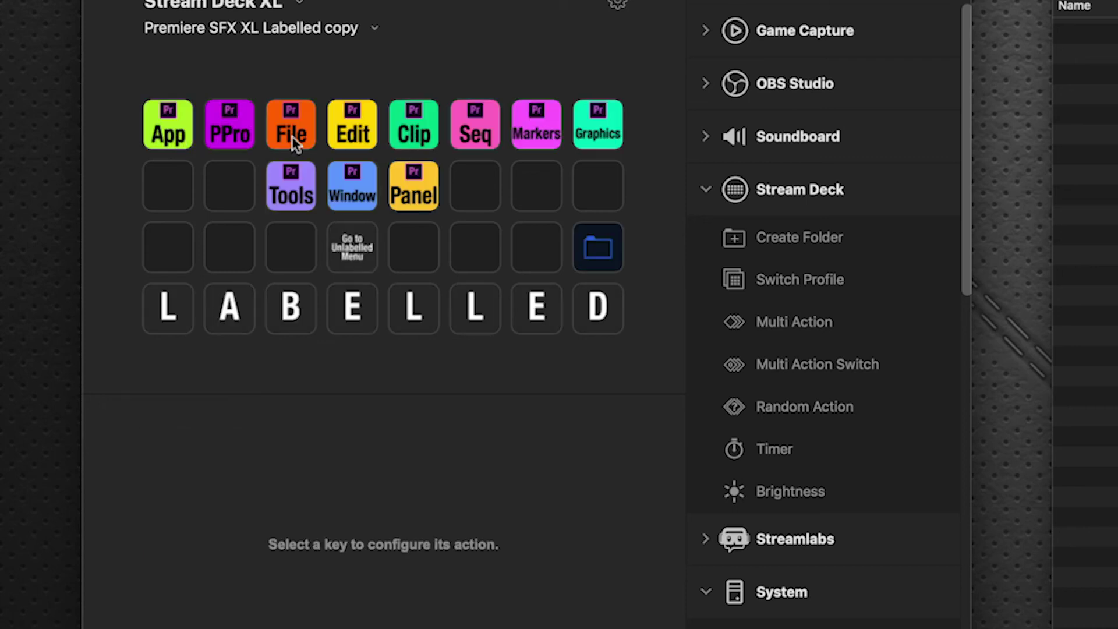
Step: Copy Export Media from the File folder and paste it into the custom folder after Snap
double_click(292, 136)
click(357, 170)
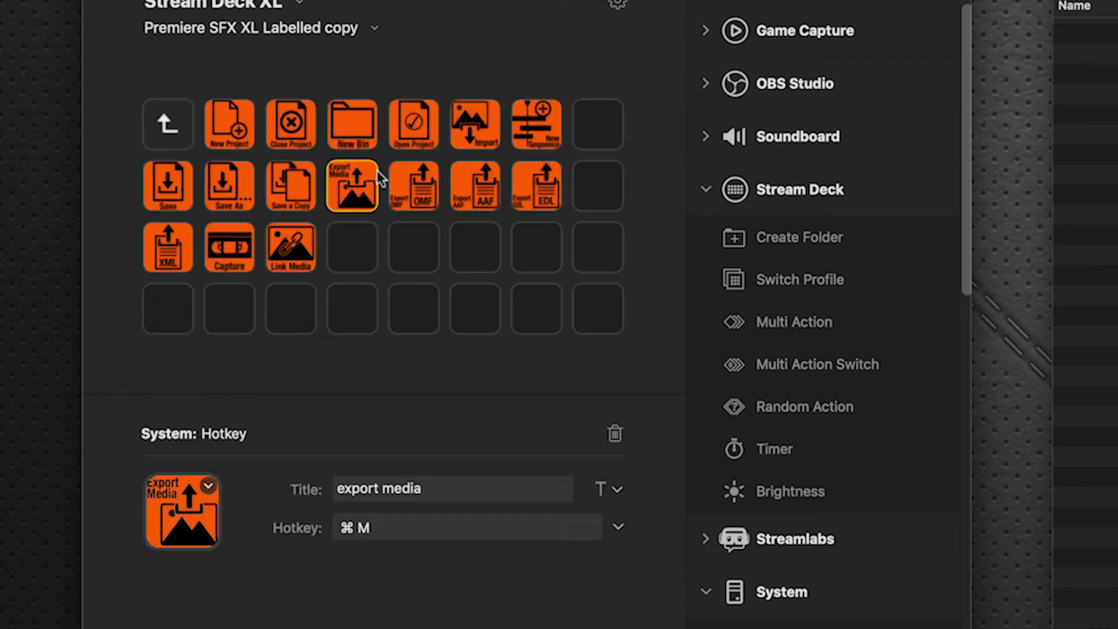
double_click(174, 131)
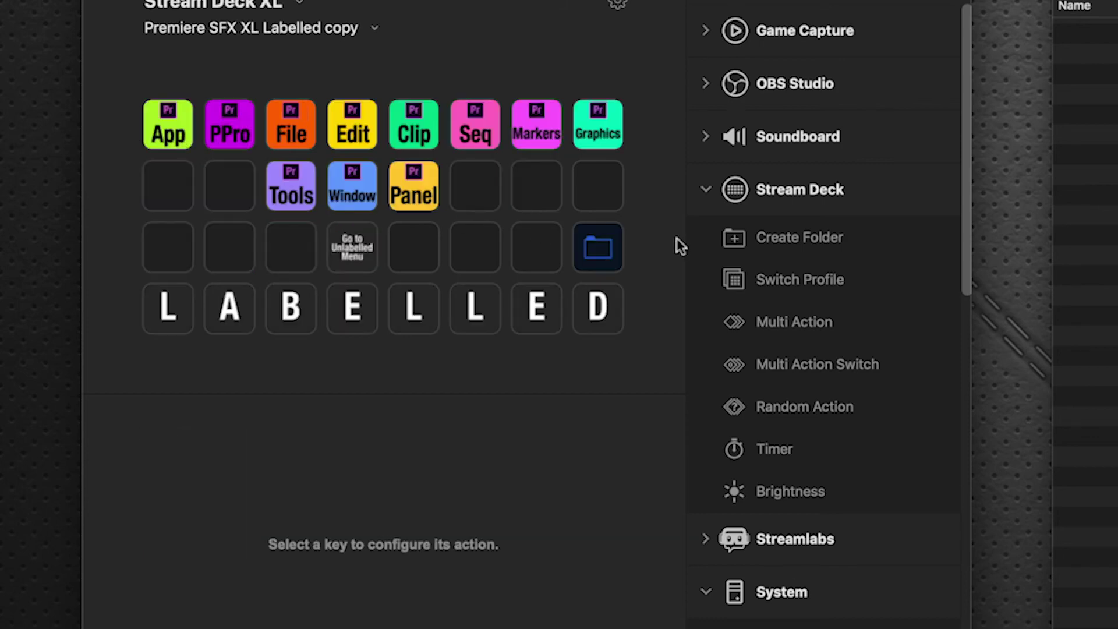
double_click(595, 256)
click(370, 126)
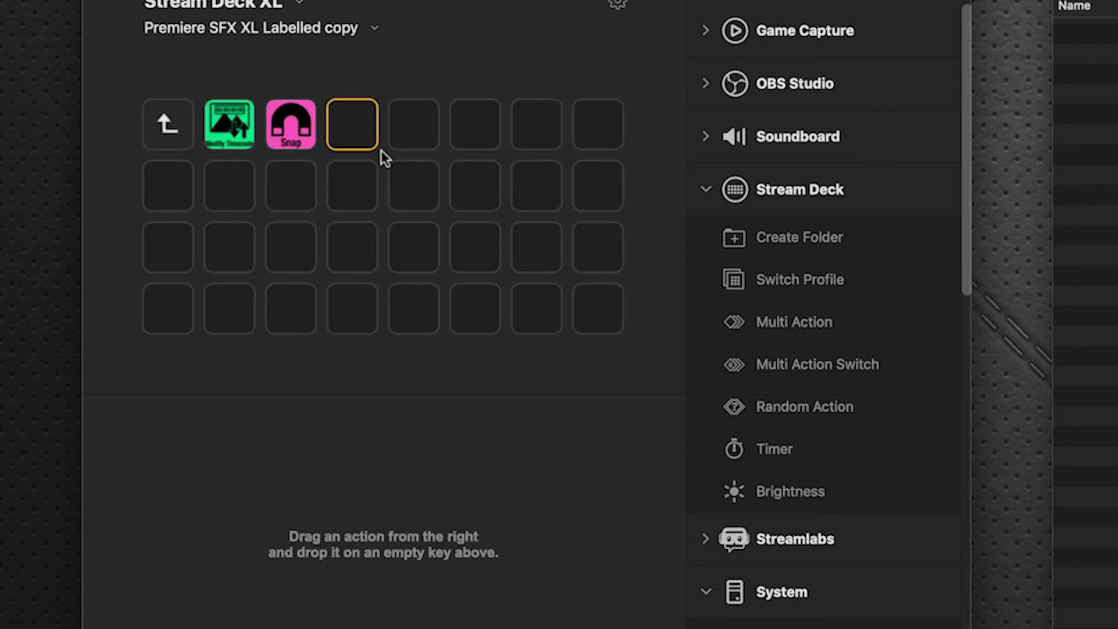
key(super+v)
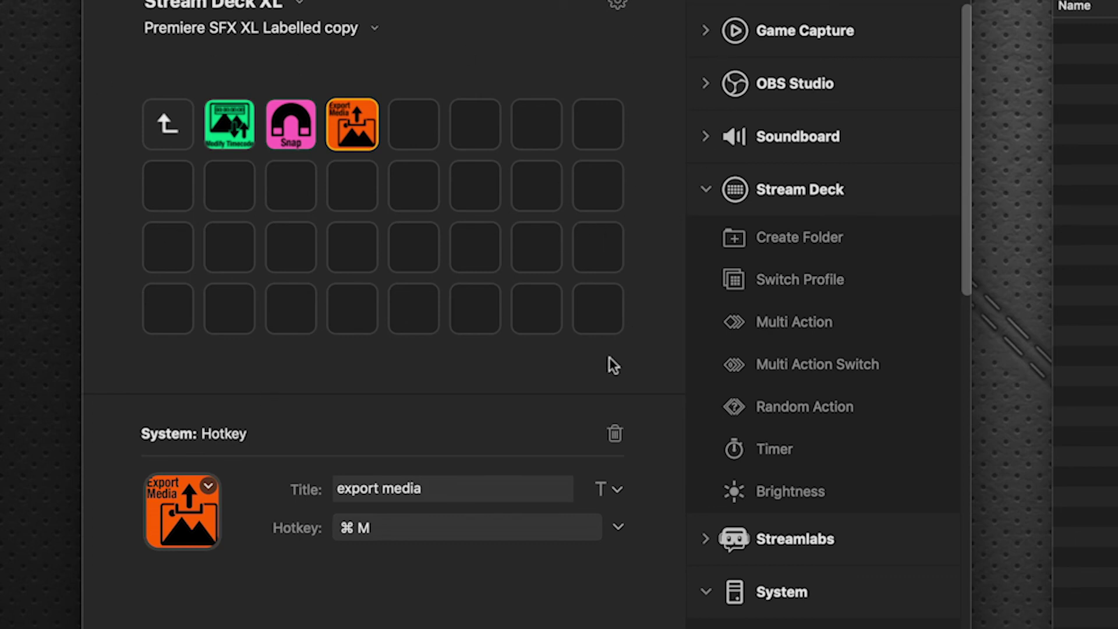
Step: Switch to the unlabelled profile and locate the next empty slot in its Clip folder
click(170, 122)
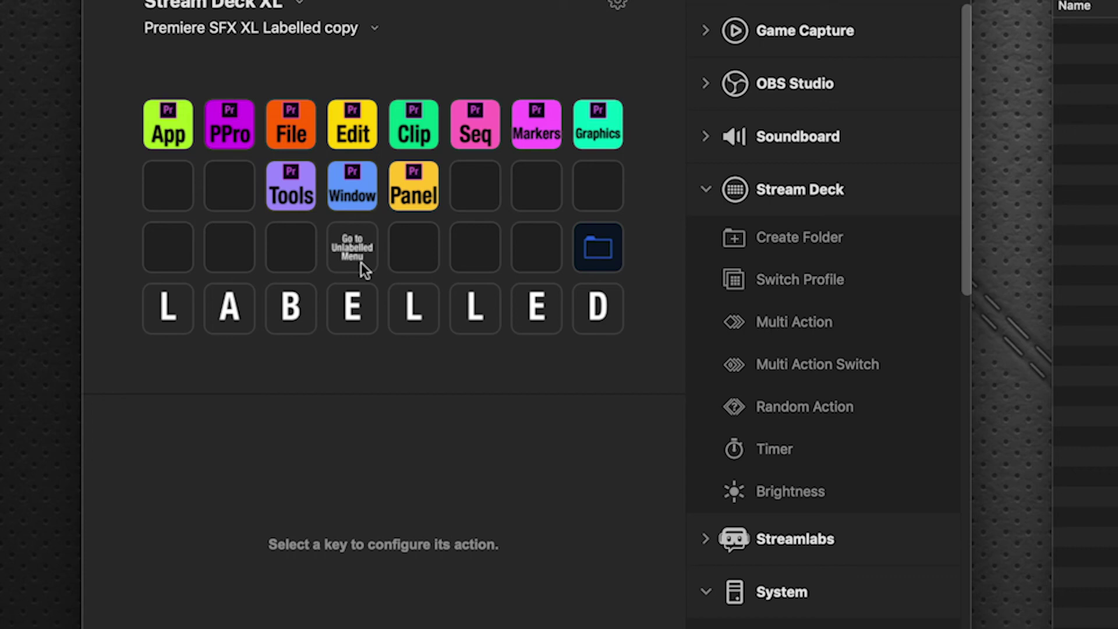
click(361, 262)
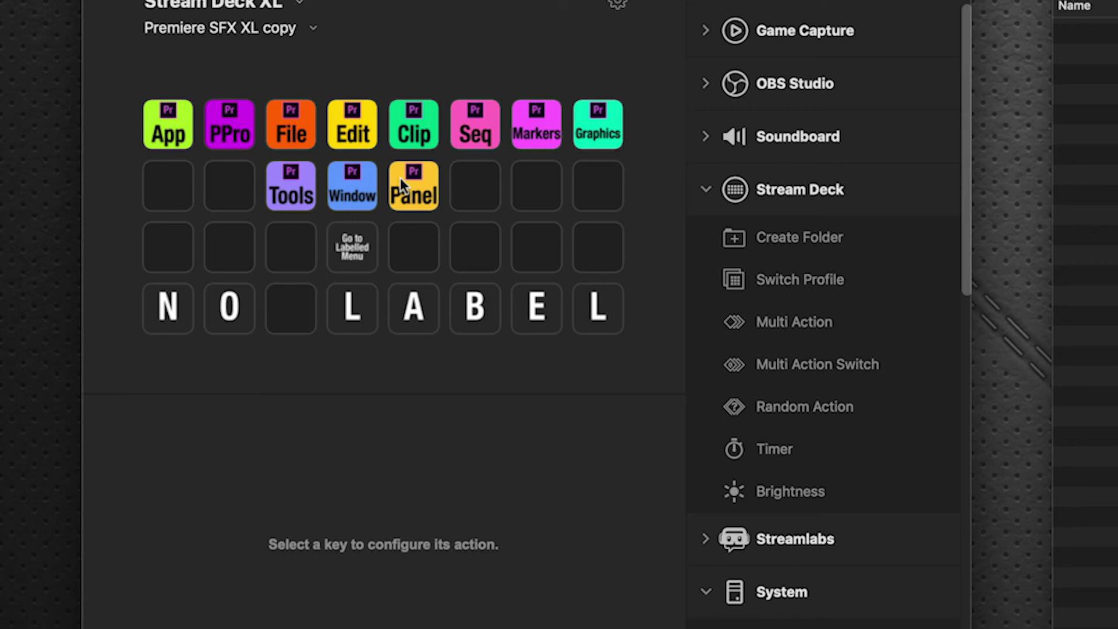
double_click(414, 136)
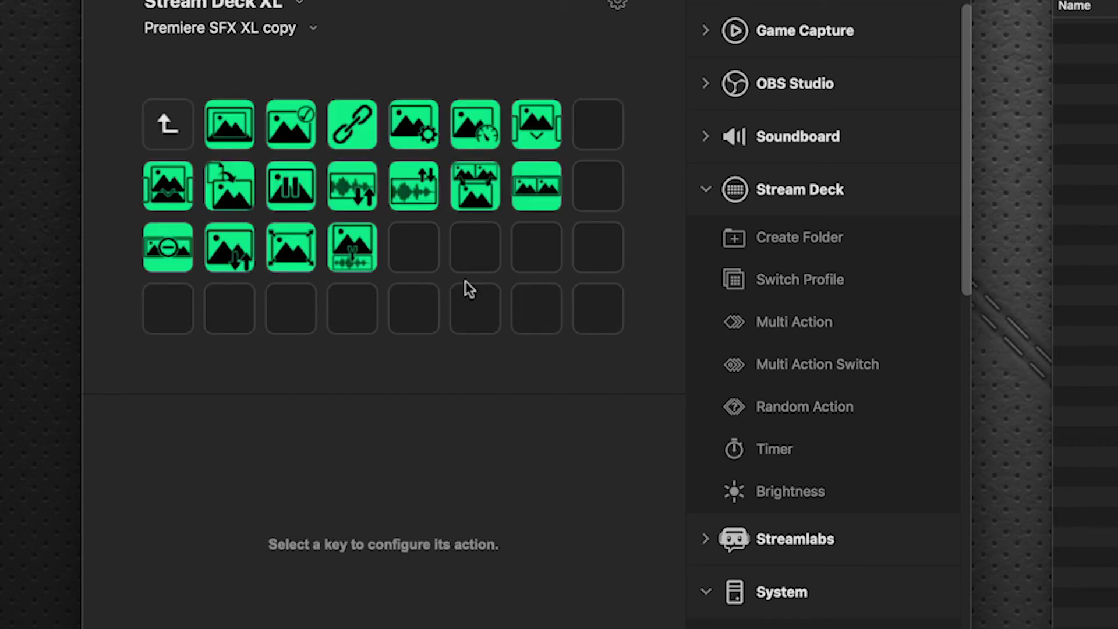
click(402, 237)
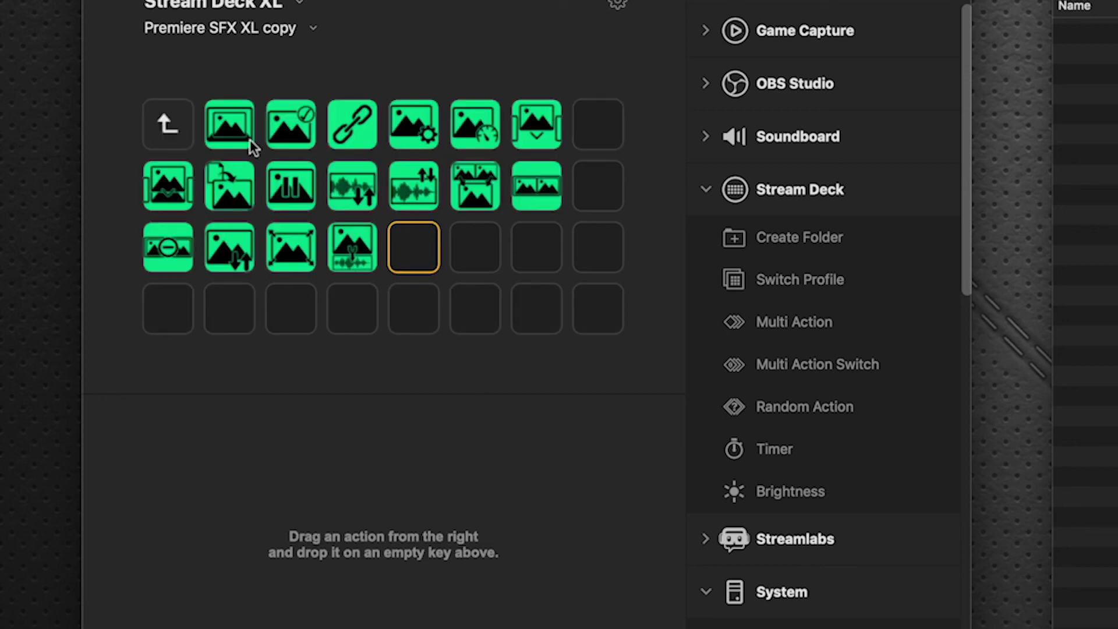
double_click(187, 122)
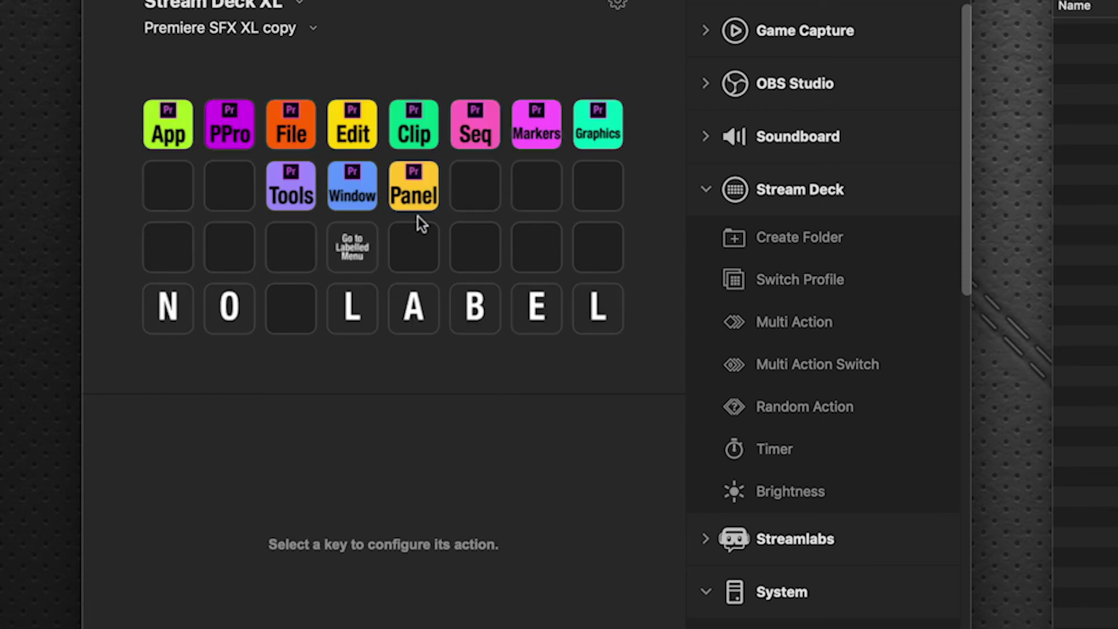
Step: Copy Modify Timecode from the labelled Clip folder and paste it after the unlabelled profile's last clip key
double_click(374, 236)
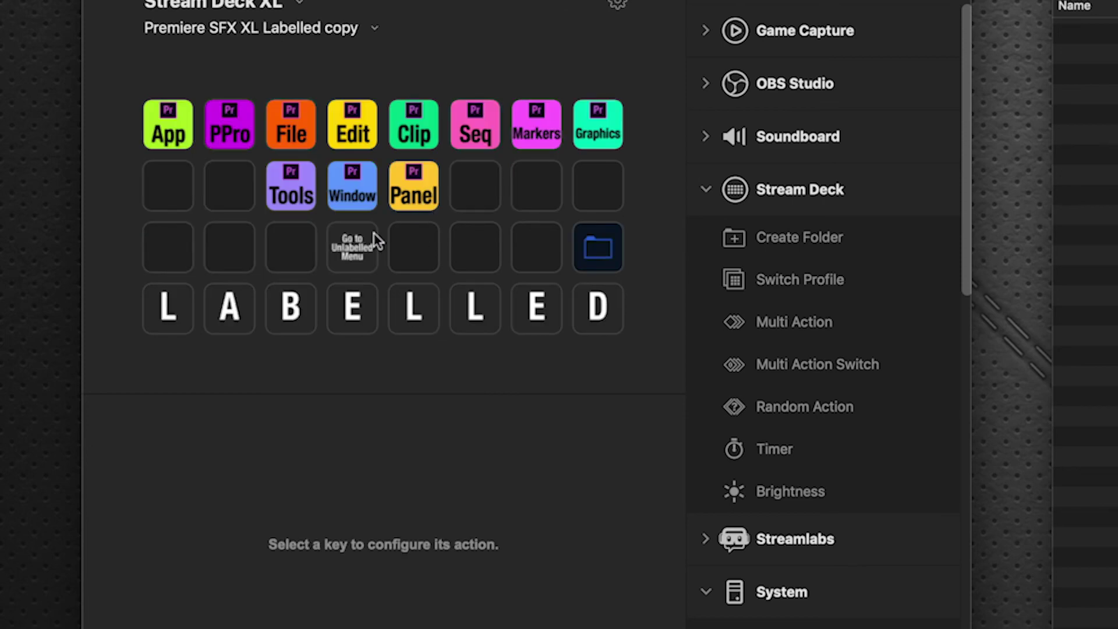
double_click(396, 134)
click(426, 244)
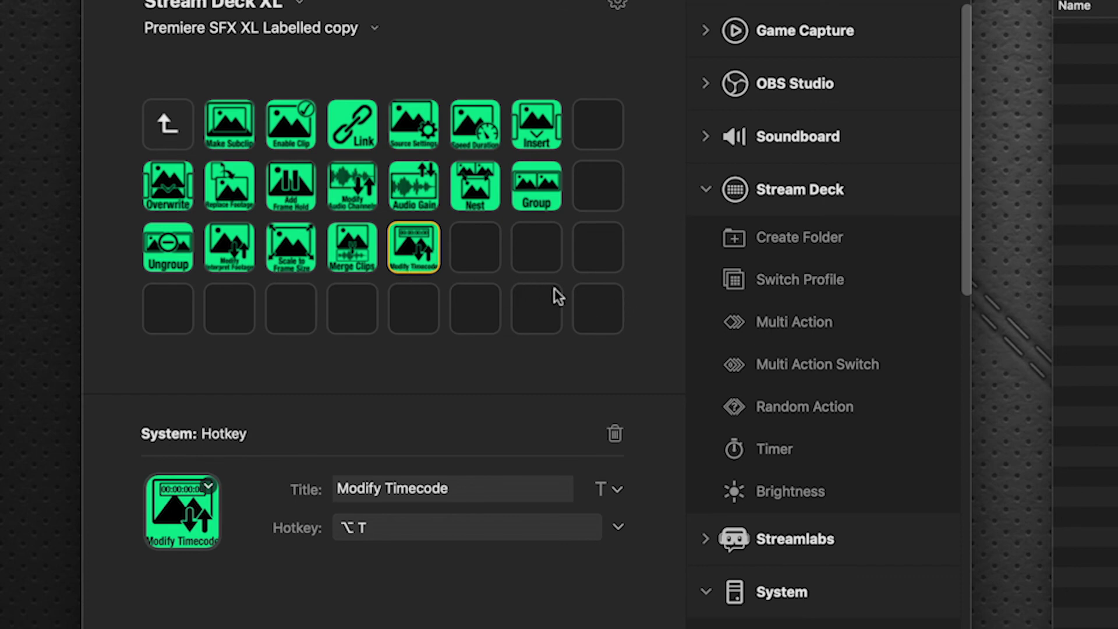
click(187, 112)
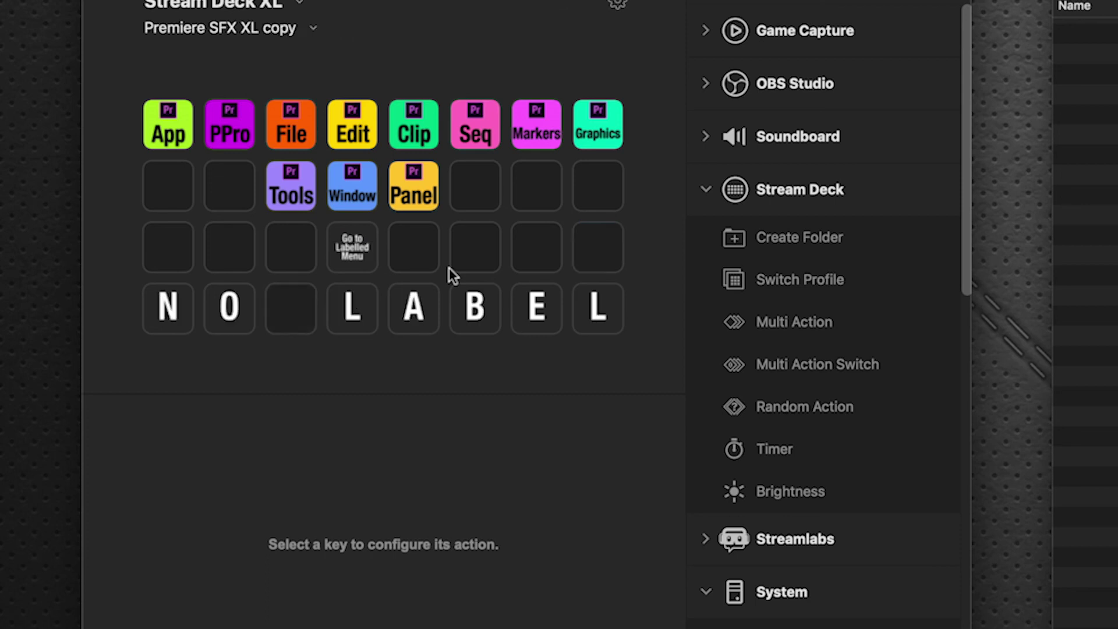
click(425, 184)
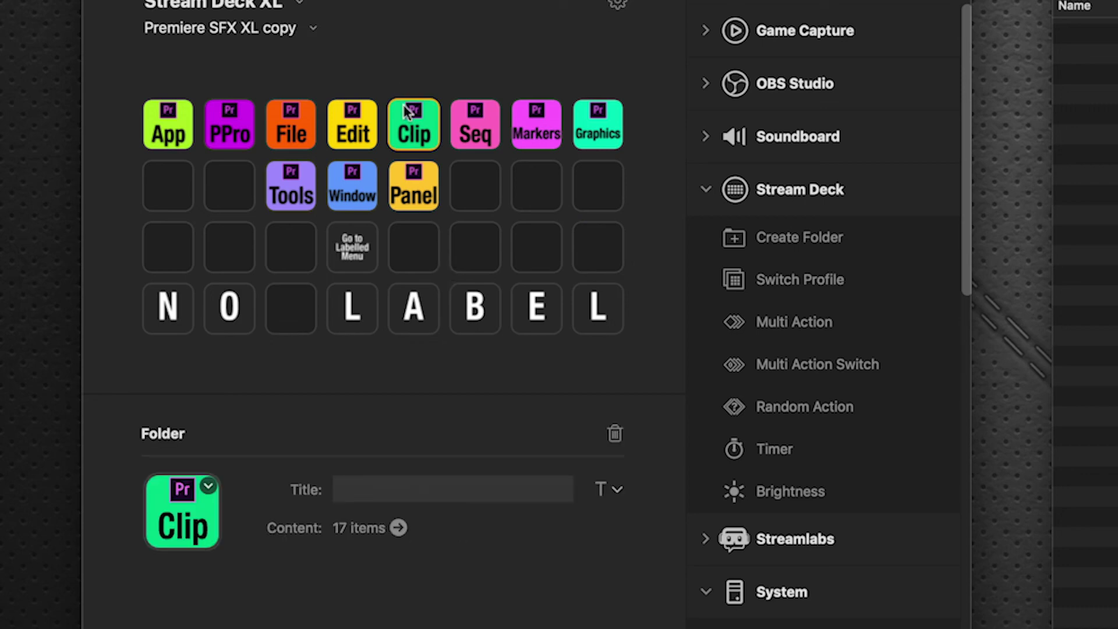
click(411, 233)
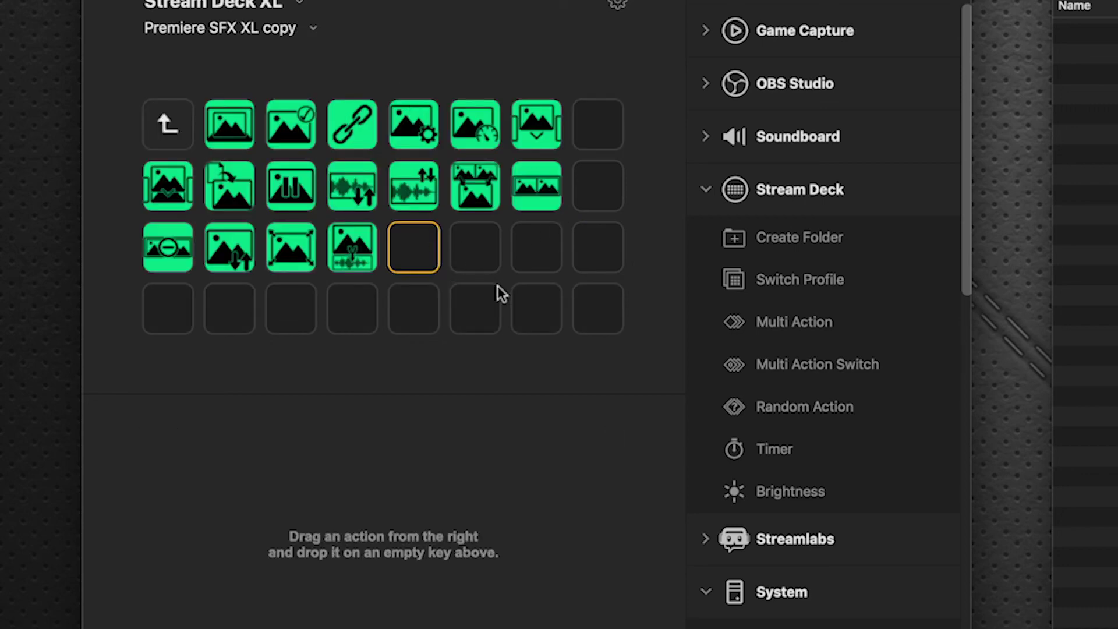
key(super+v)
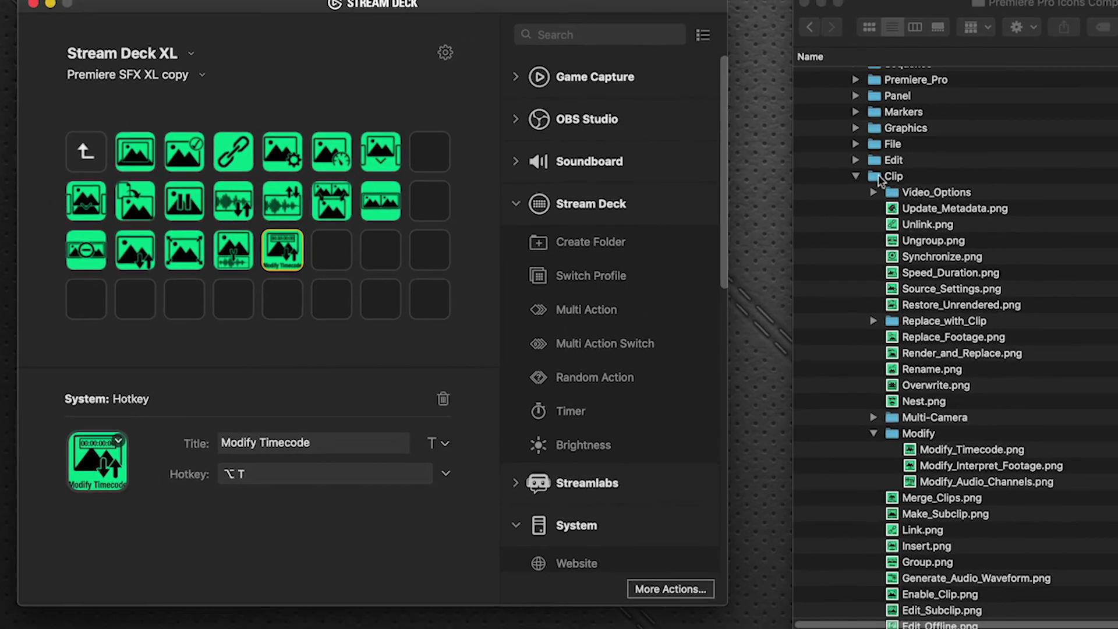
Step: Apply Modify_Timecode.png from Icons > Unlabelled > PP_Icons_Color > Clip to the key, then return to the main page
scroll(861, 178, up, 5)
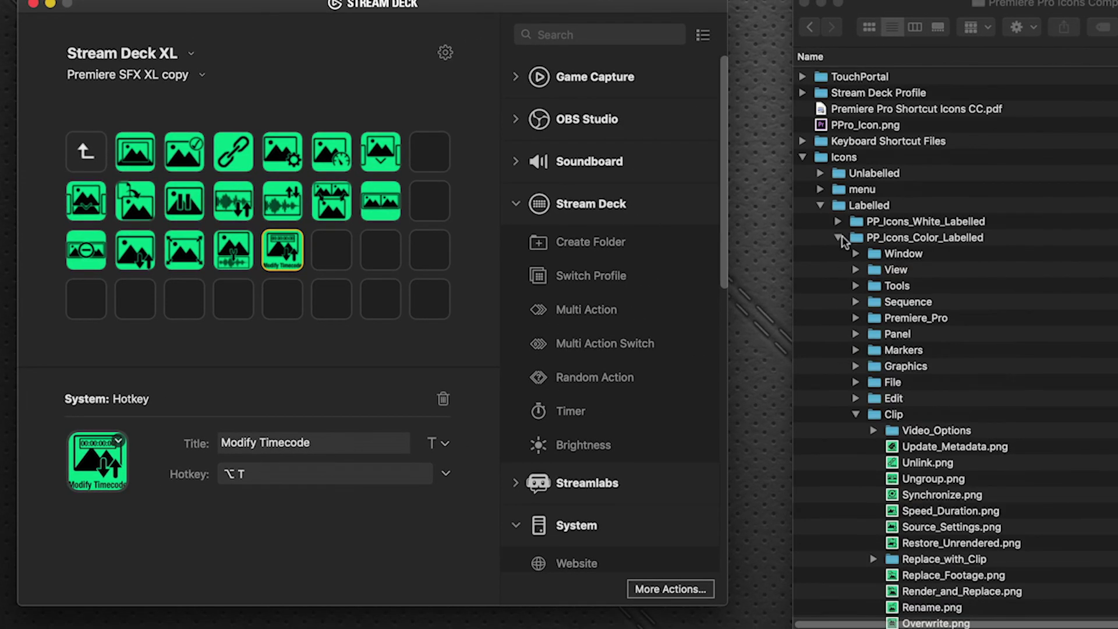
click(823, 206)
click(820, 173)
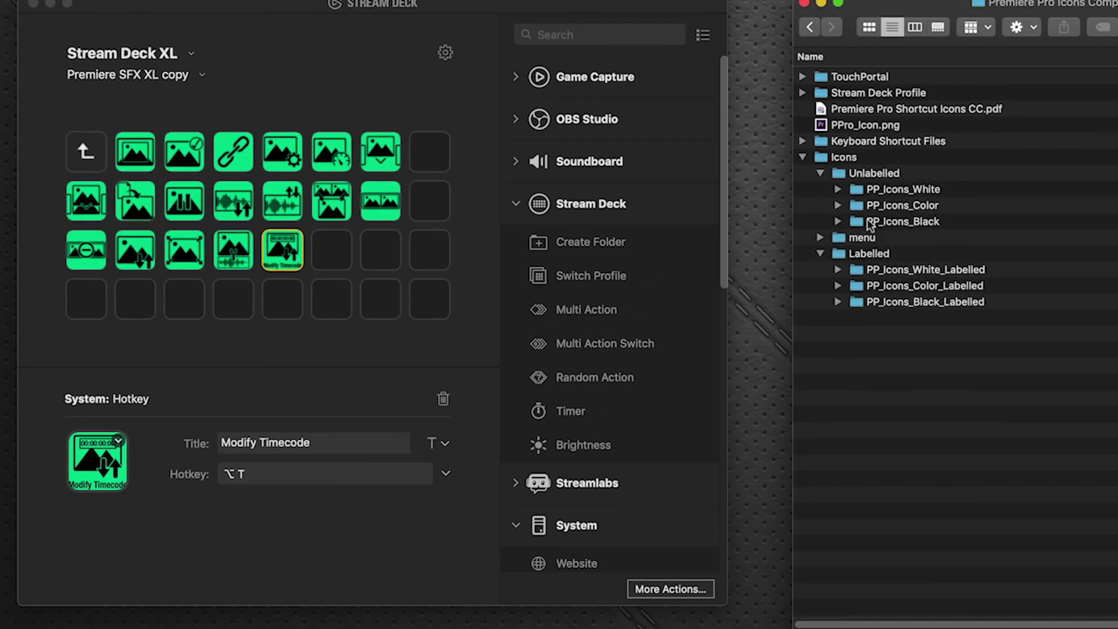
click(838, 205)
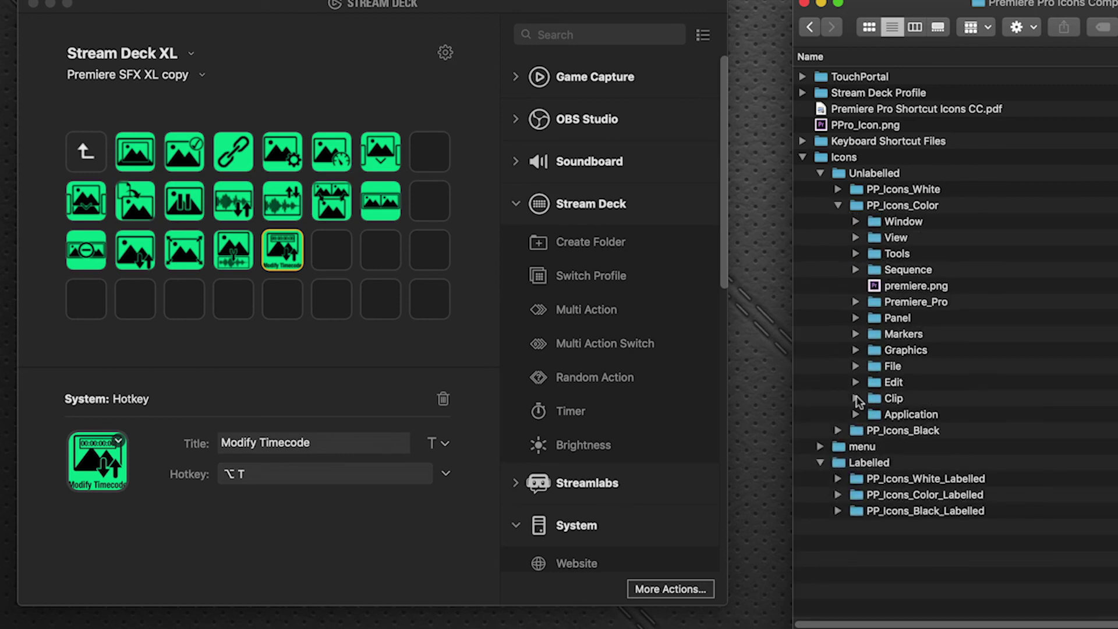
click(856, 393)
scroll(931, 332, down, 5)
scroll(930, 332, down, 3)
drag(979, 406, 102, 469)
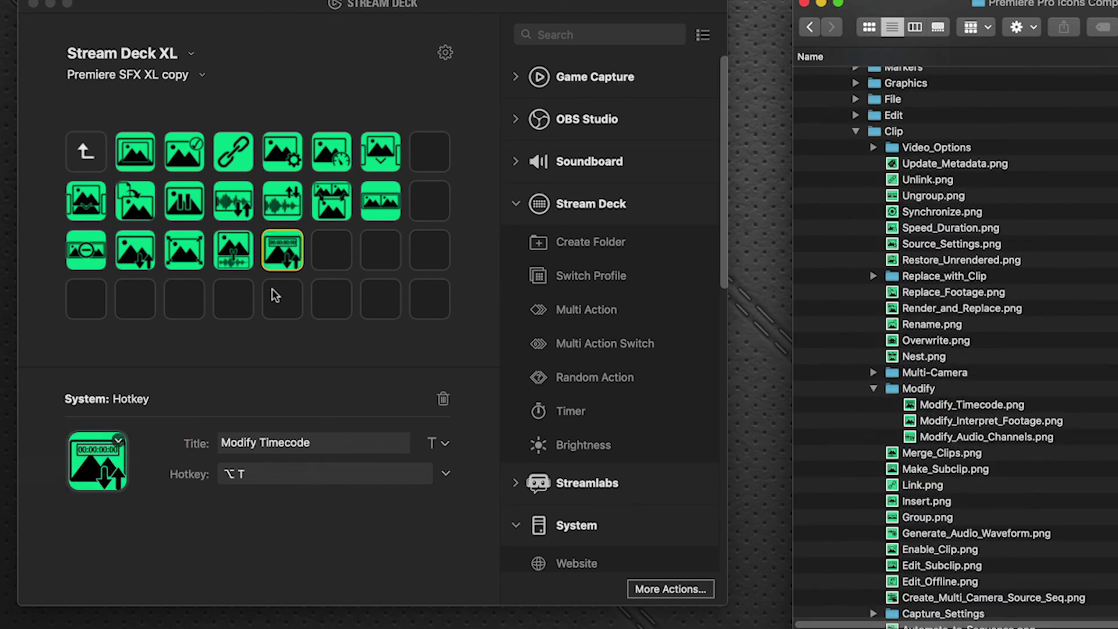
click(88, 150)
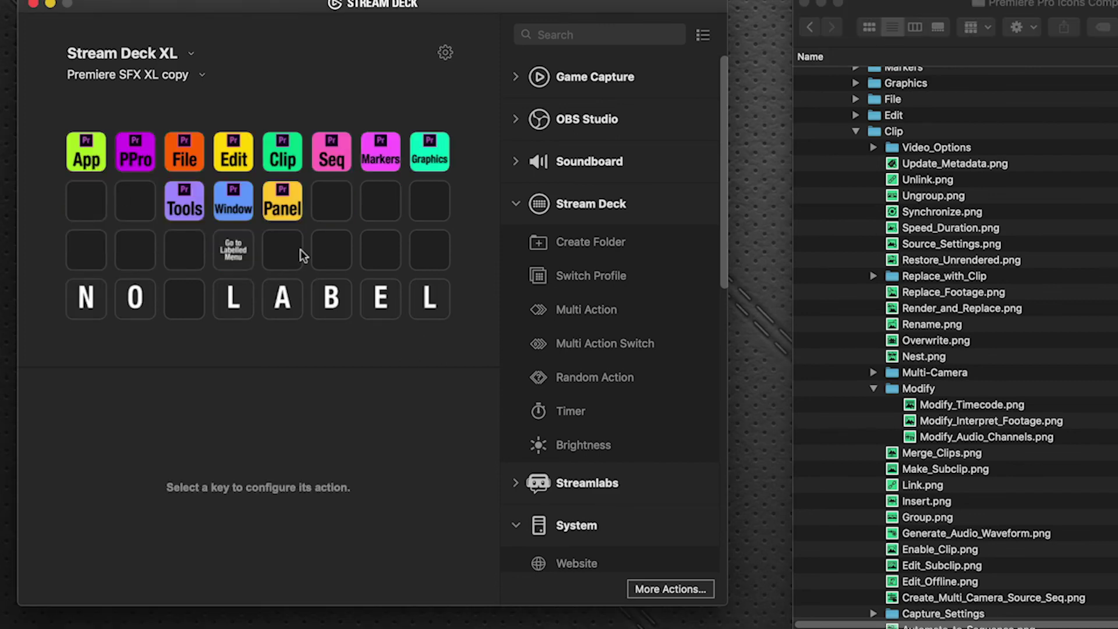